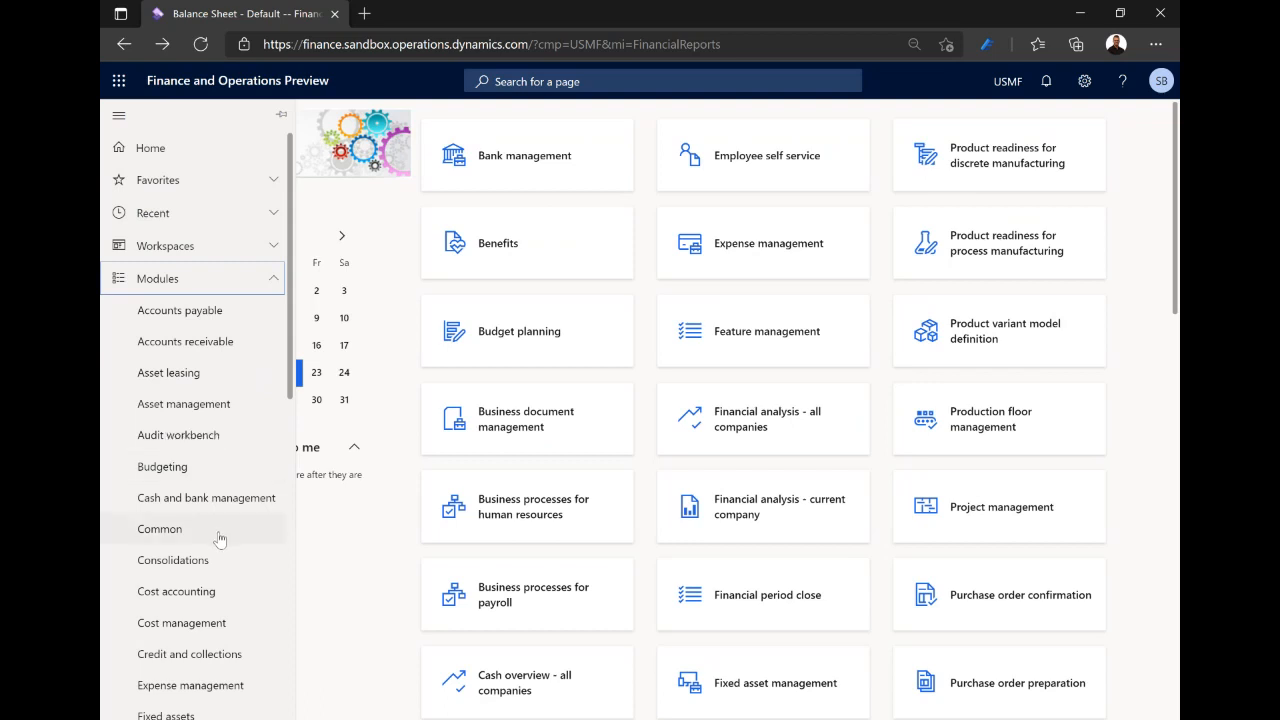
Step: Open the Financial reporting setup page of the General ledger module, view the dimensions used for financial reporting, and close it
scroll(220, 550, down, 1)
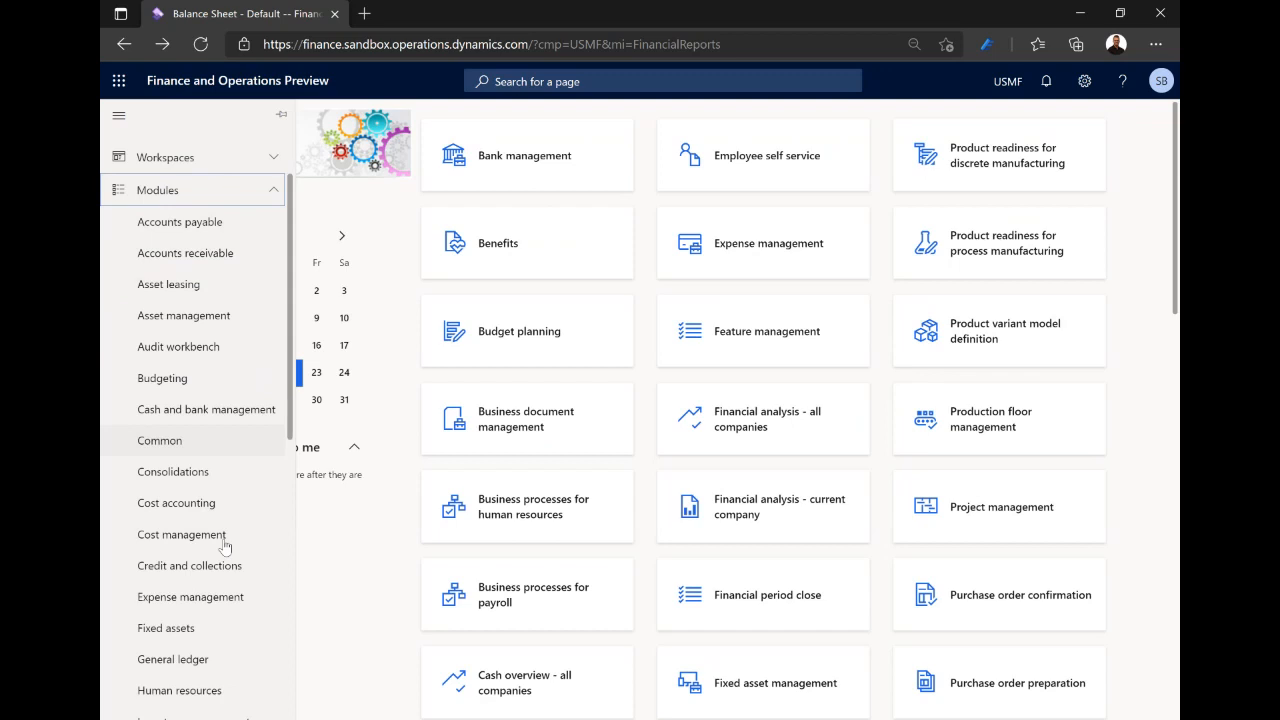
click(203, 660)
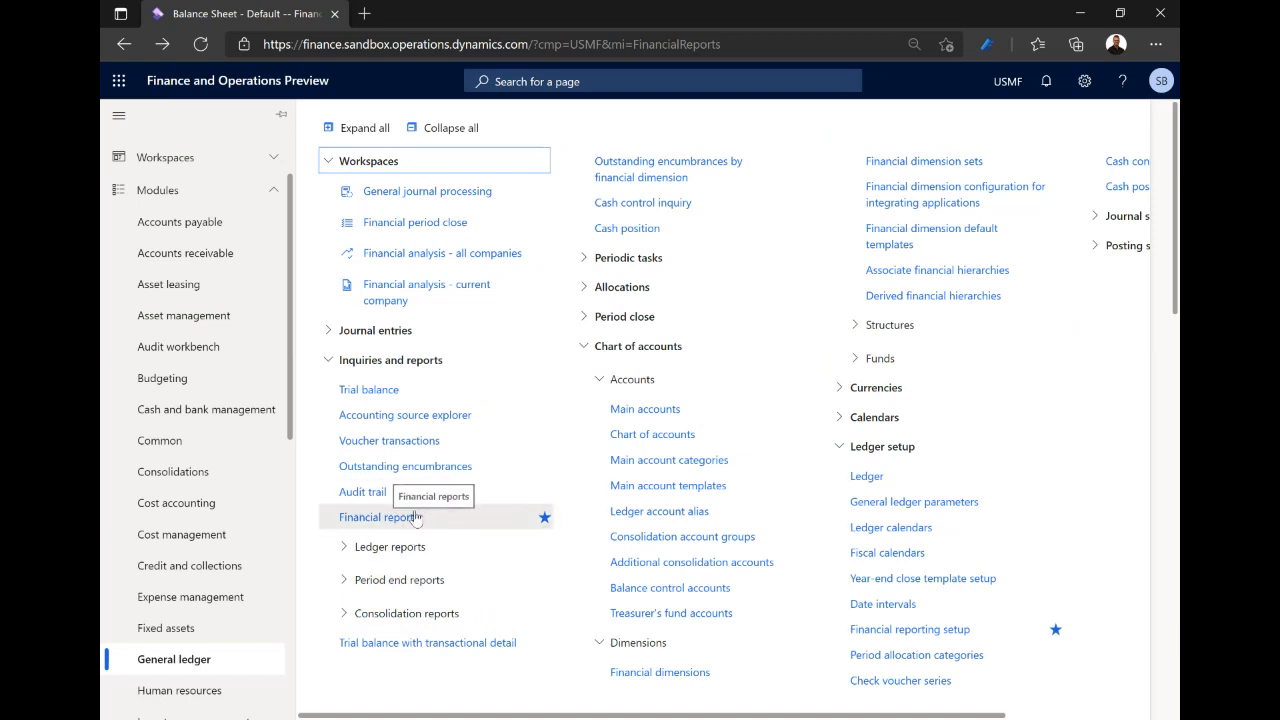
click(910, 630)
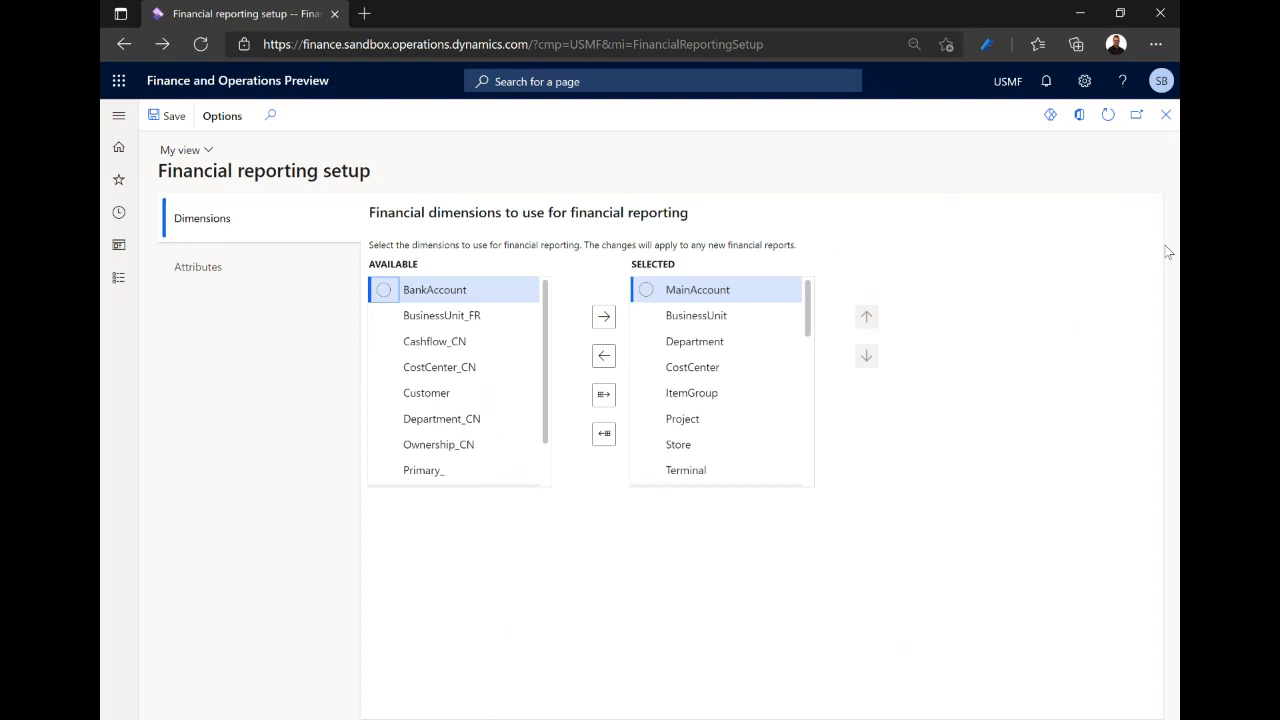
click(1166, 115)
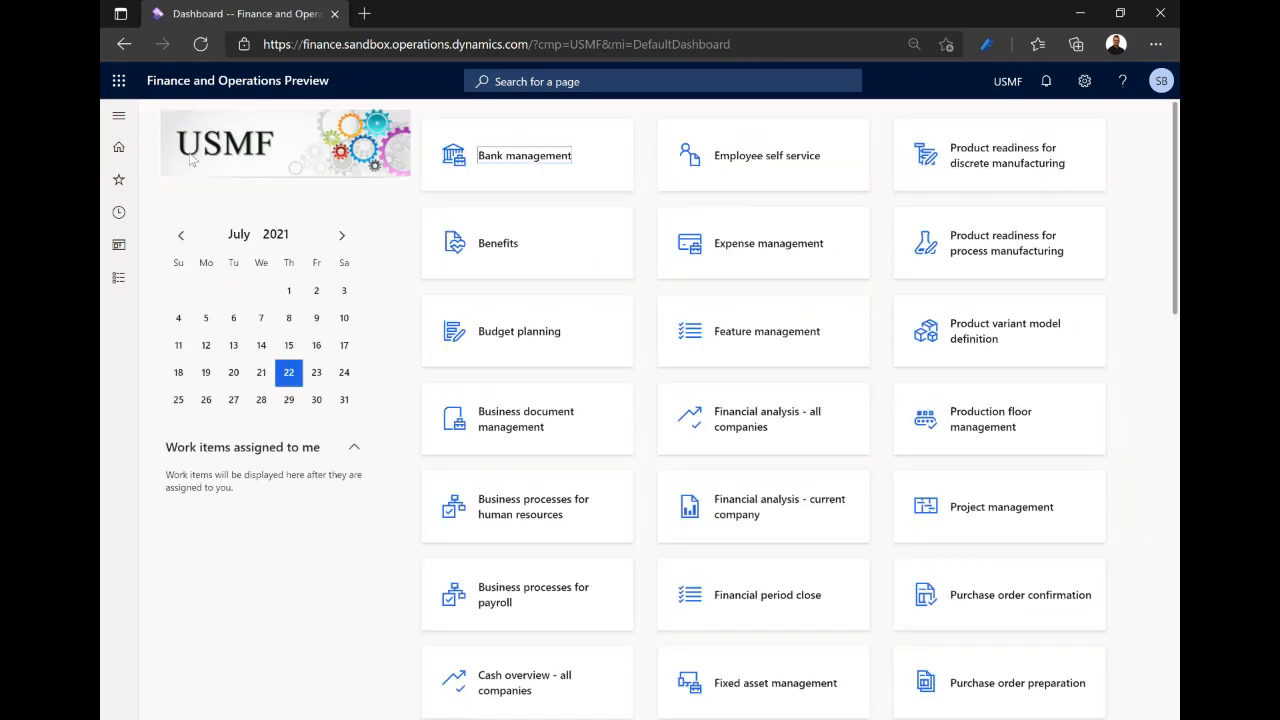
Step: View the 6/30/2021 version of the Balance Sheet - Default report from the General ledger financial reports, read through it, and close it
click(120, 115)
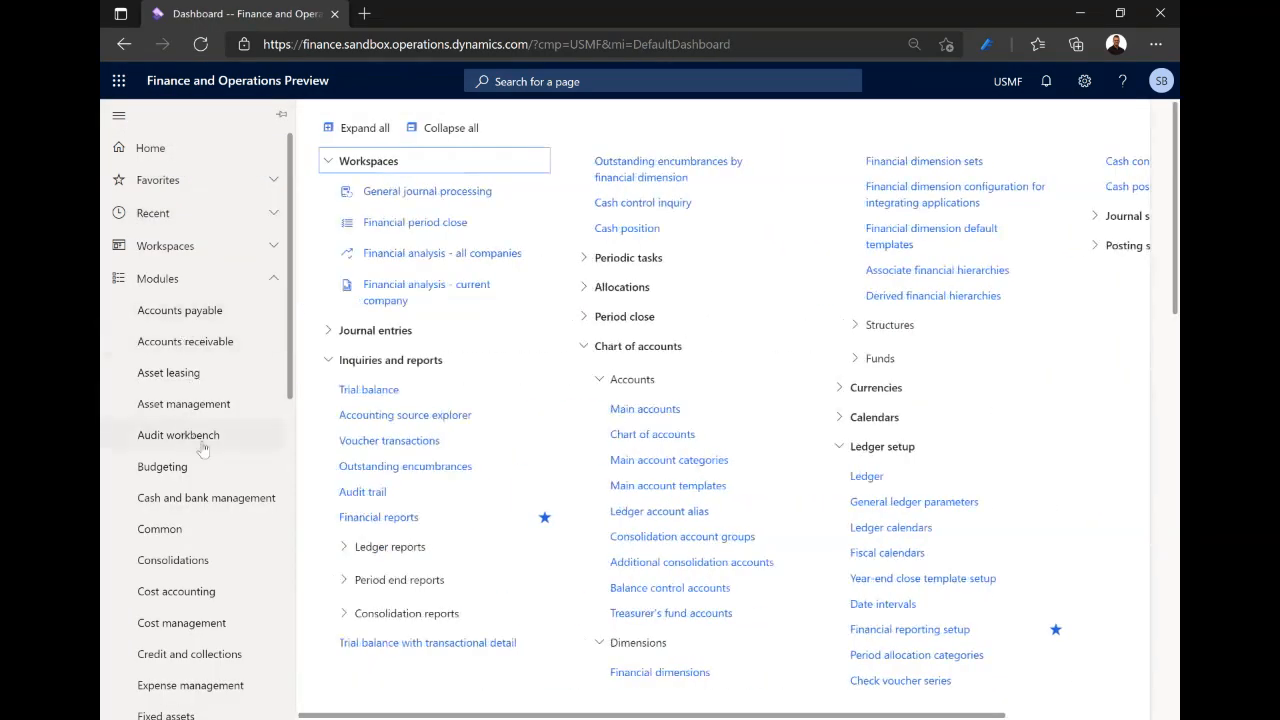
click(379, 520)
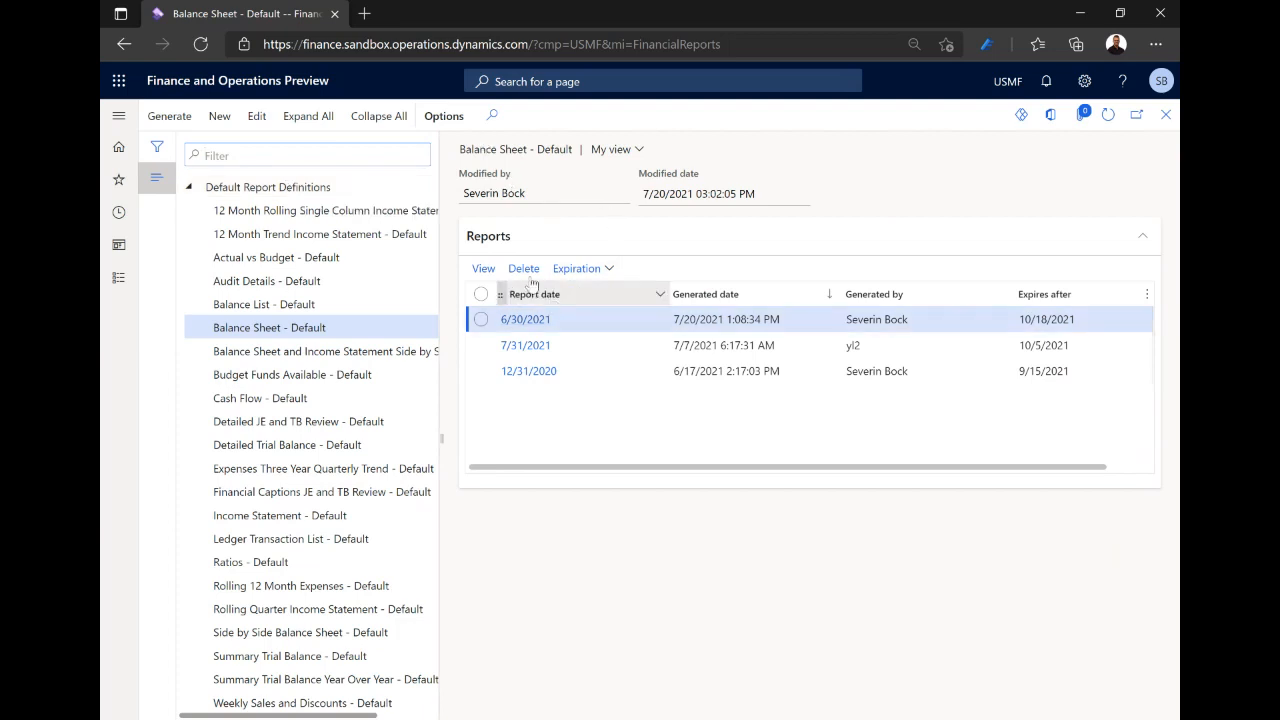
click(495, 273)
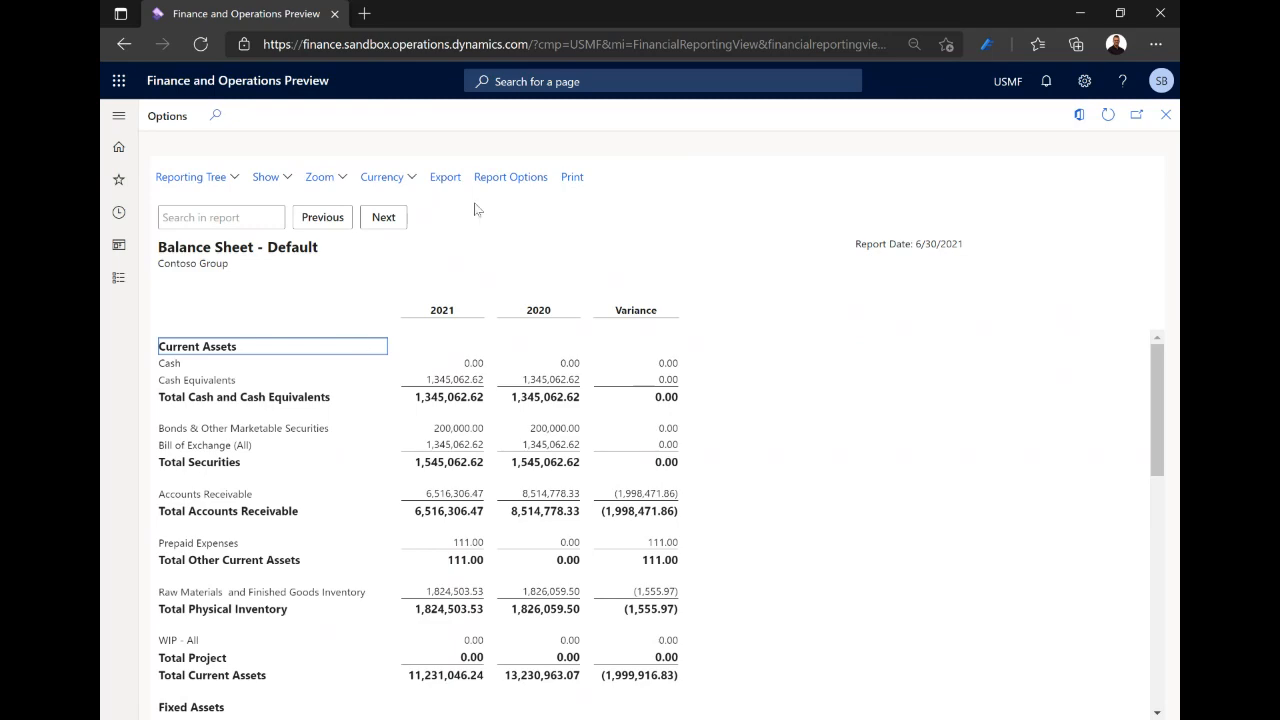
scroll(600, 385, down, 1)
scroll(577, 368, down, 3)
scroll(462, 385, up, 4)
click(1166, 117)
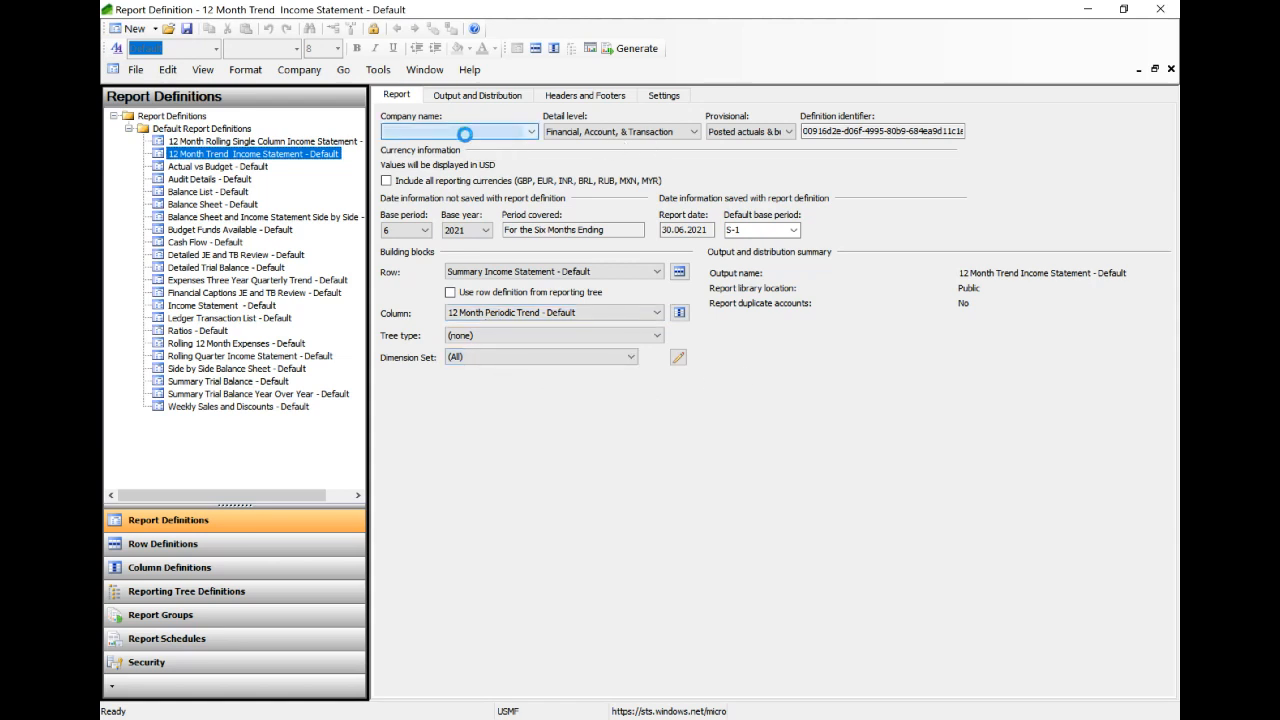
Step: Review the company choices and the output, header, footer and formatting settings of the 12 Month Trend Income Statement - Default report
click(470, 137)
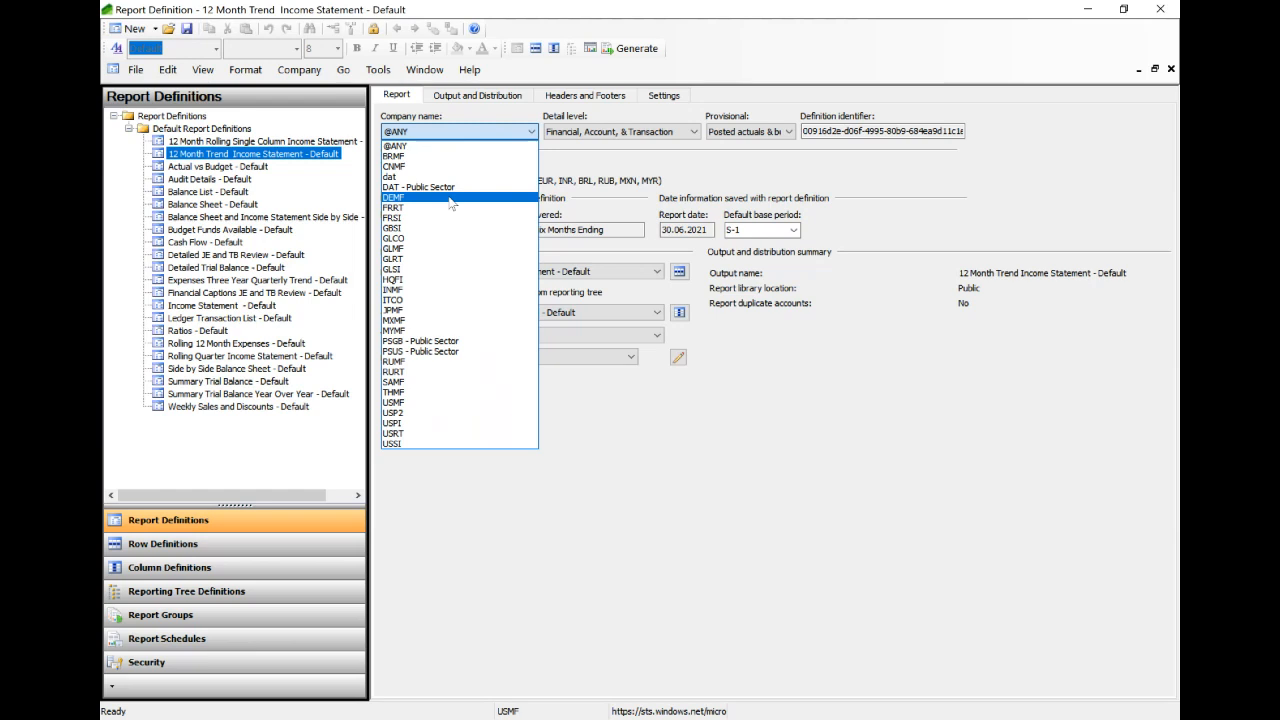
click(460, 132)
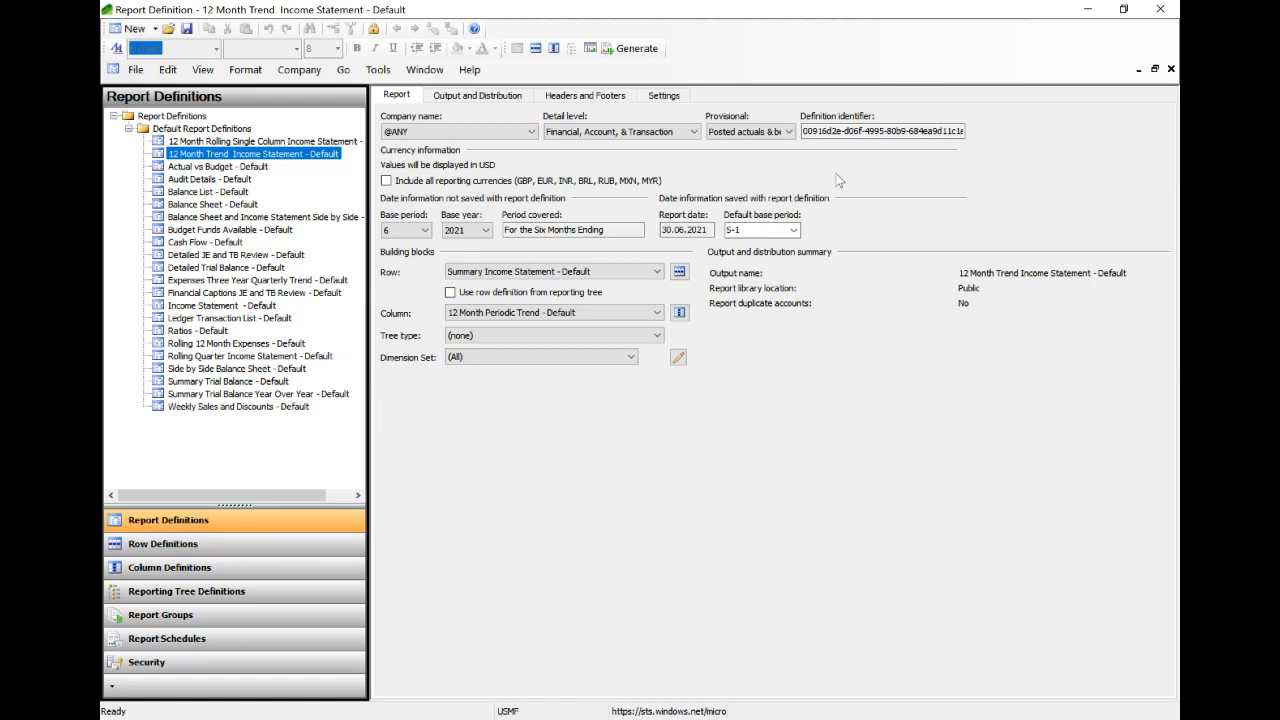
click(477, 98)
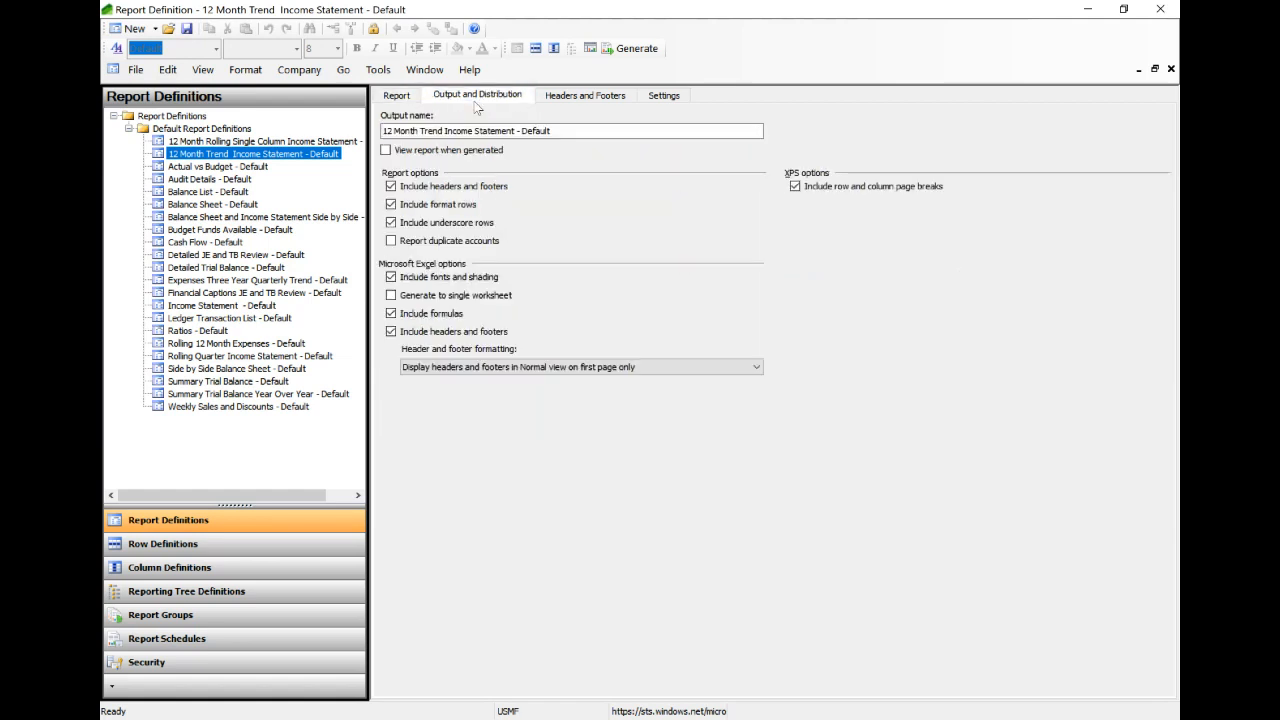
click(547, 97)
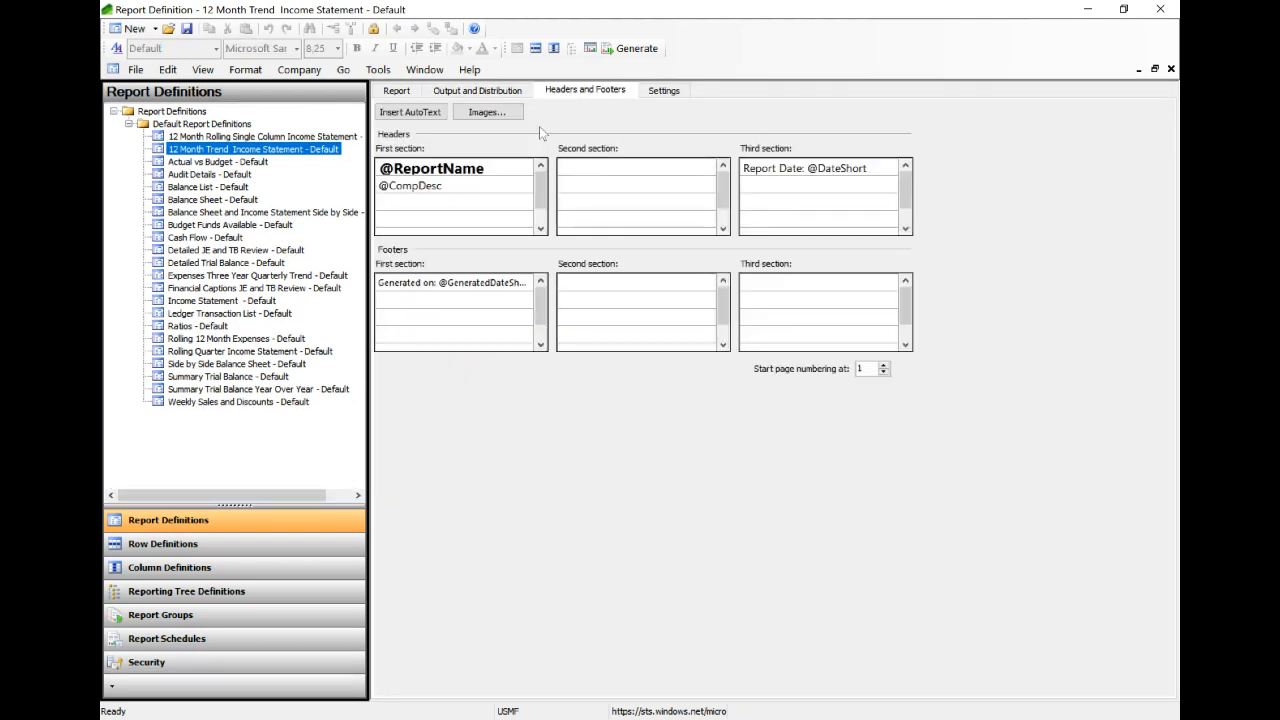
click(661, 92)
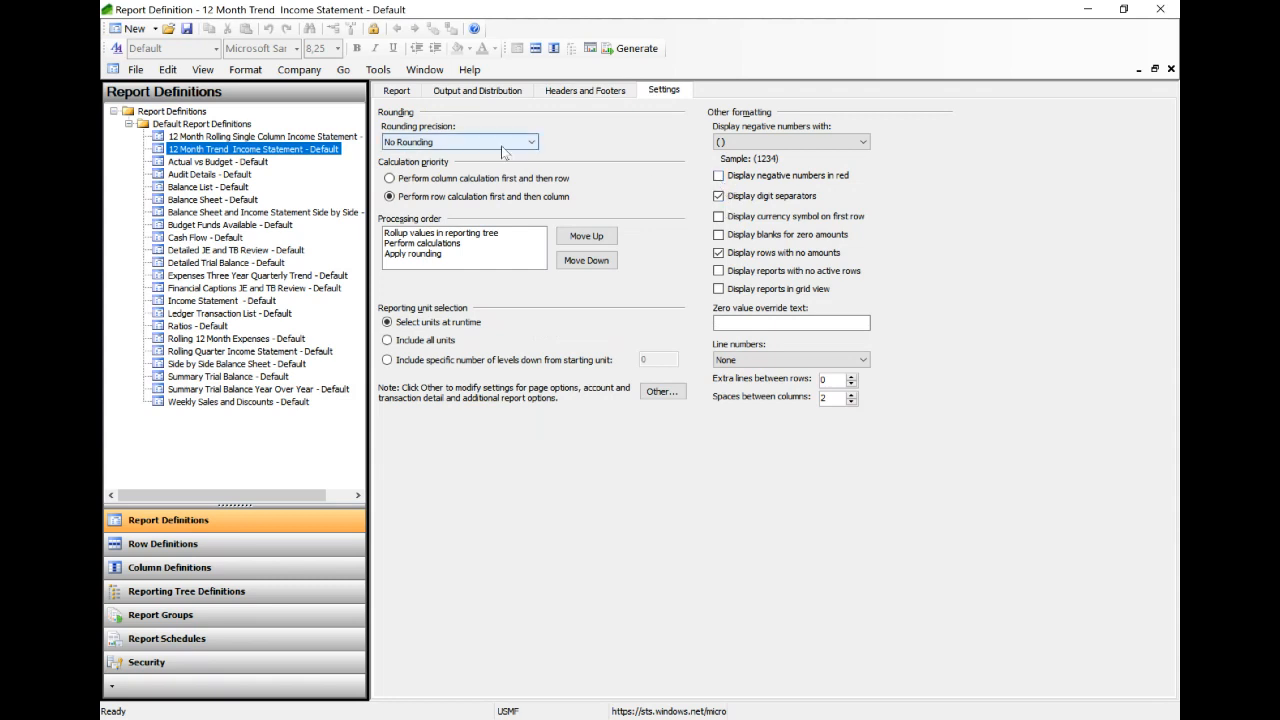
click(846, 143)
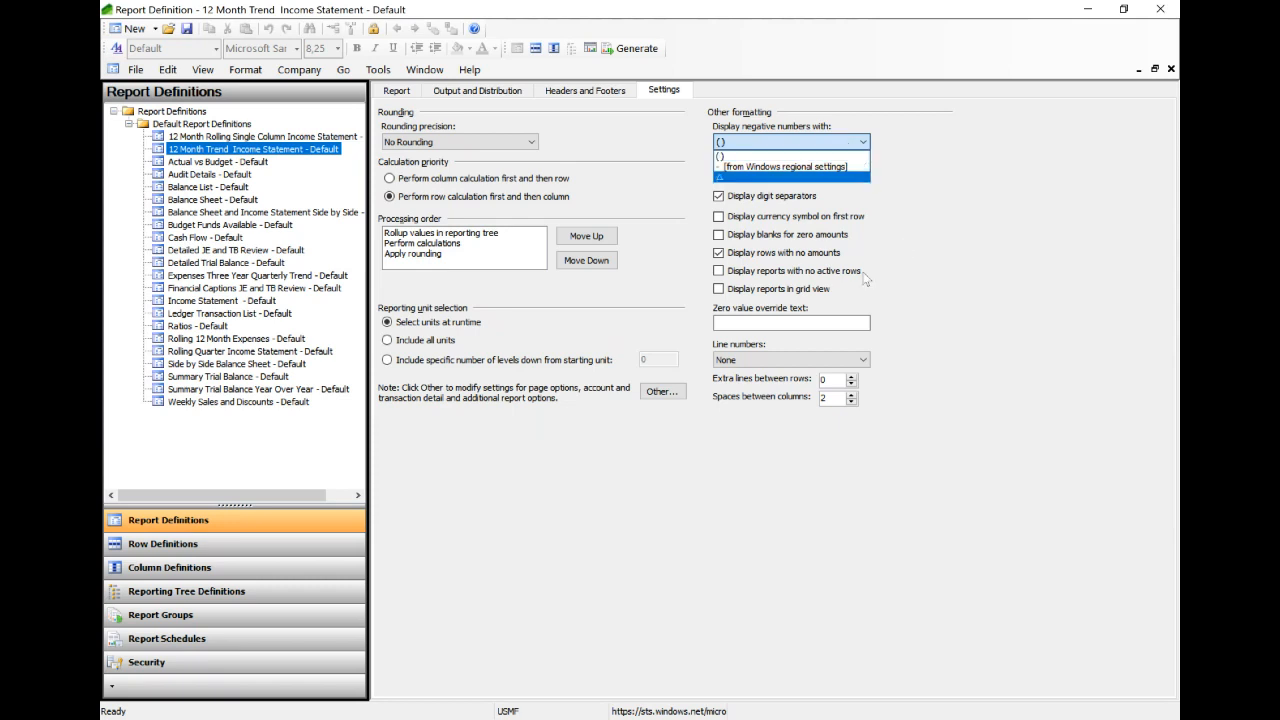
click(1030, 347)
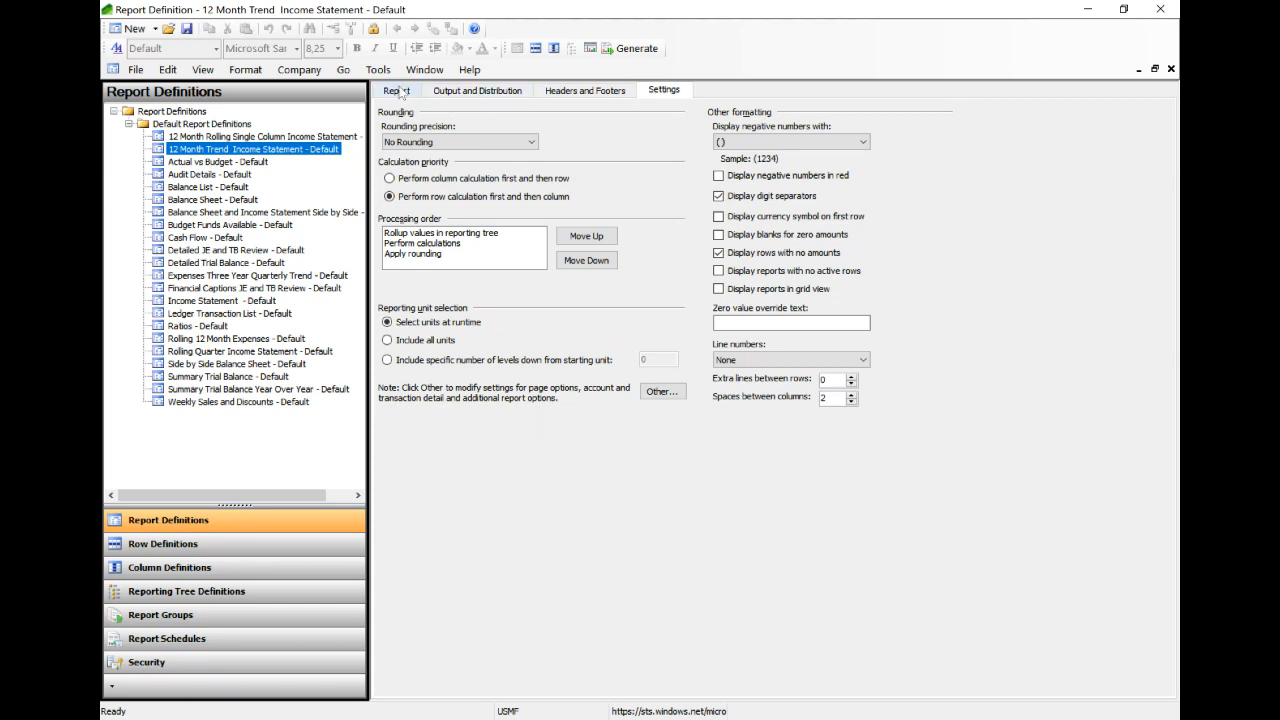
Step: Open the report's Summary Income Statement - Default row definition and examine its row codes and descriptions
click(398, 91)
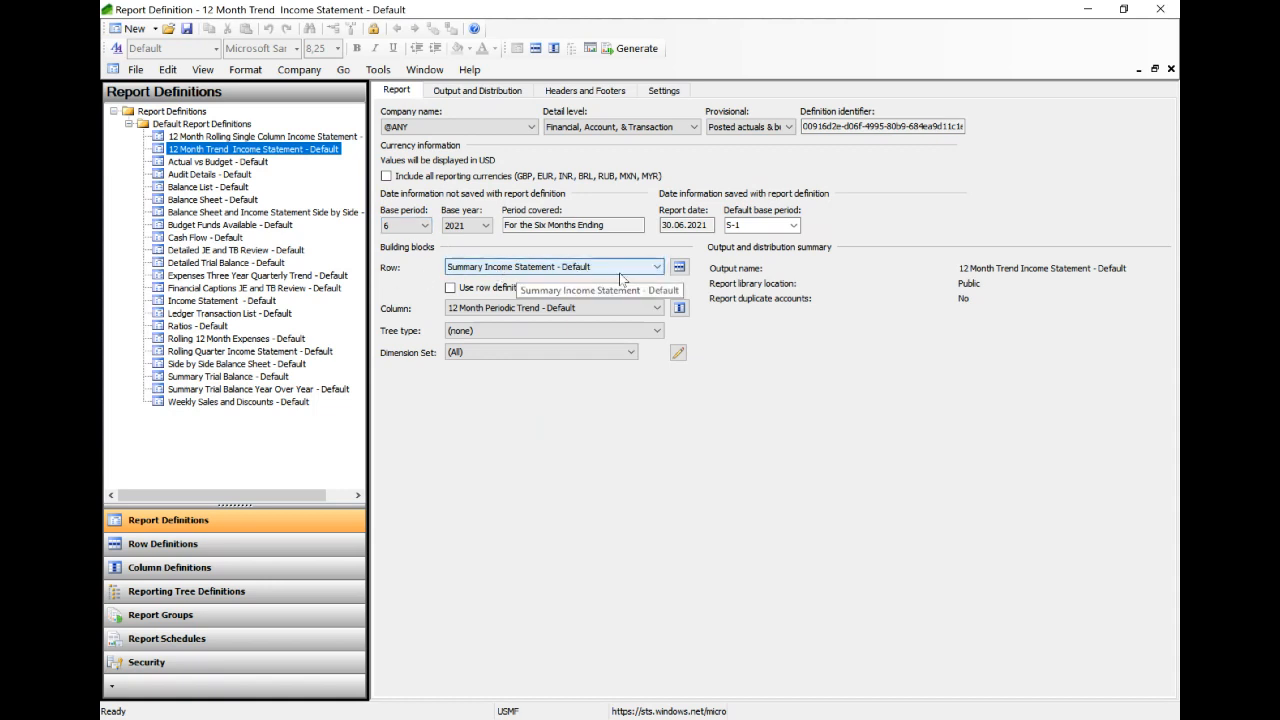
click(677, 265)
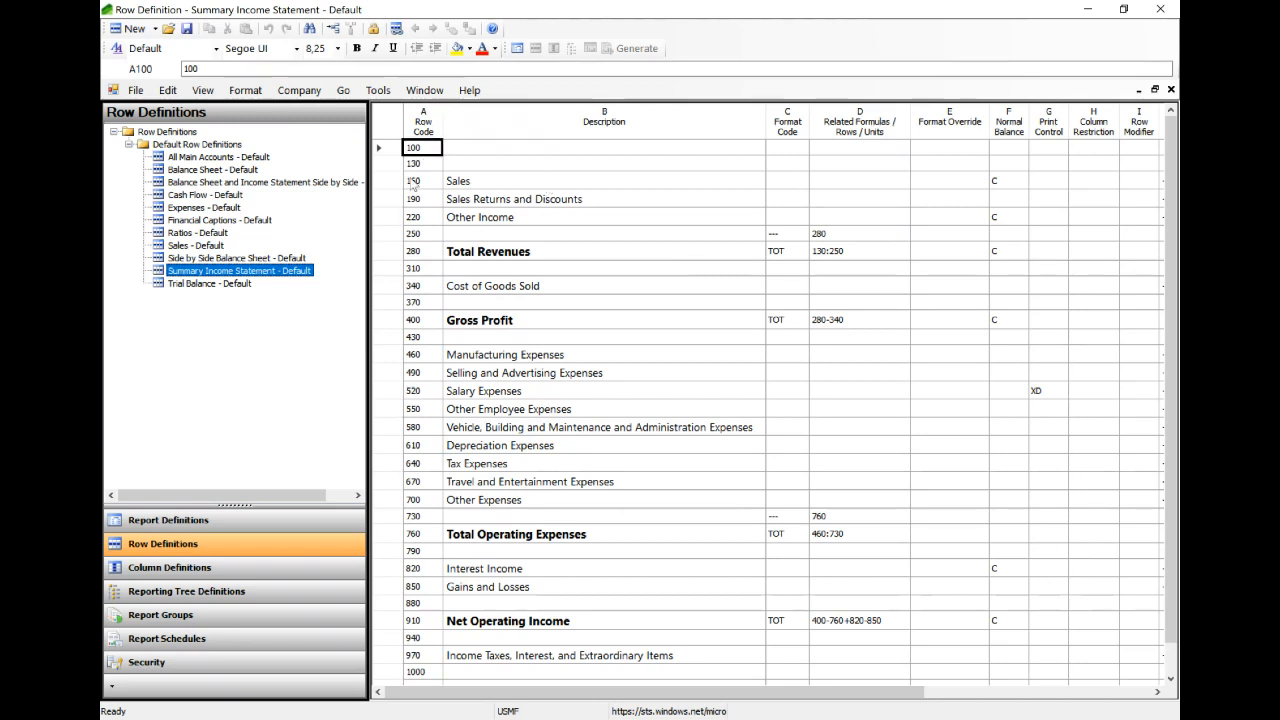
drag(418, 169, 436, 217)
click(416, 195)
click(418, 166)
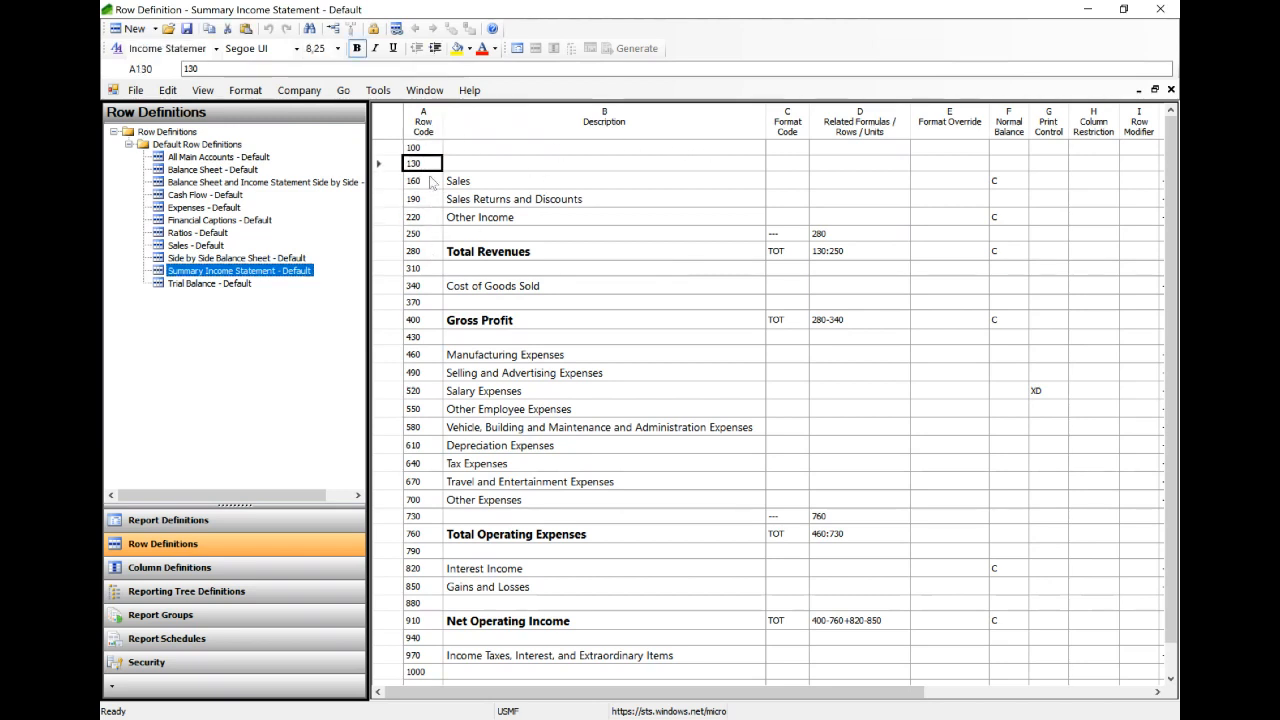
drag(558, 165, 771, 207)
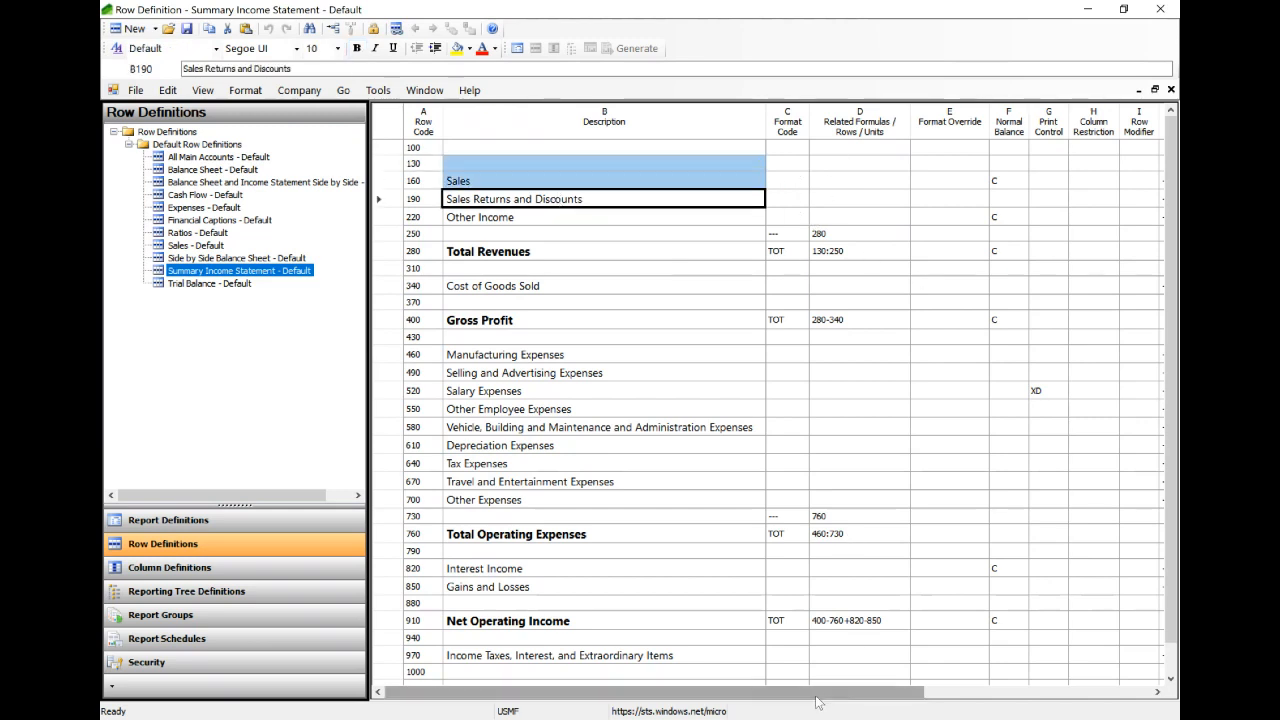
Step: View the format code options available for the Total Revenues row without changing its code
drag(882, 691, 838, 686)
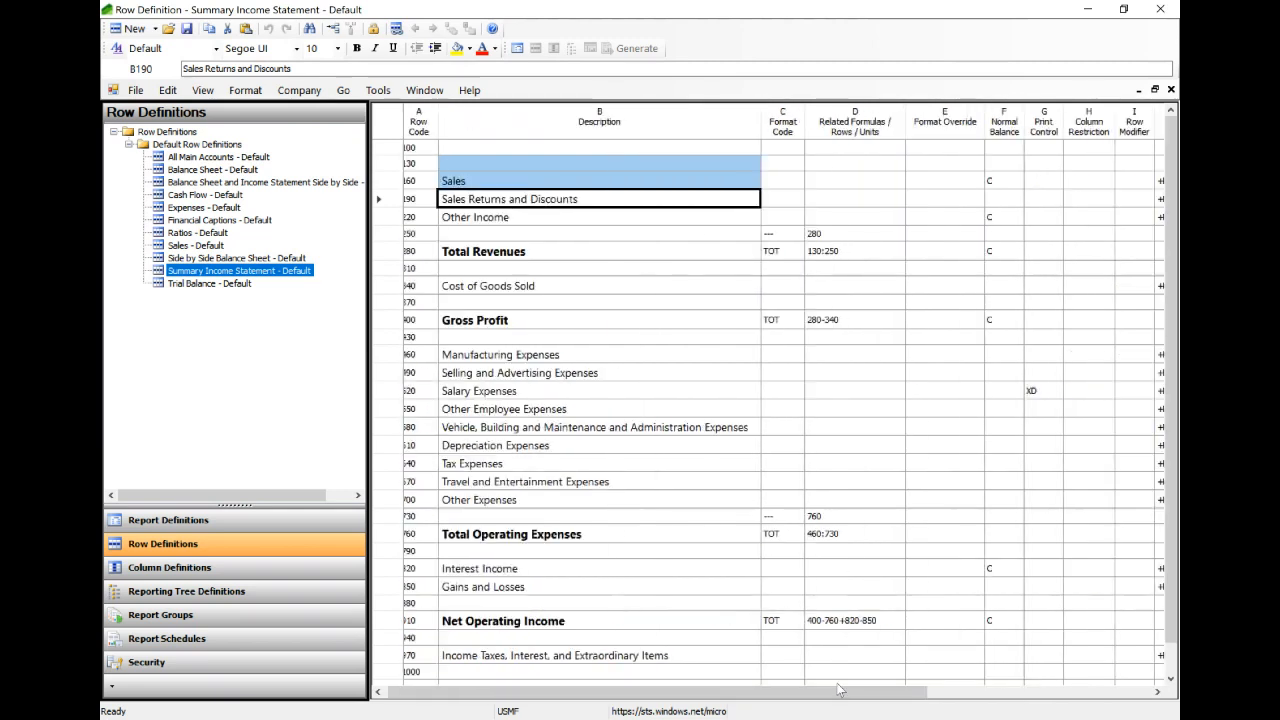
click(782, 251)
click(782, 251)
click(784, 252)
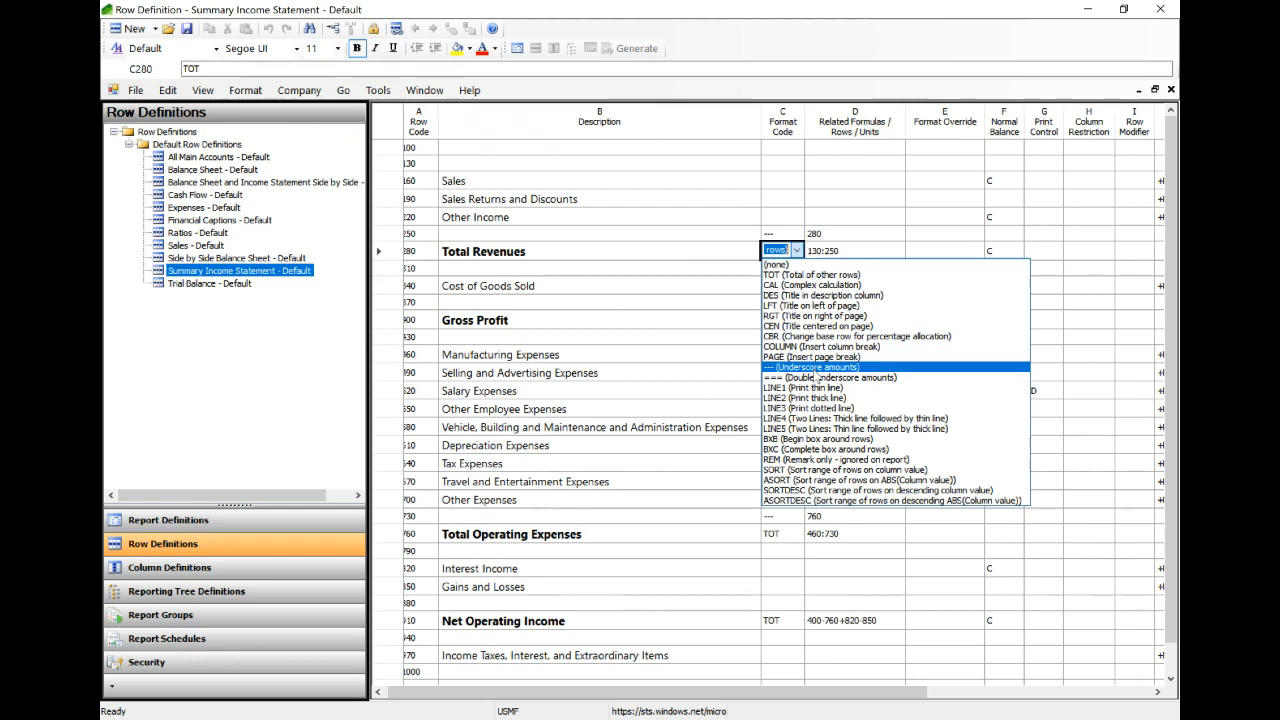
click(797, 186)
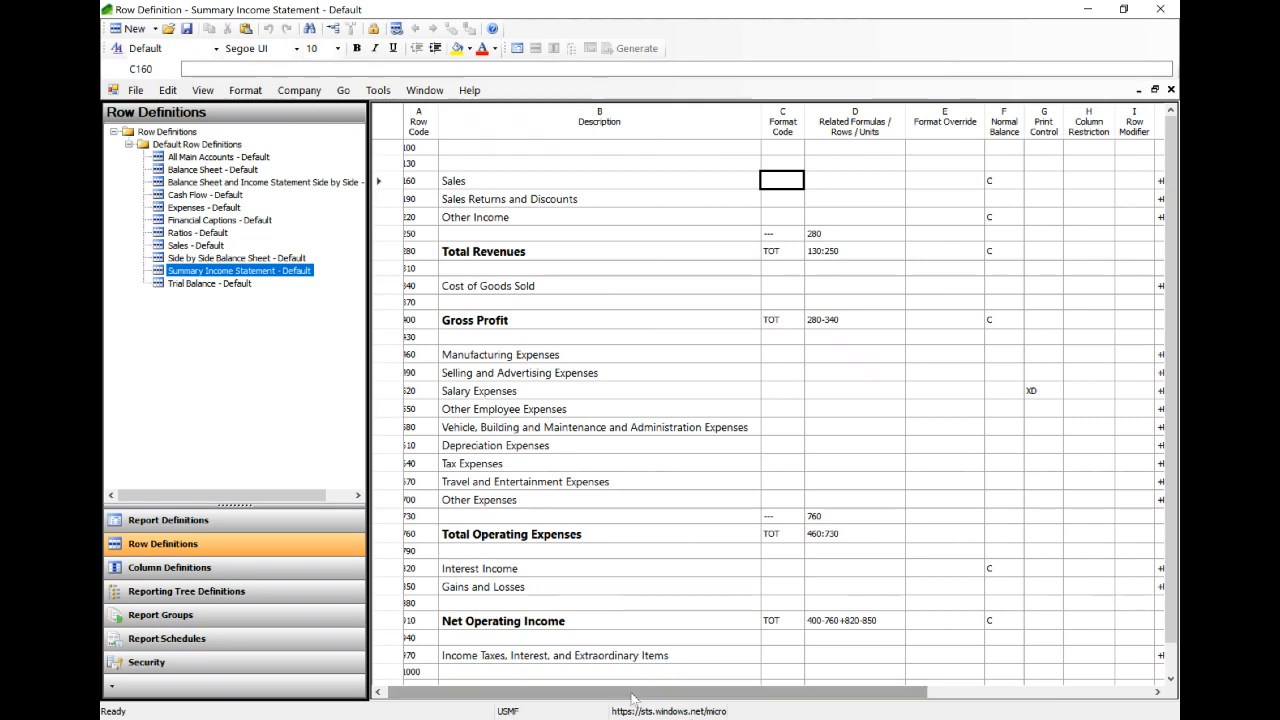
Step: Open the financial dimensions link of the Sales row and enlarge the Dimensions window and its MAINACCOUNTCATEGORY column
drag(670, 694, 837, 694)
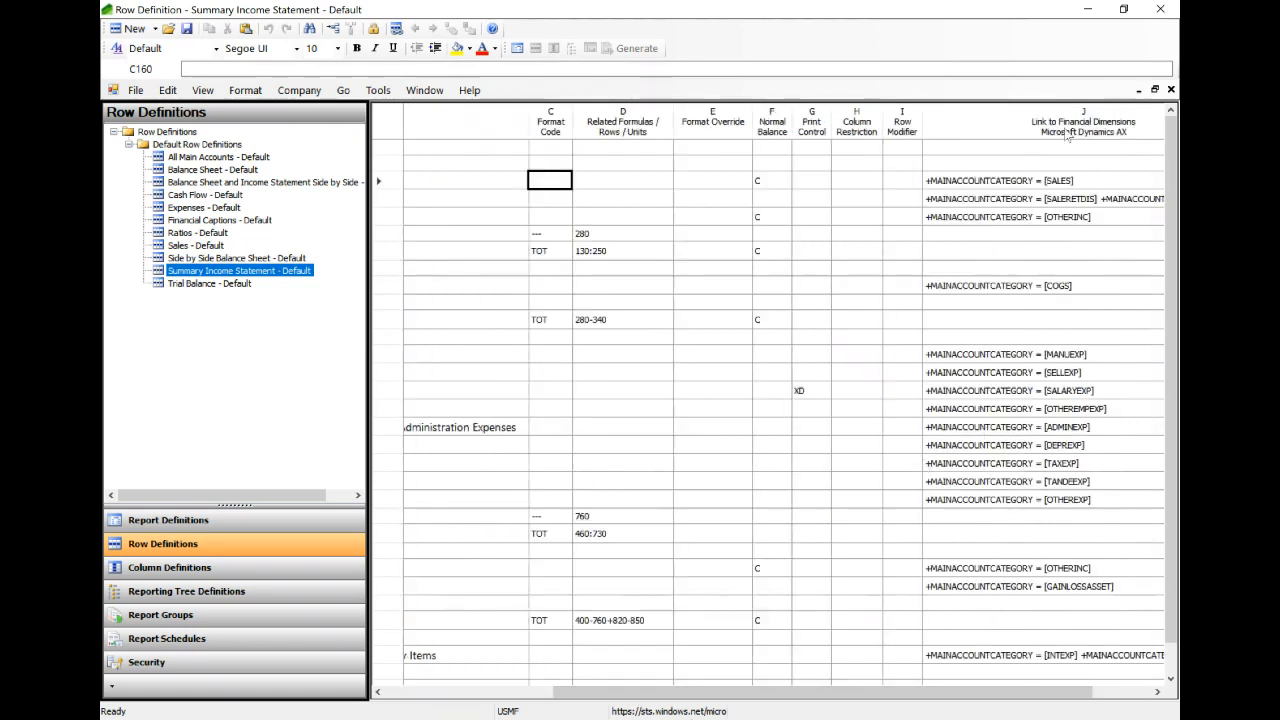
double_click(1020, 180)
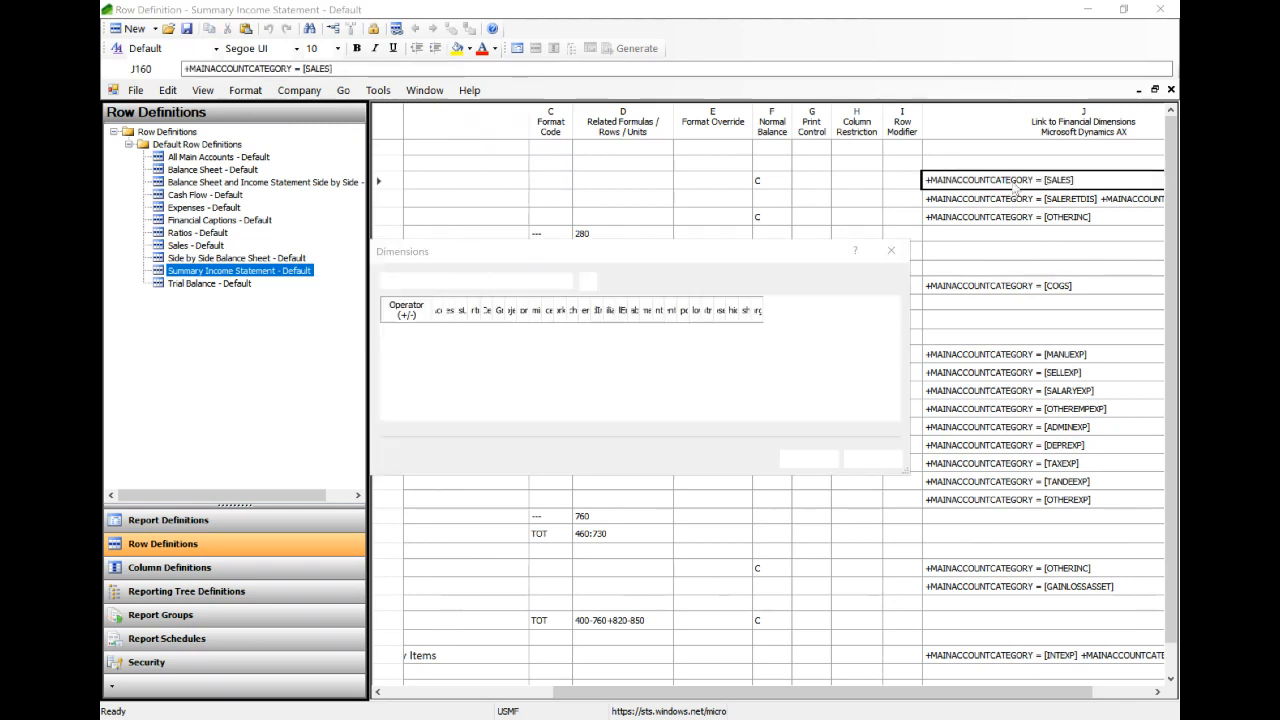
drag(753, 261, 513, 197)
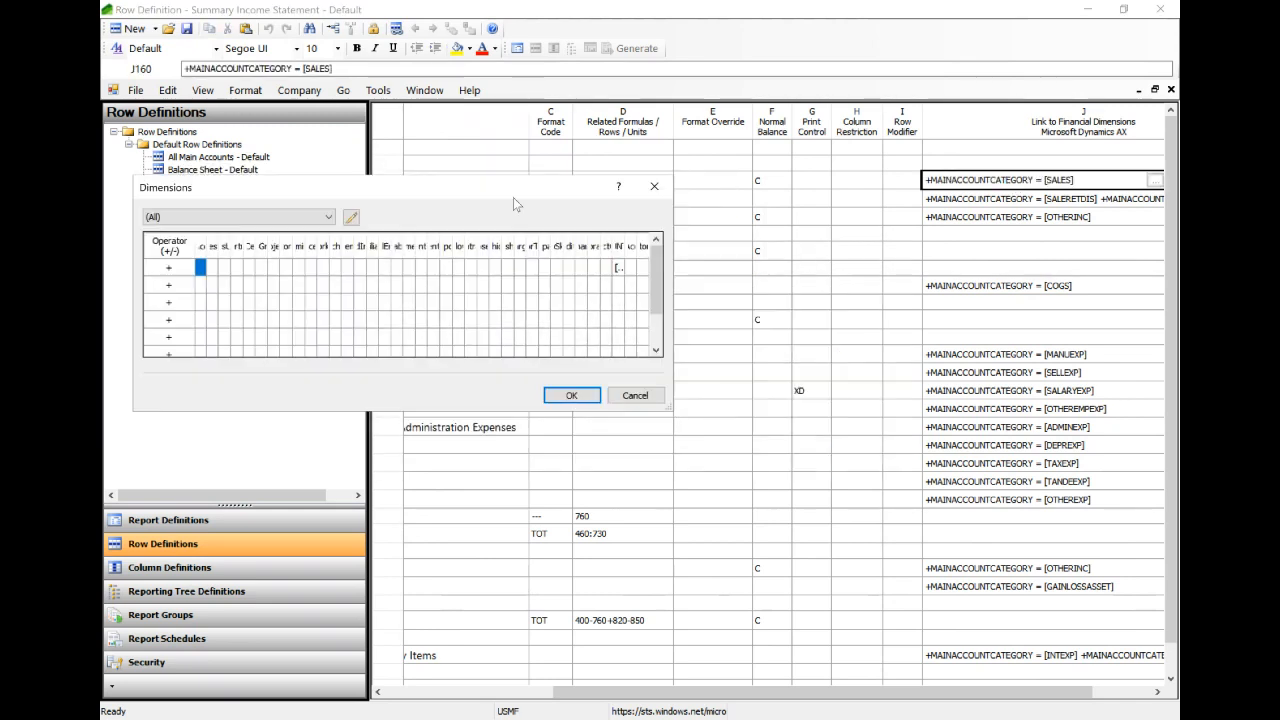
drag(672, 283, 1157, 283)
drag(880, 198, 856, 184)
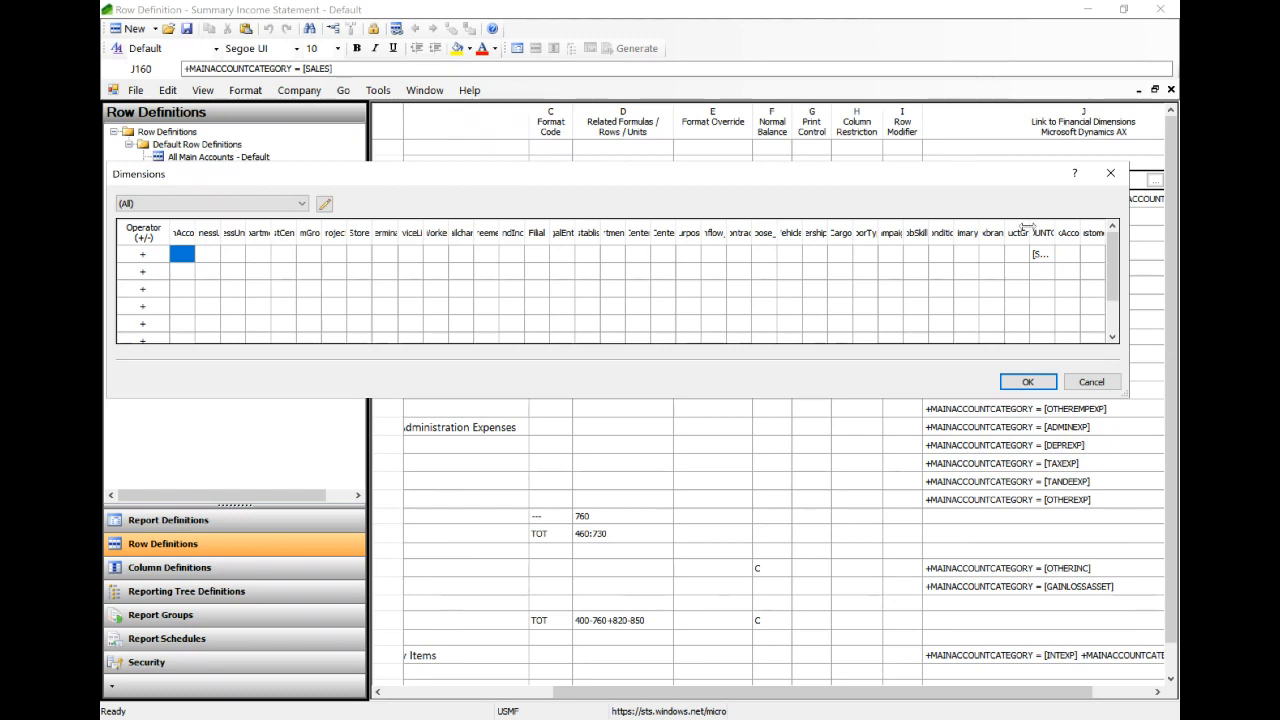
drag(1030, 229, 1061, 230)
Step: Inspect the value selection settings for the MAINACCOUNTCATEGORY and BankAccount dimensions, cancelling each without changes
double_click(1043, 258)
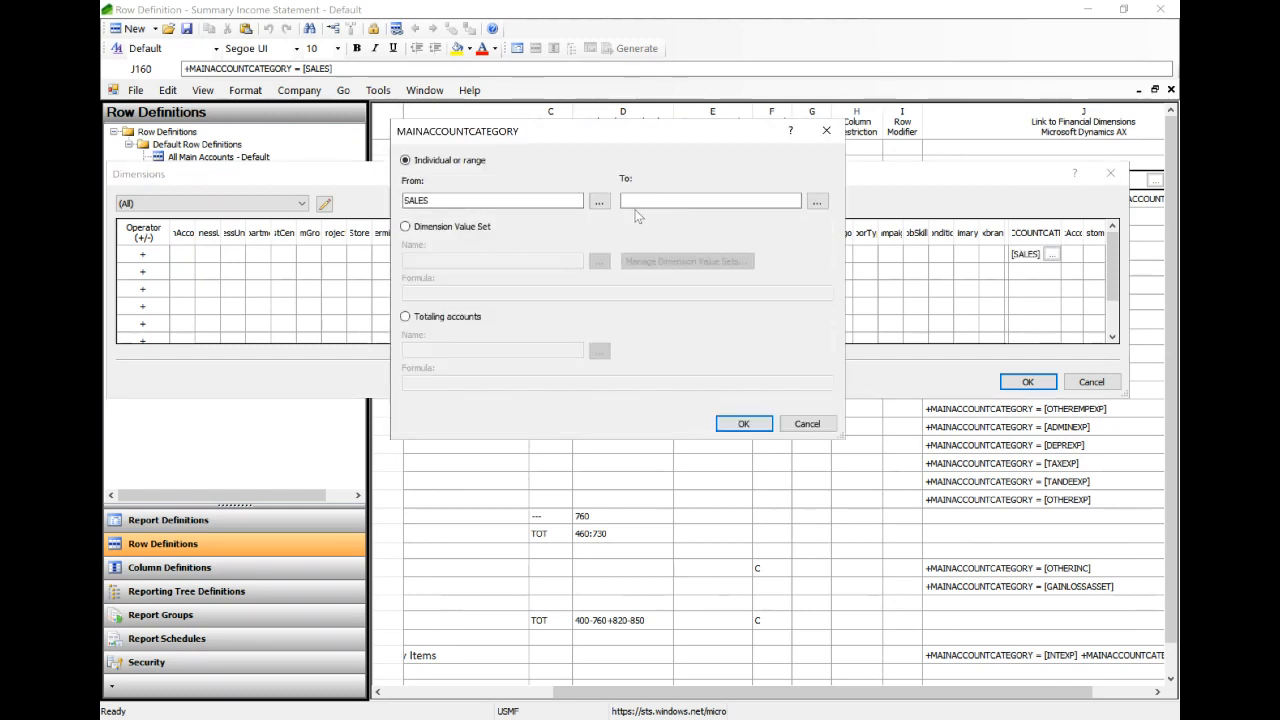
click(815, 424)
double_click(1076, 255)
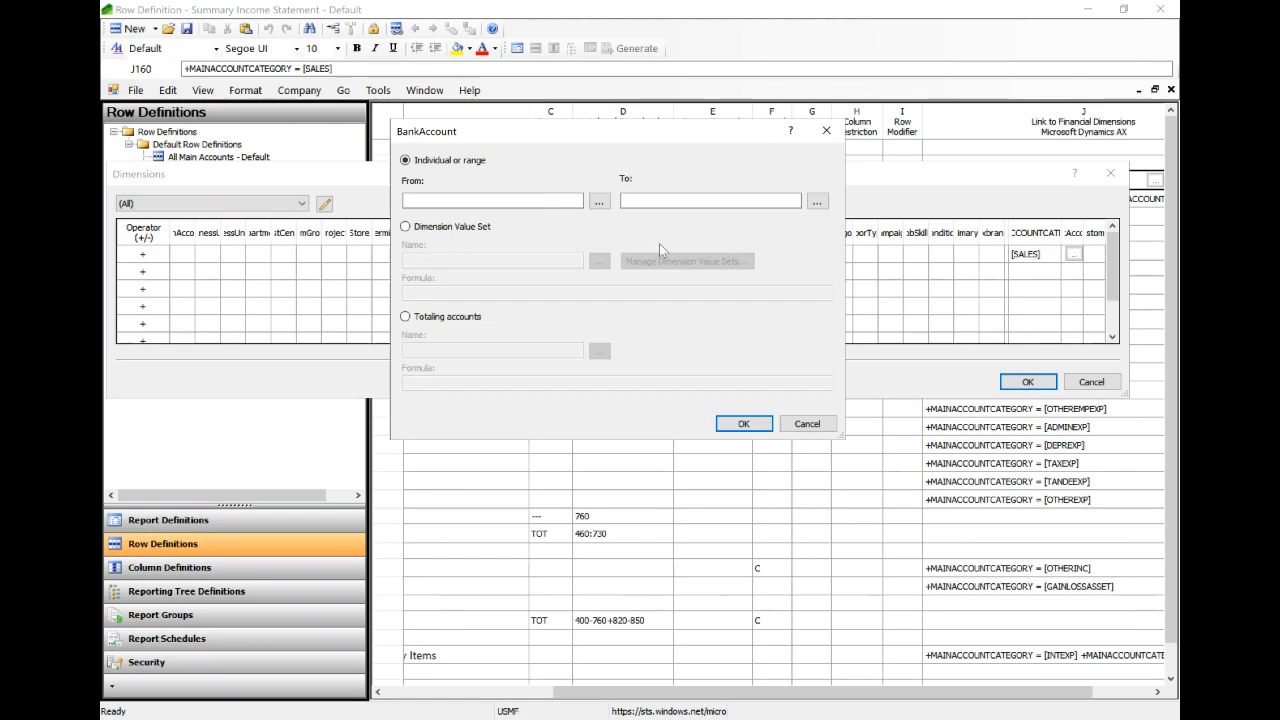
click(813, 424)
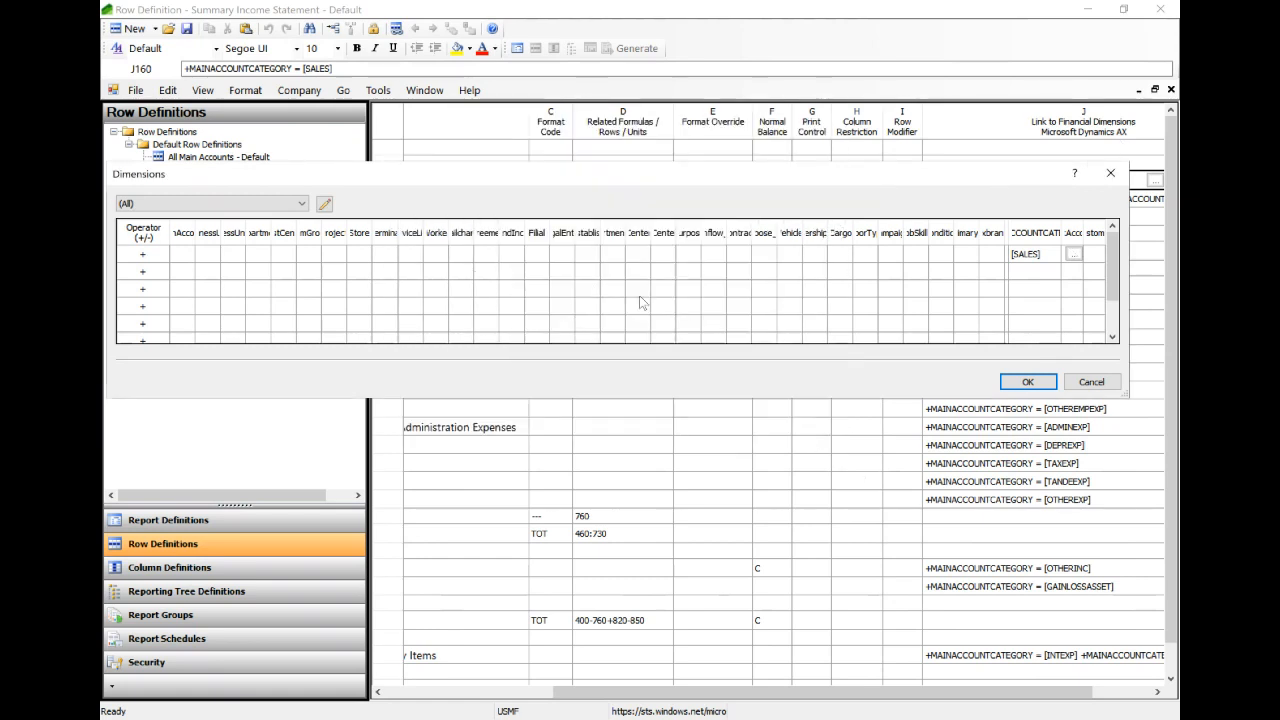
click(629, 289)
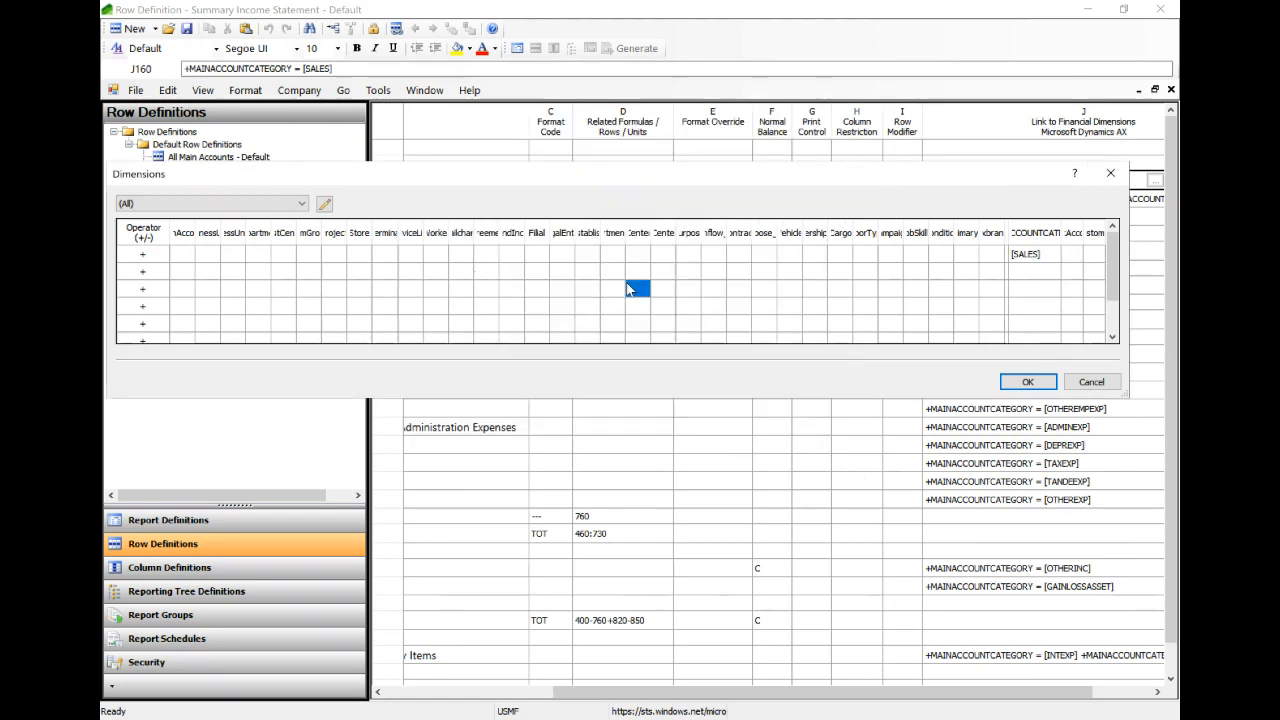
Step: View the Manage Dimension Sets window, close it, and cancel the Dimensions window
click(324, 203)
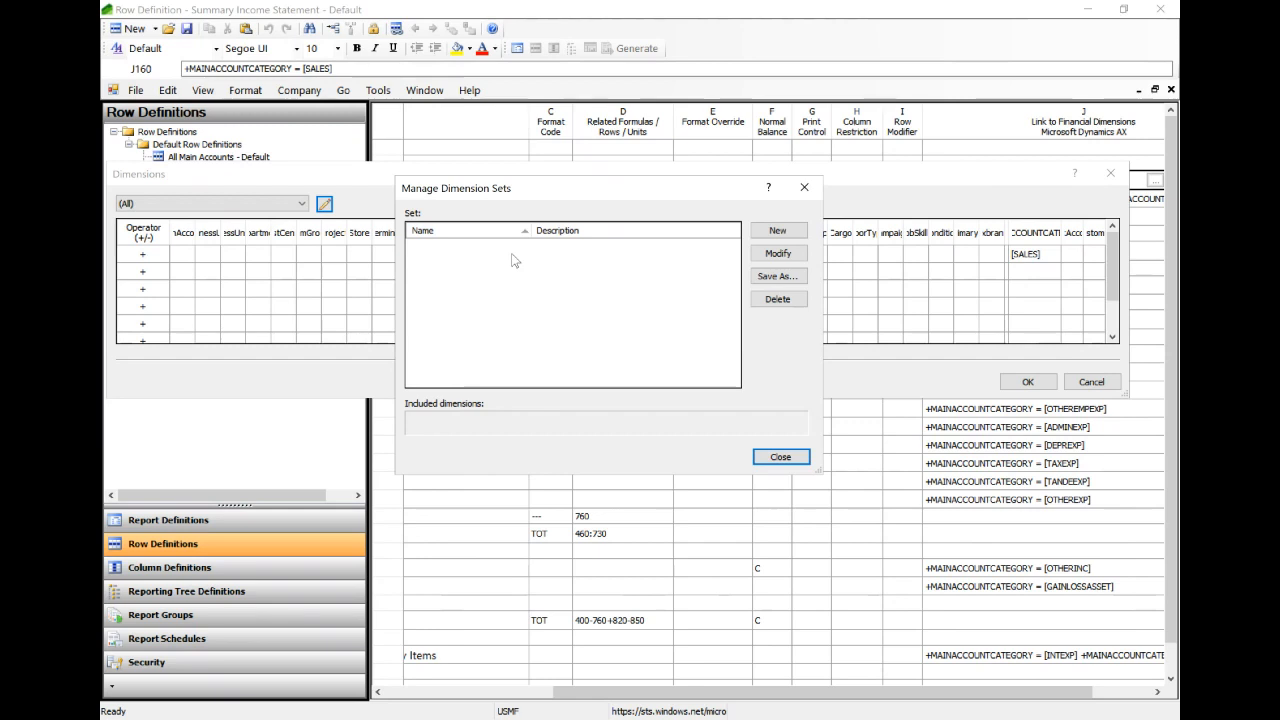
click(775, 457)
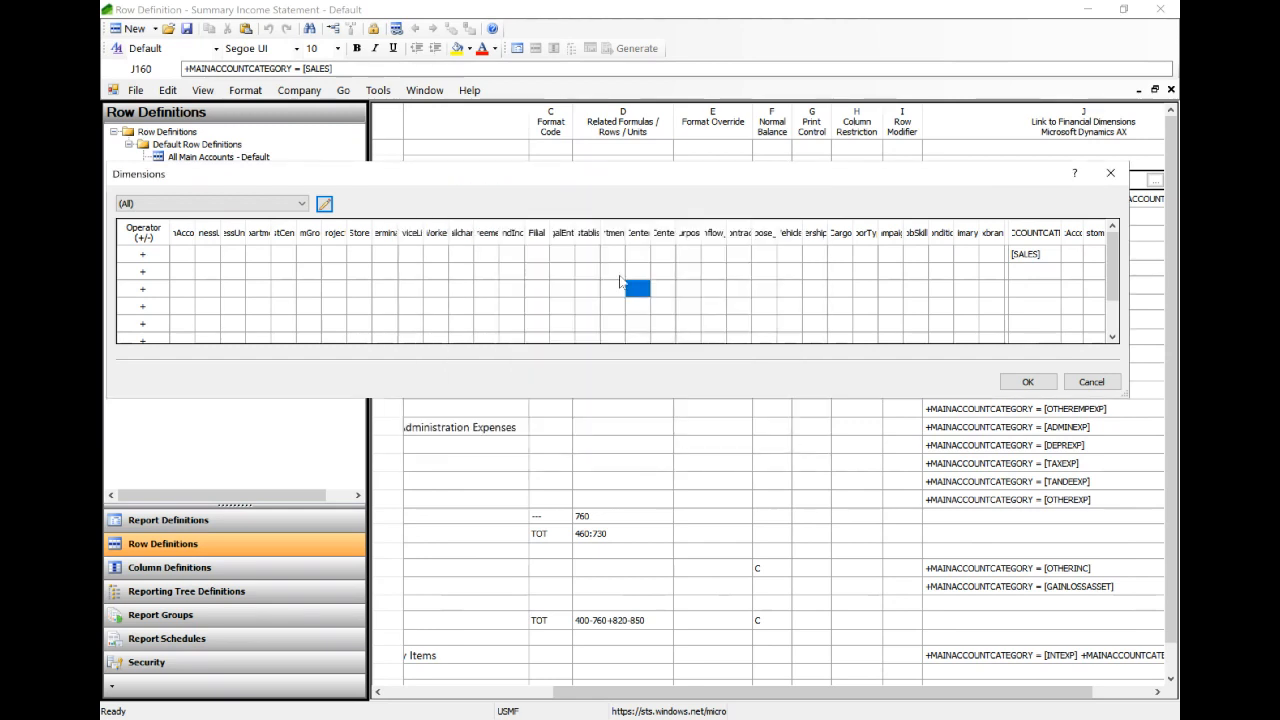
click(1091, 382)
Step: Examine the row definition's columns from the row codes across to the financial dimension links
drag(872, 692, 713, 685)
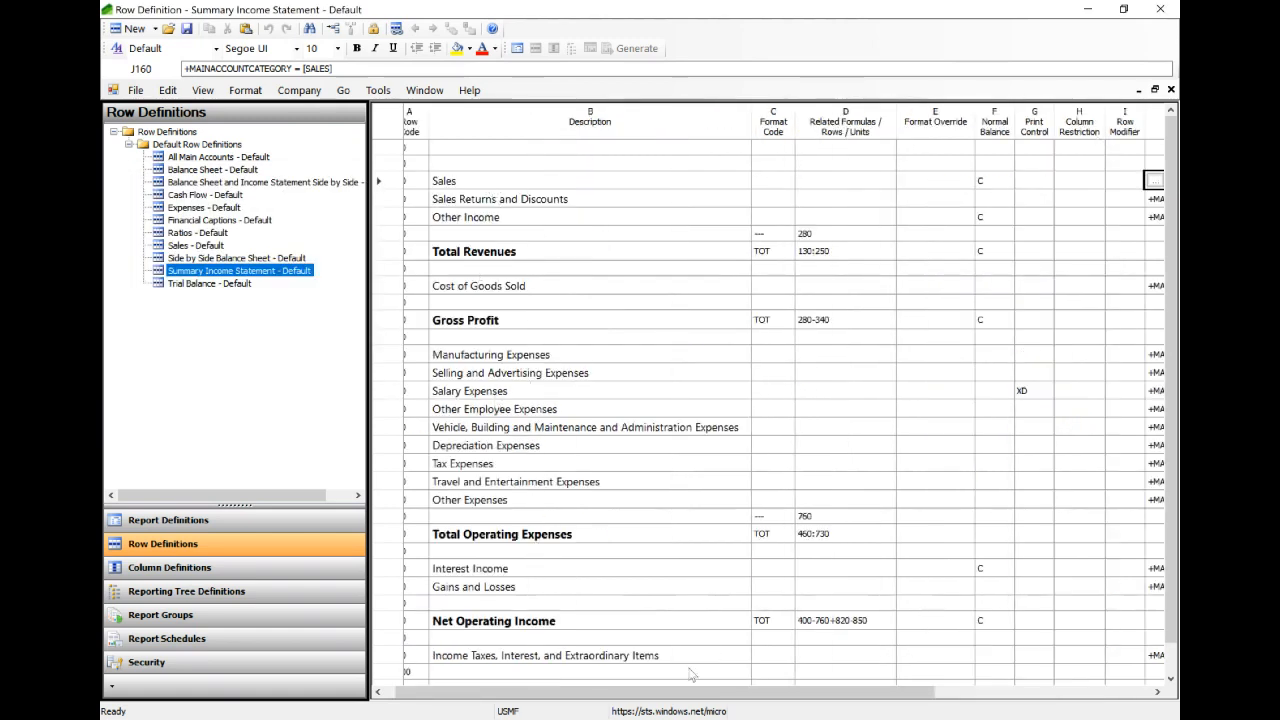
drag(687, 692, 662, 688)
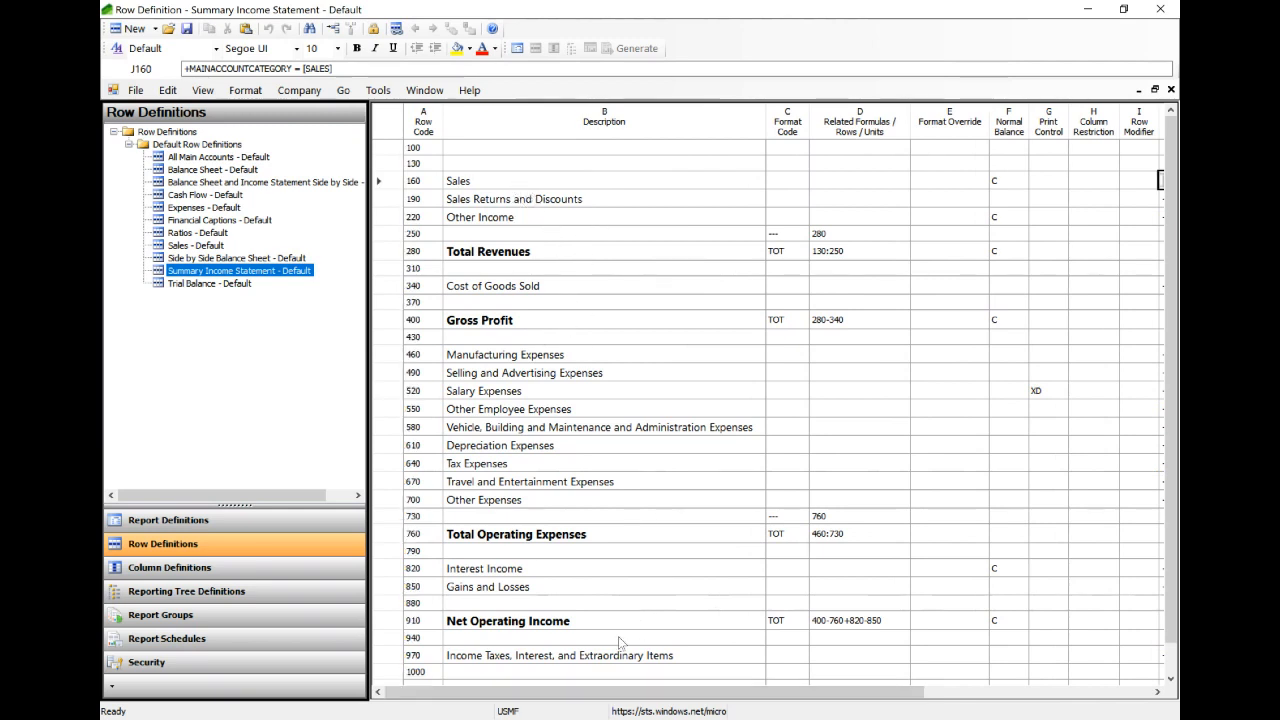
drag(630, 694, 727, 697)
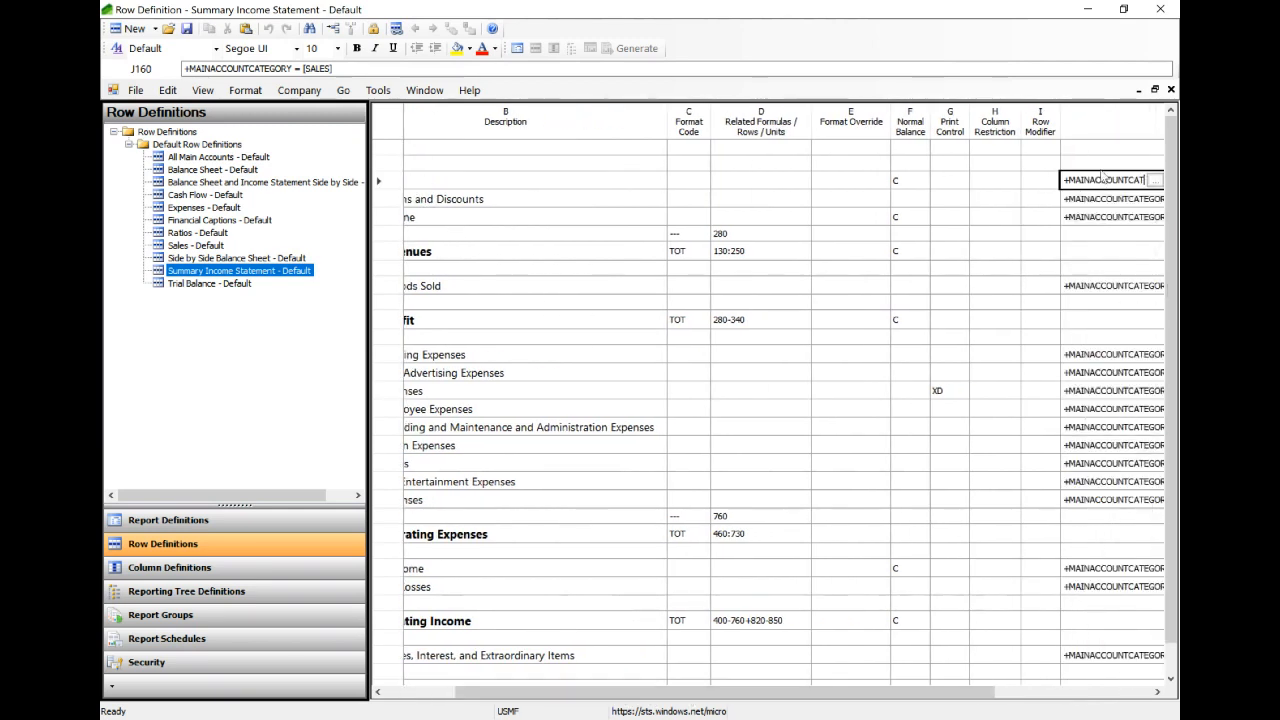
Step: Examine the Total Revenues row's TOT format code and the rows its formula covers, and close the Summary Income Statement row definition
drag(831, 694, 734, 695)
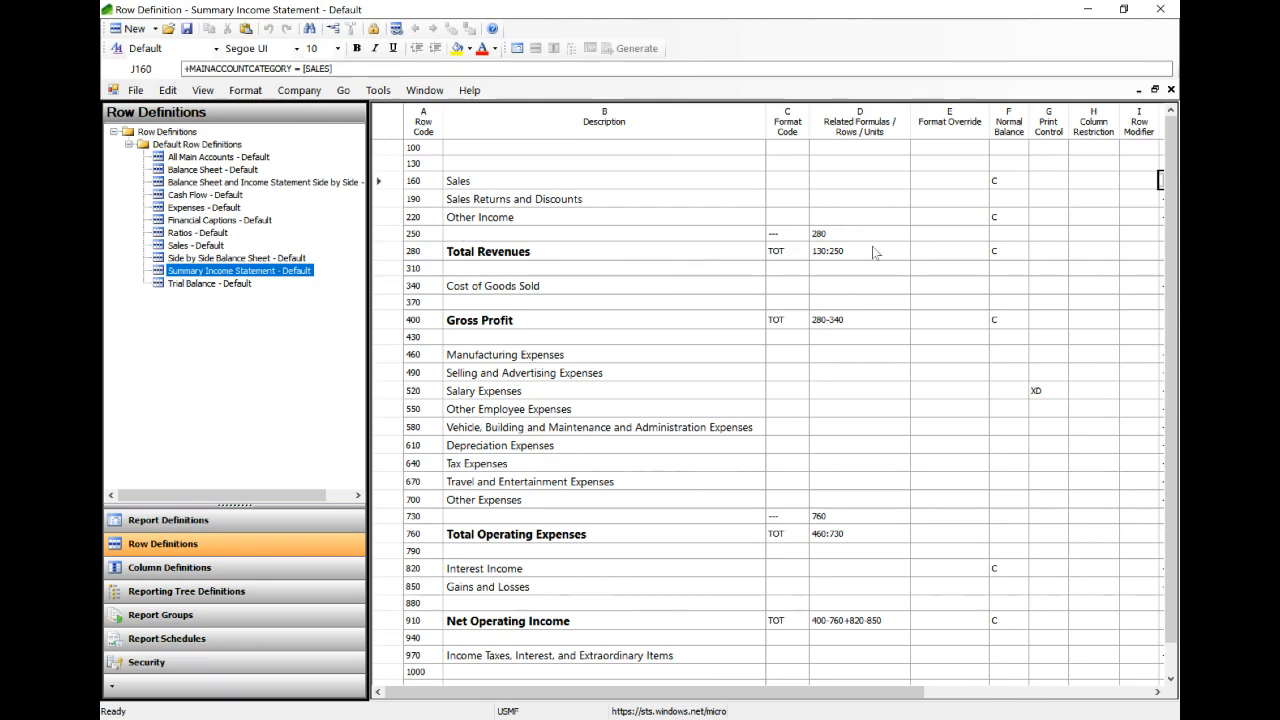
click(788, 255)
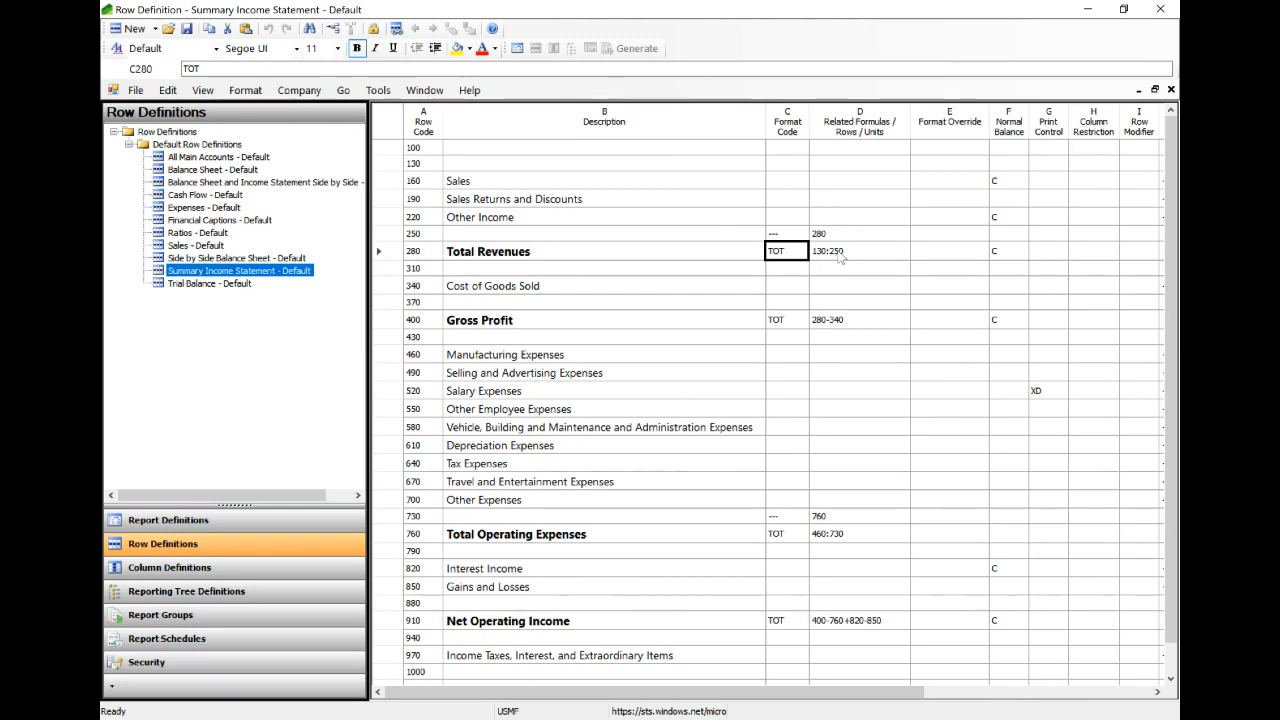
click(422, 165)
click(428, 218)
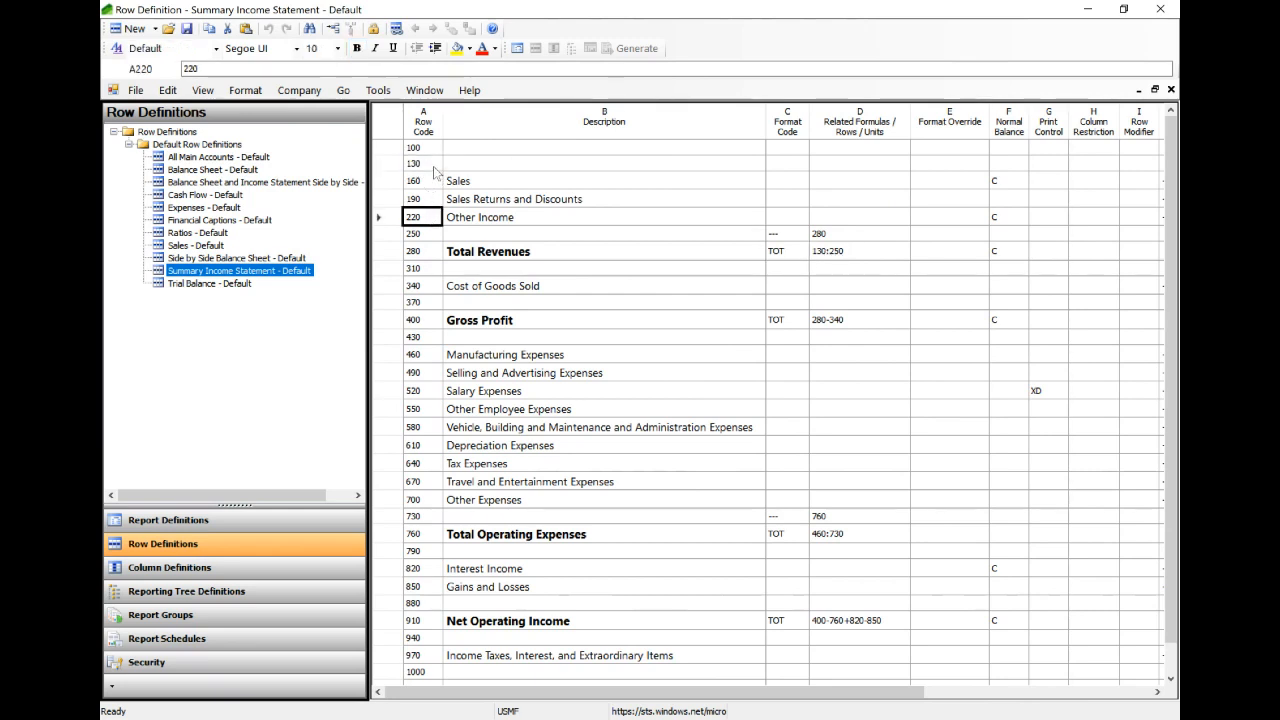
drag(440, 178, 976, 222)
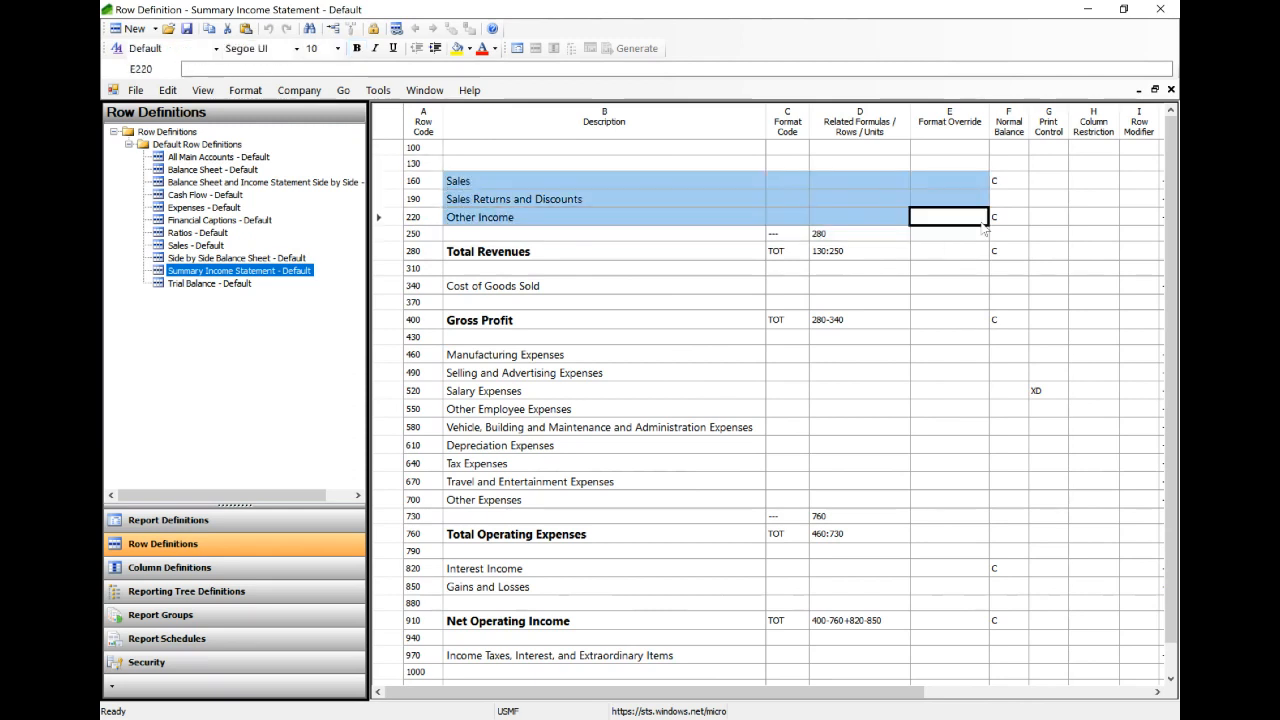
click(428, 199)
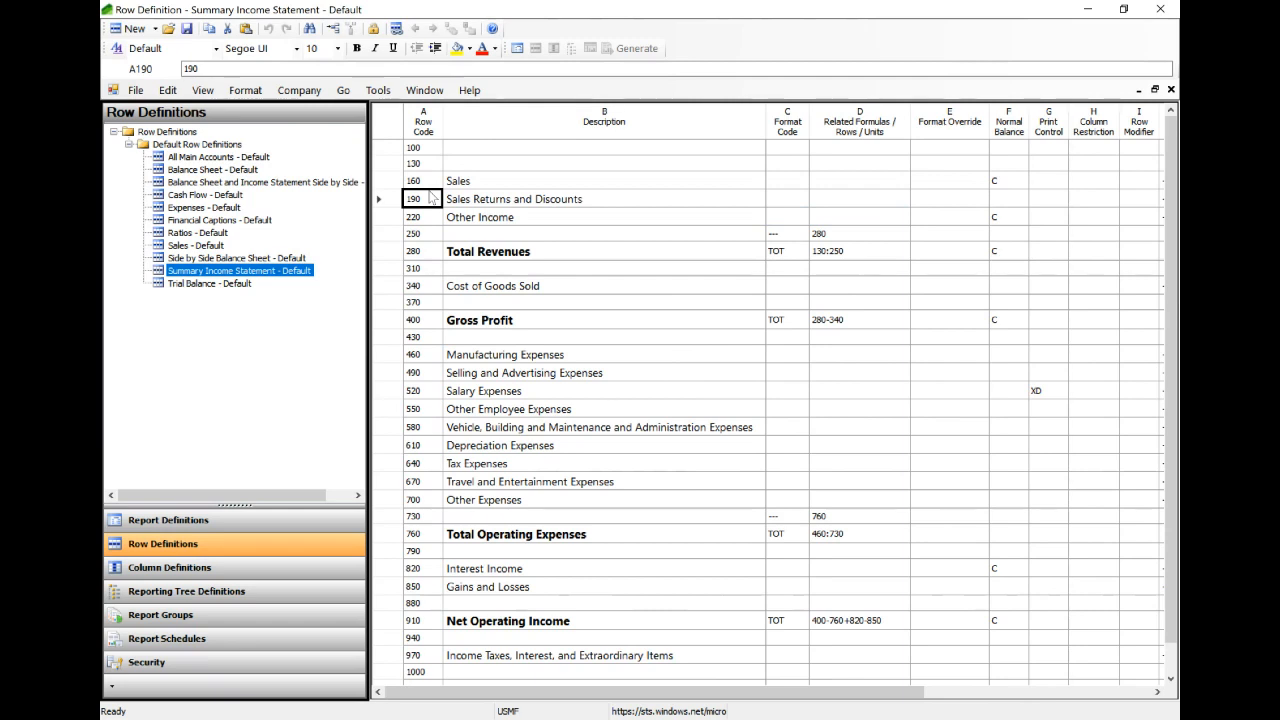
drag(420, 163, 728, 438)
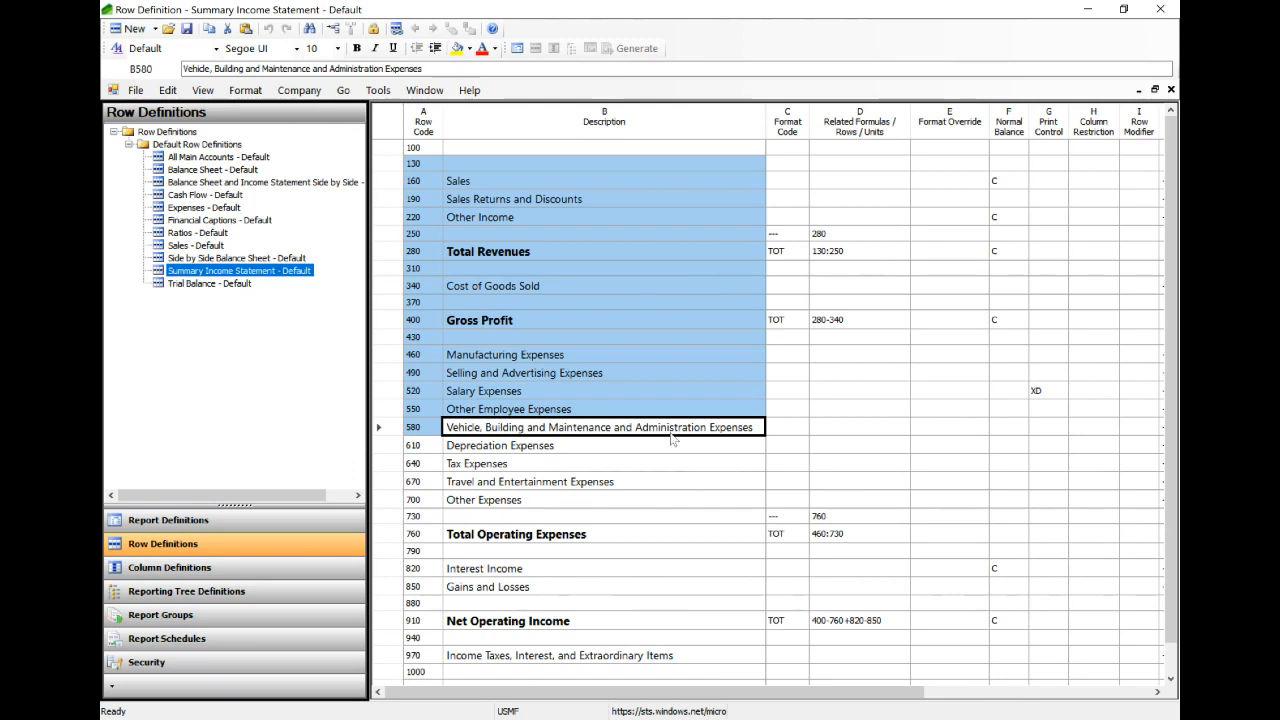
click(1164, 89)
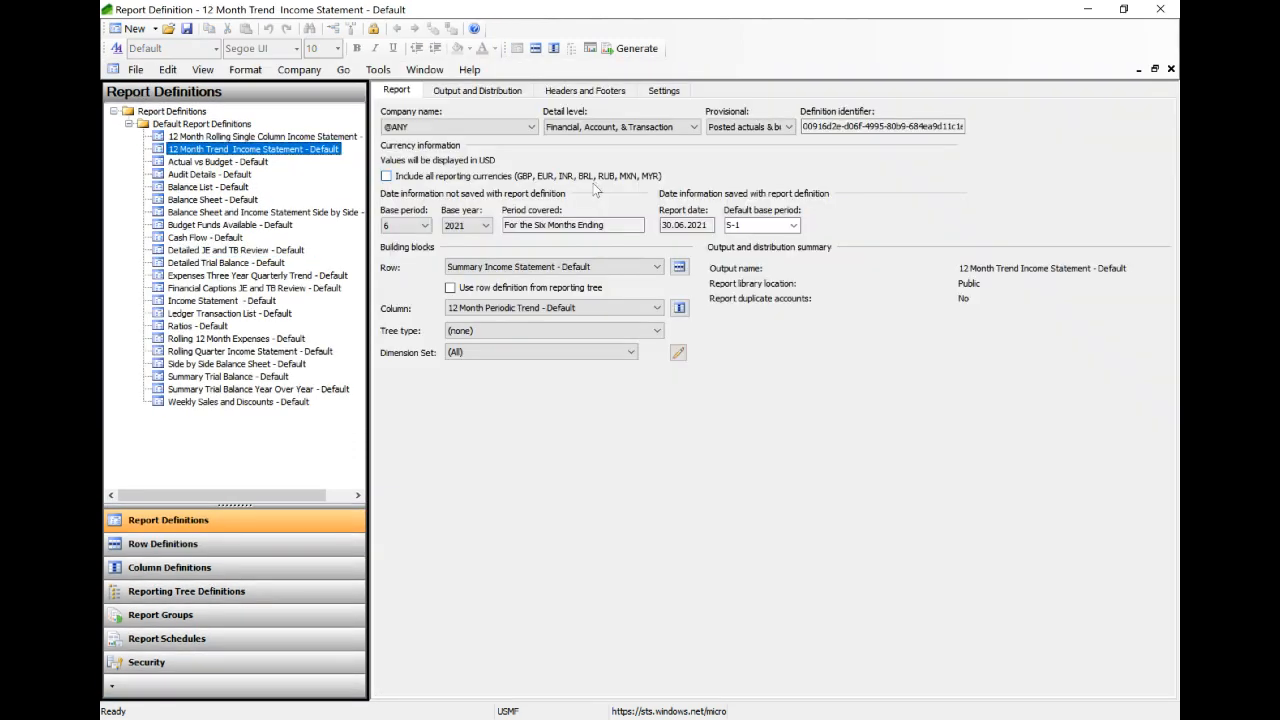
Step: Open the report's 12 Month Periodic Trend column definition and view the column type options of columns A and B
click(681, 309)
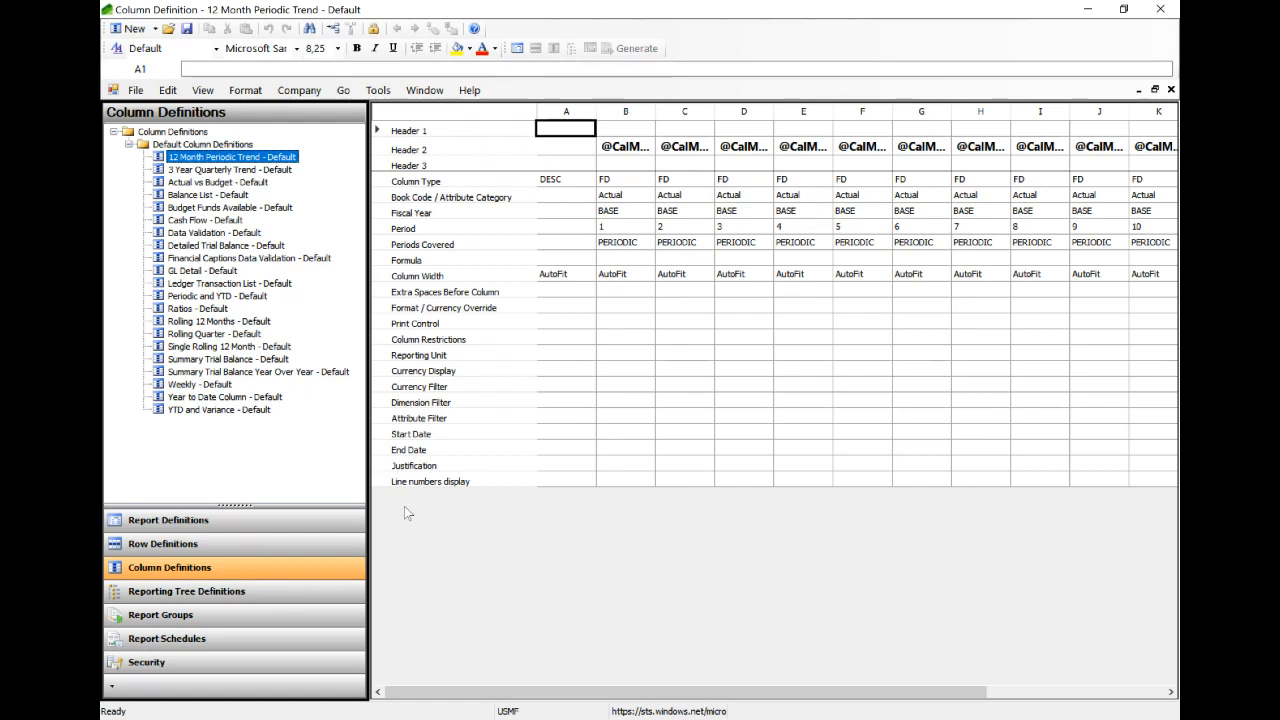
click(562, 181)
click(562, 181)
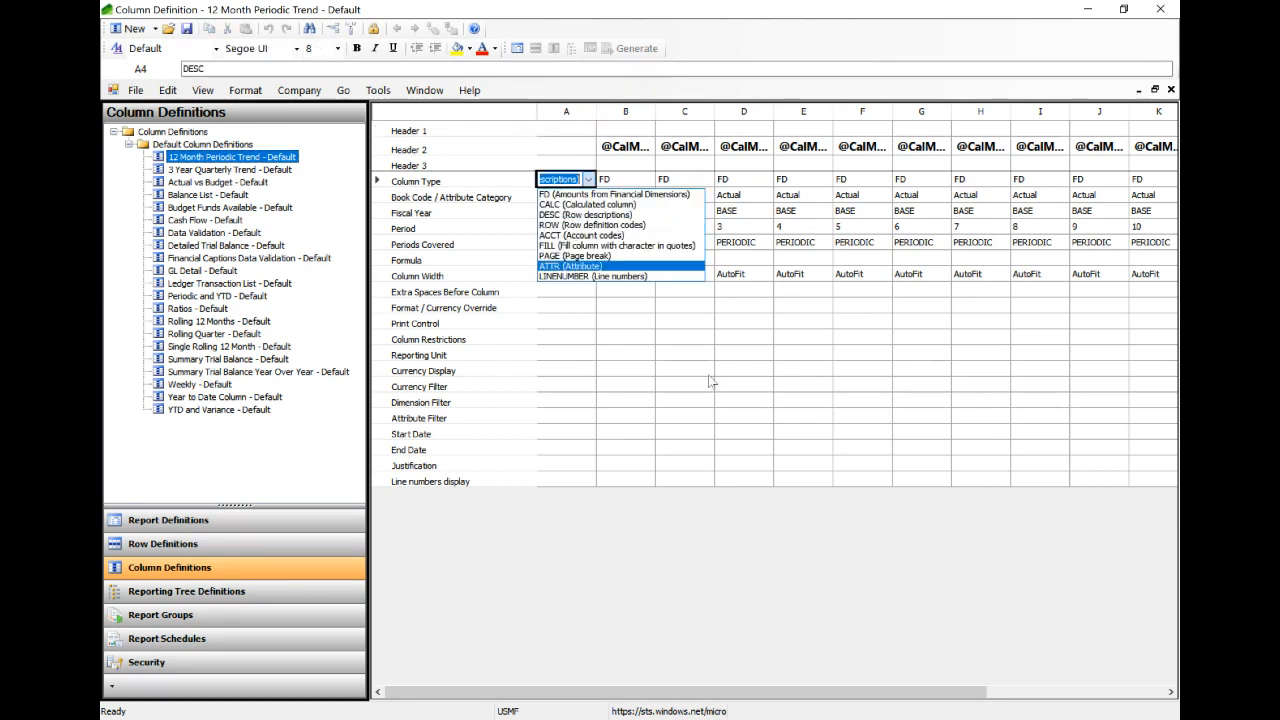
click(627, 182)
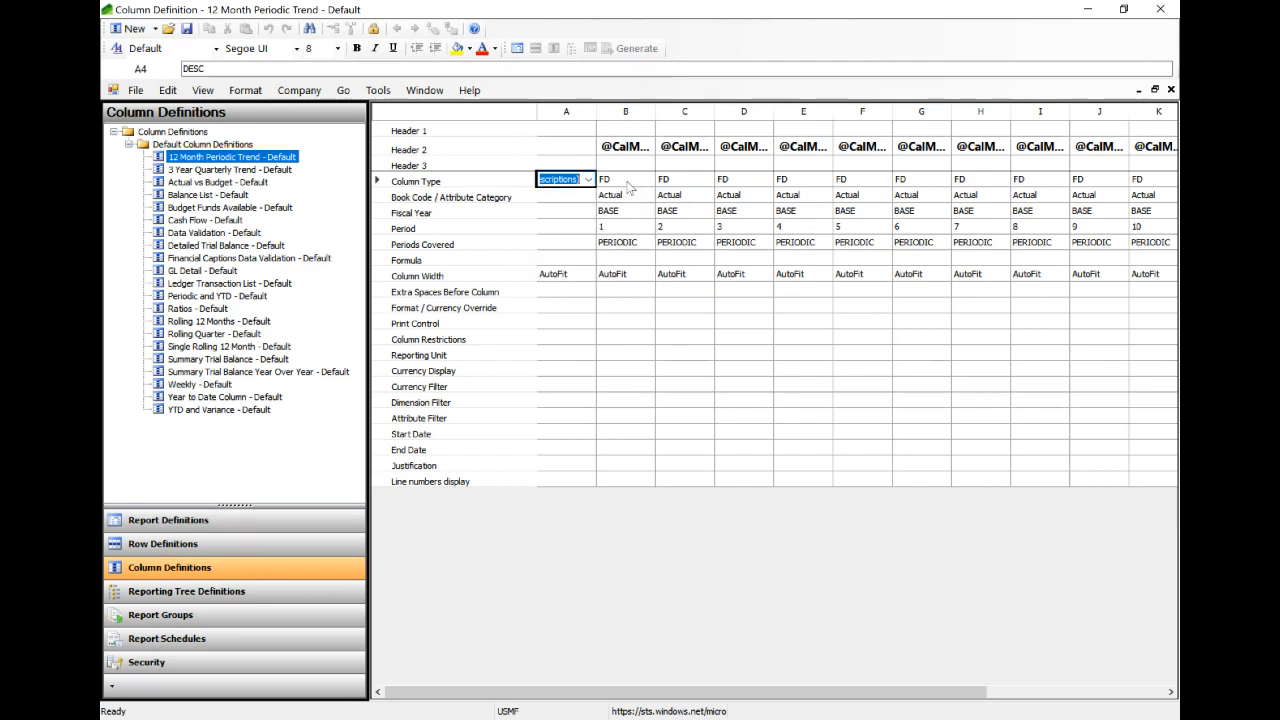
click(628, 183)
click(628, 183)
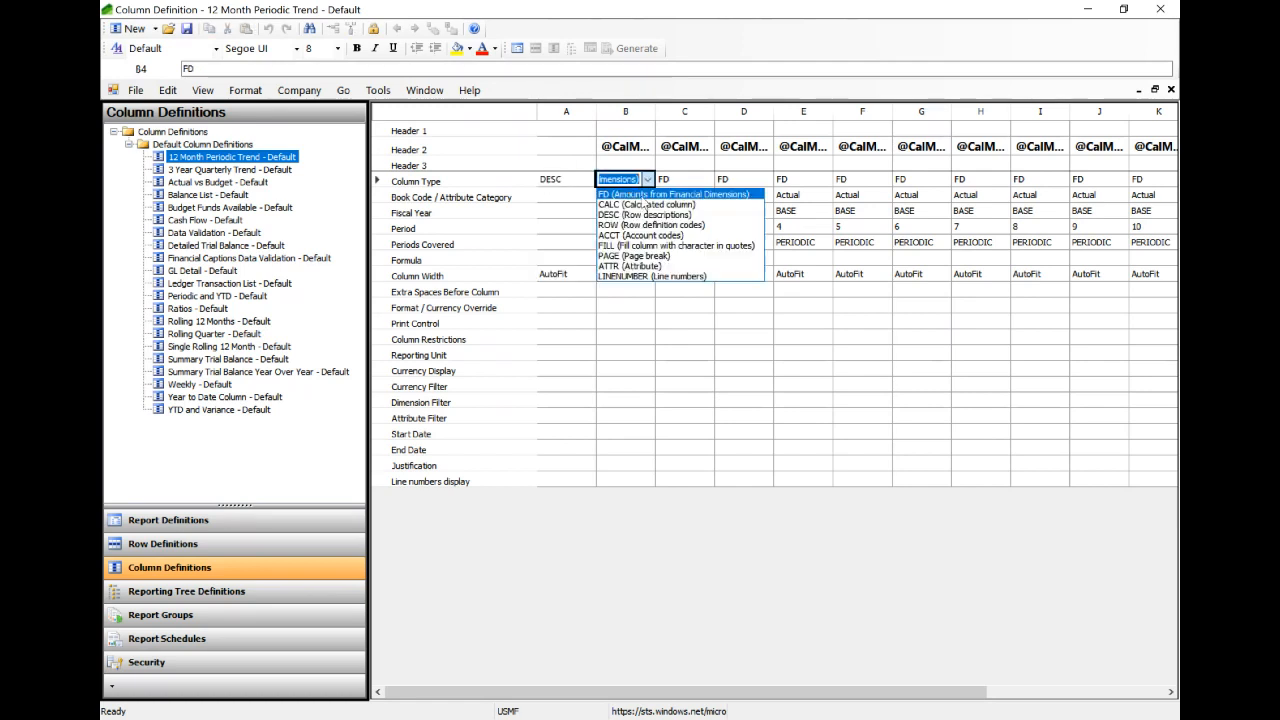
click(612, 183)
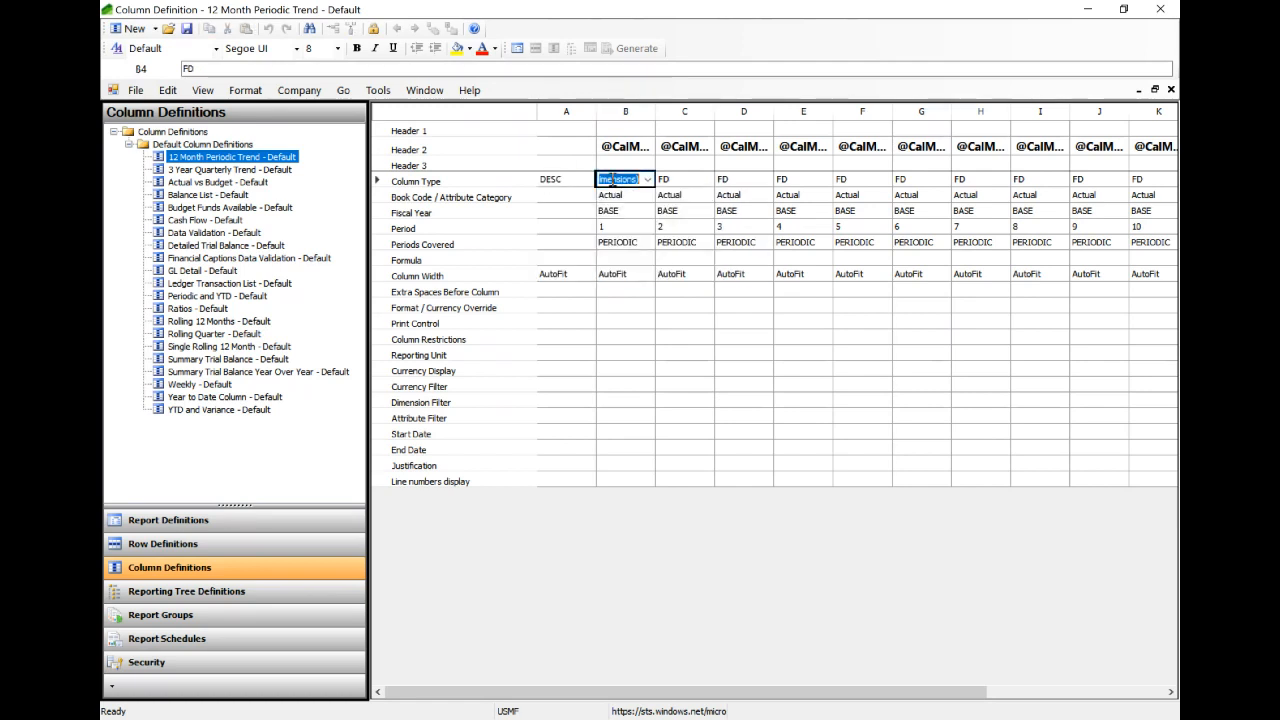
click(665, 292)
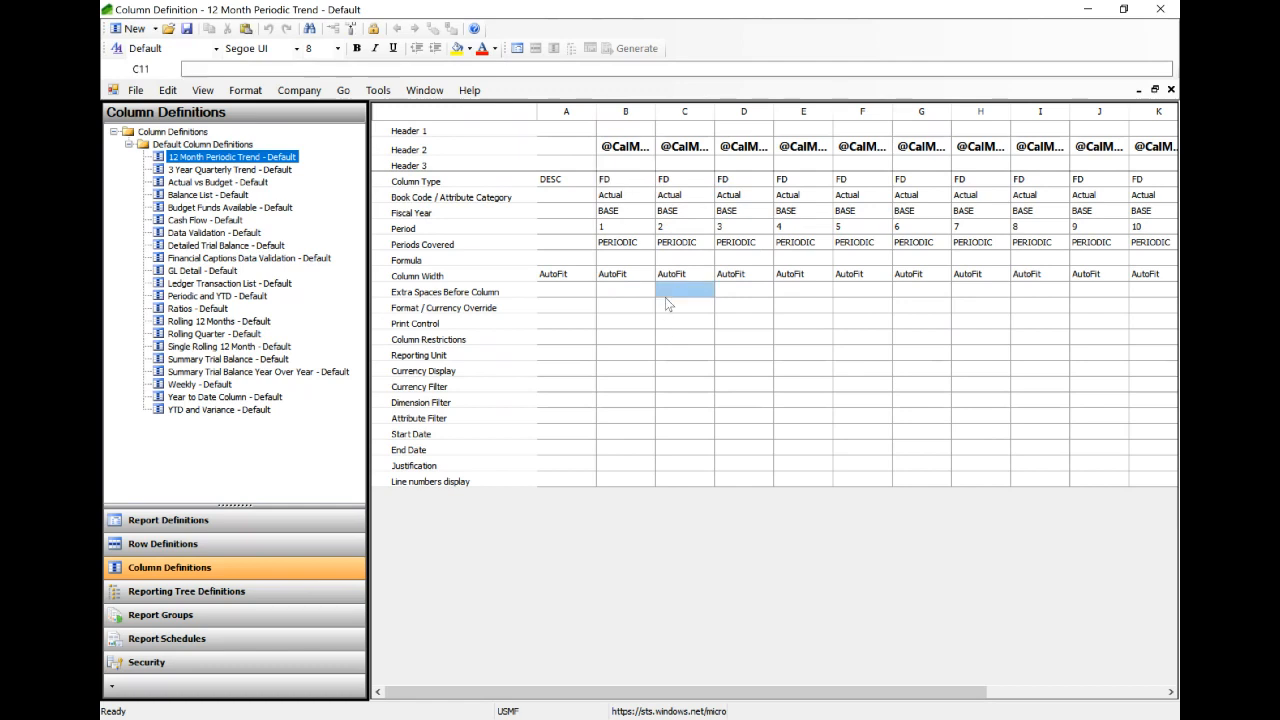
Step: Widen column B and inspect its column type, book code and fiscal year settings, leaving the fiscal year at BASE
drag(654, 113, 685, 113)
click(640, 185)
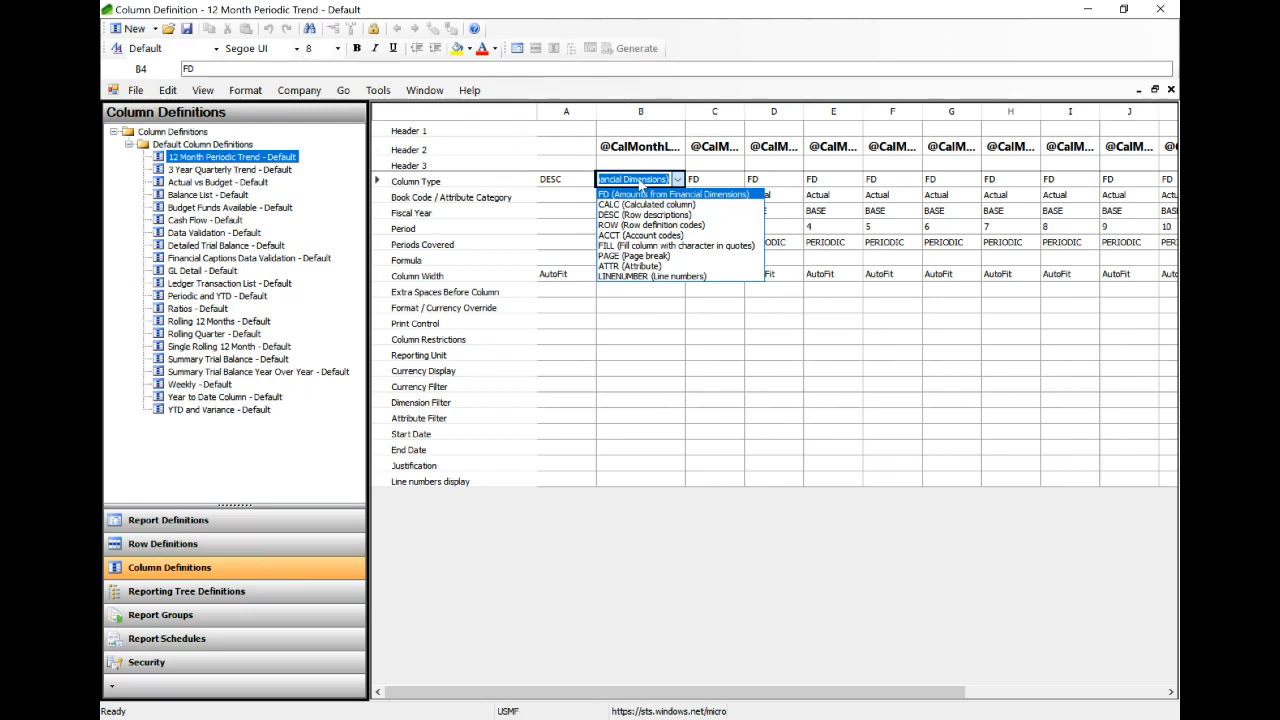
click(637, 200)
click(635, 198)
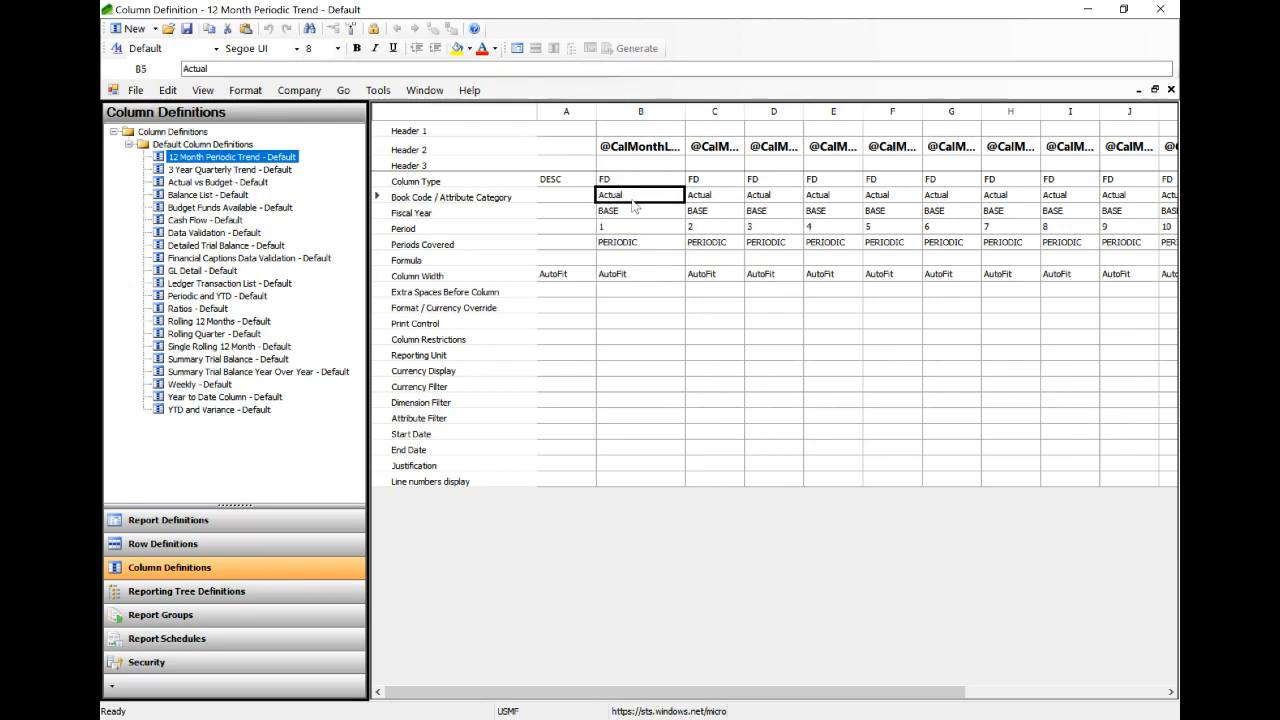
click(633, 206)
click(645, 212)
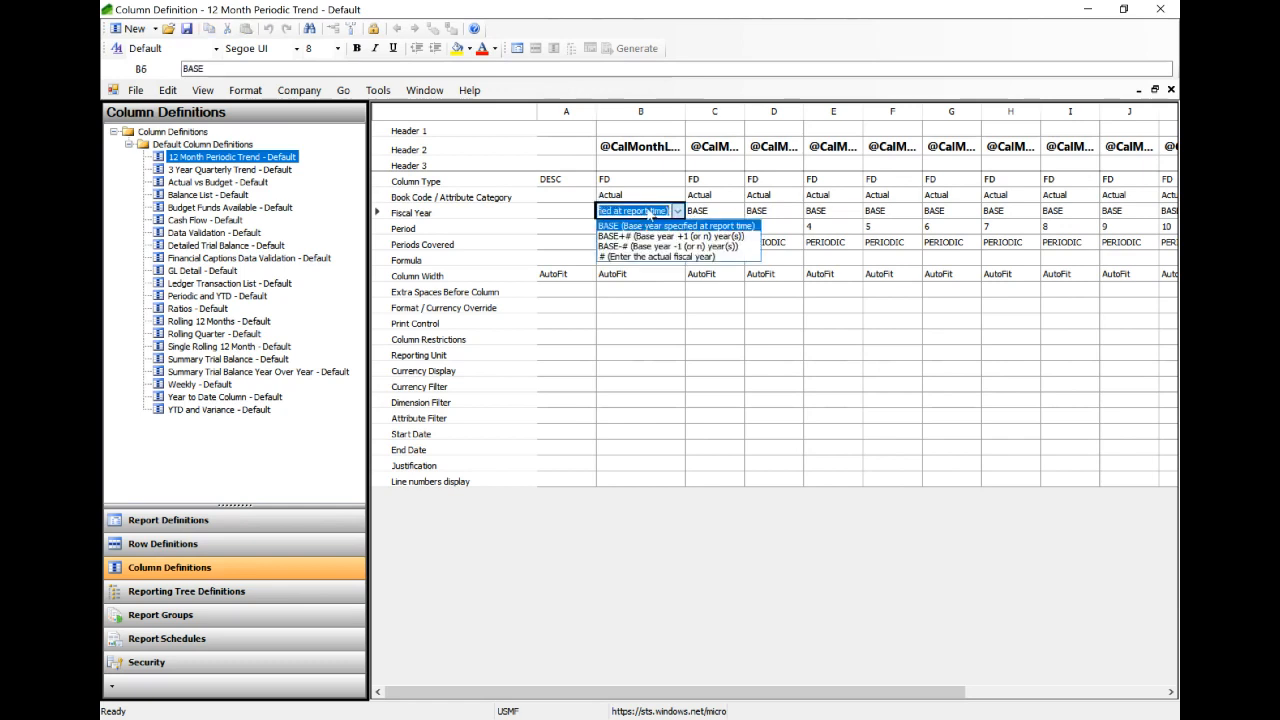
click(648, 225)
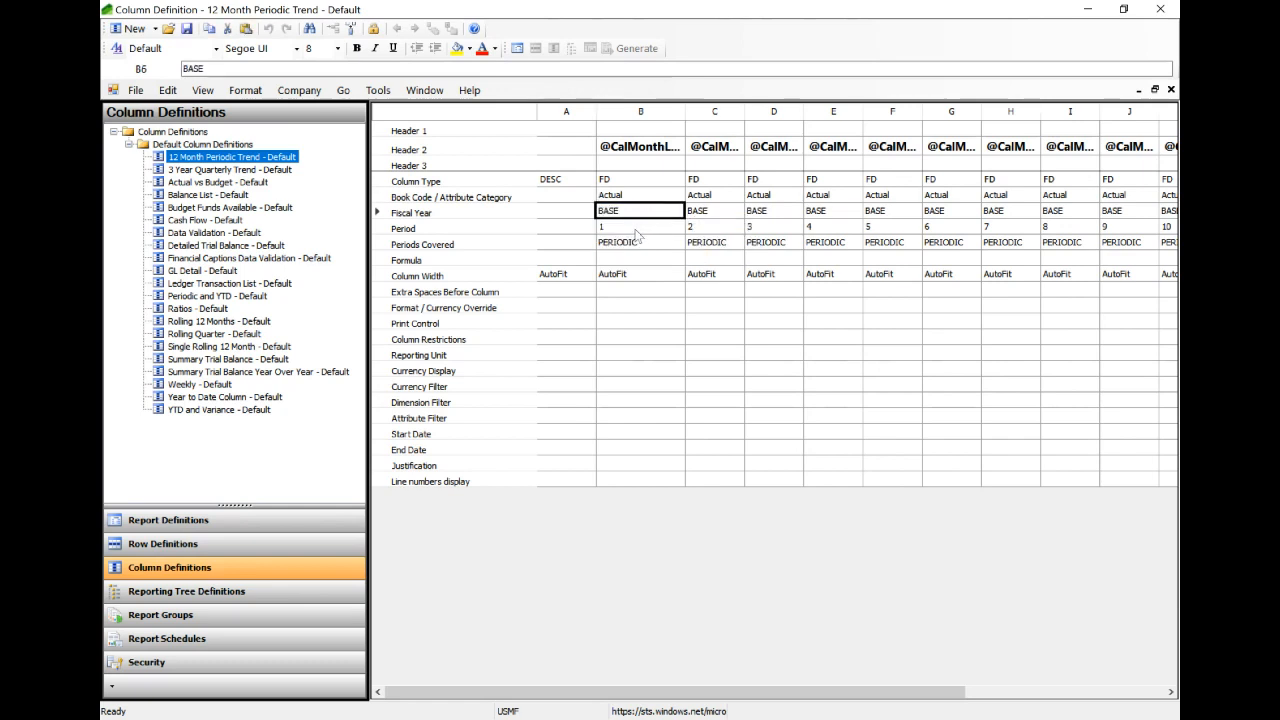
Step: Review column B's period and periods covered settings and the columns through YTD, and close the column definition without saving
click(637, 228)
click(636, 242)
click(629, 214)
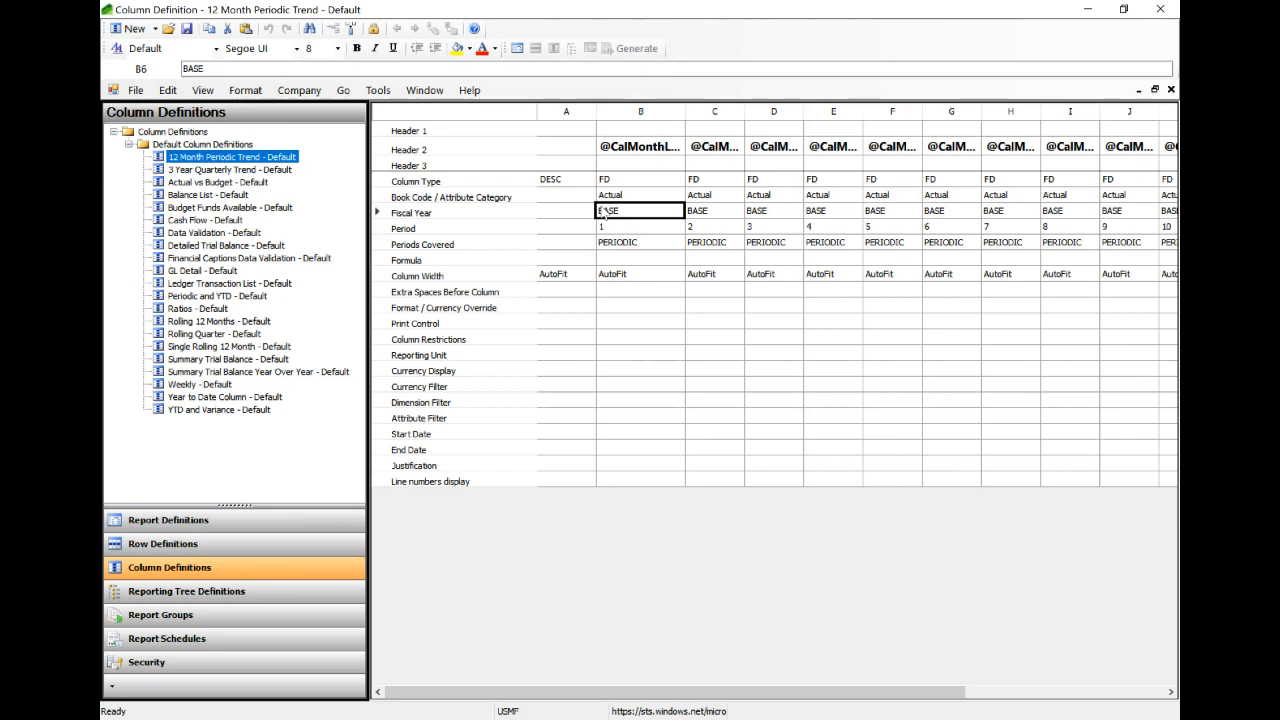
click(620, 232)
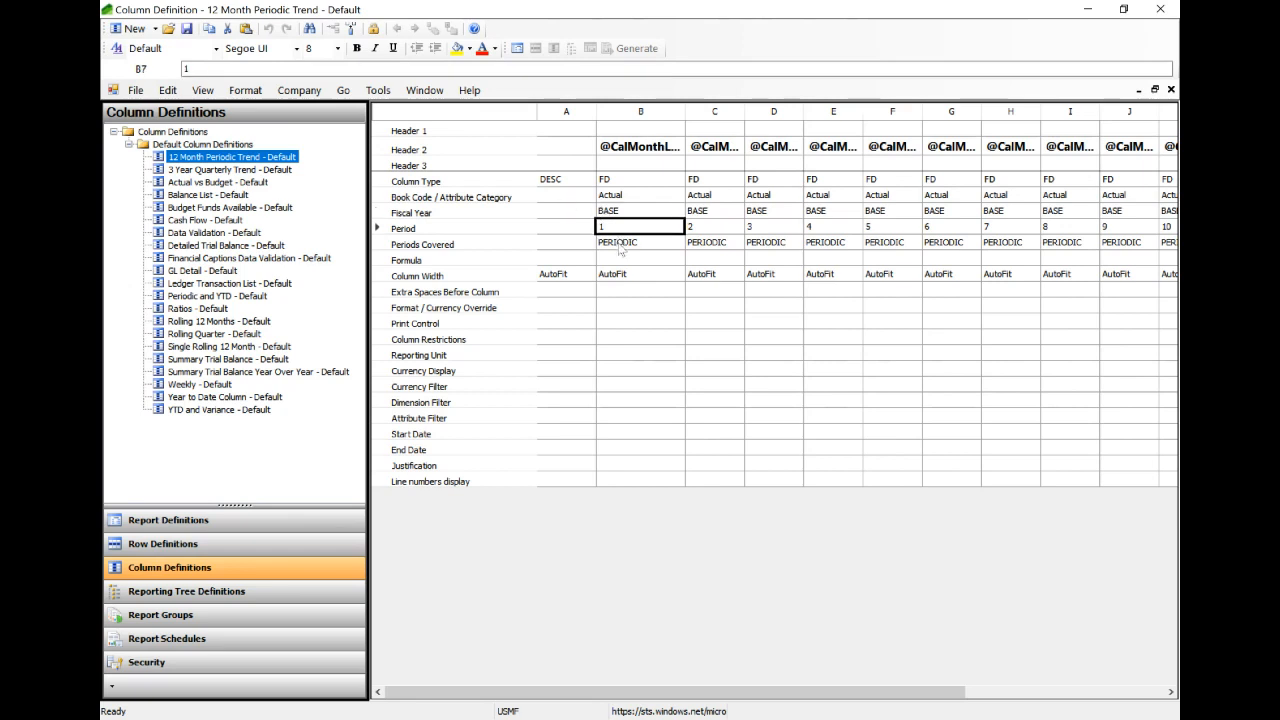
click(621, 250)
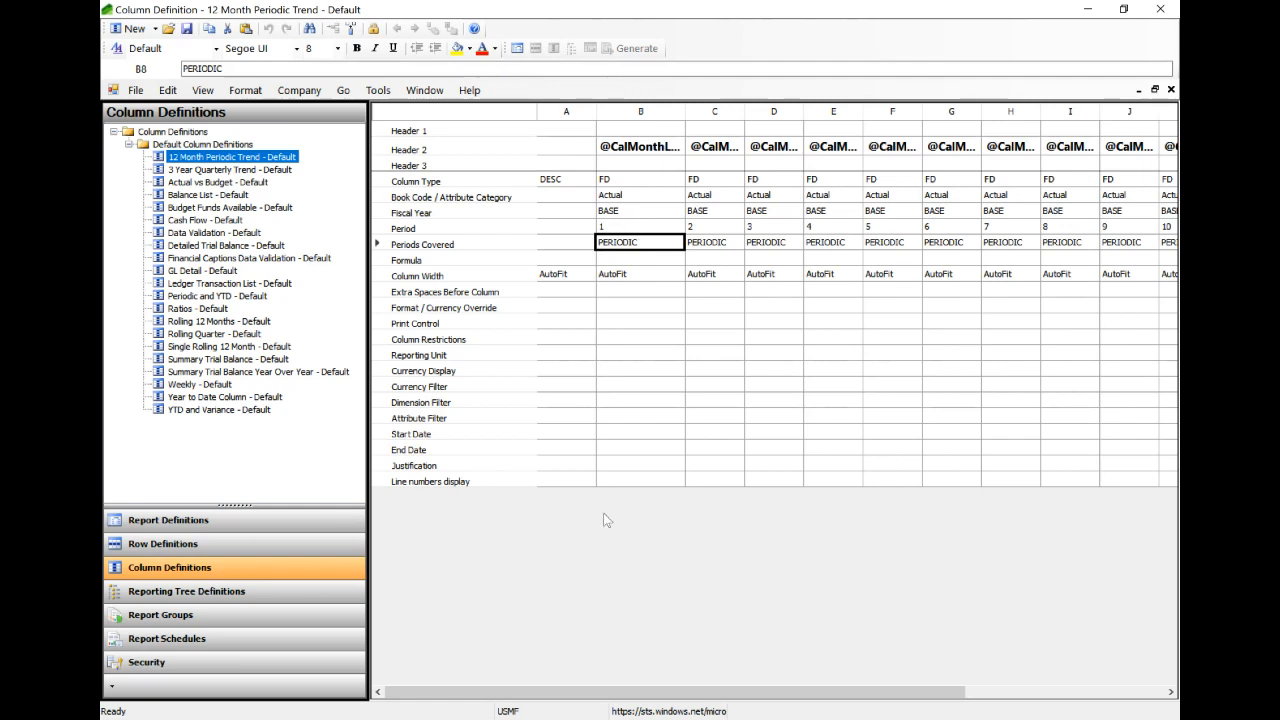
drag(777, 697, 977, 690)
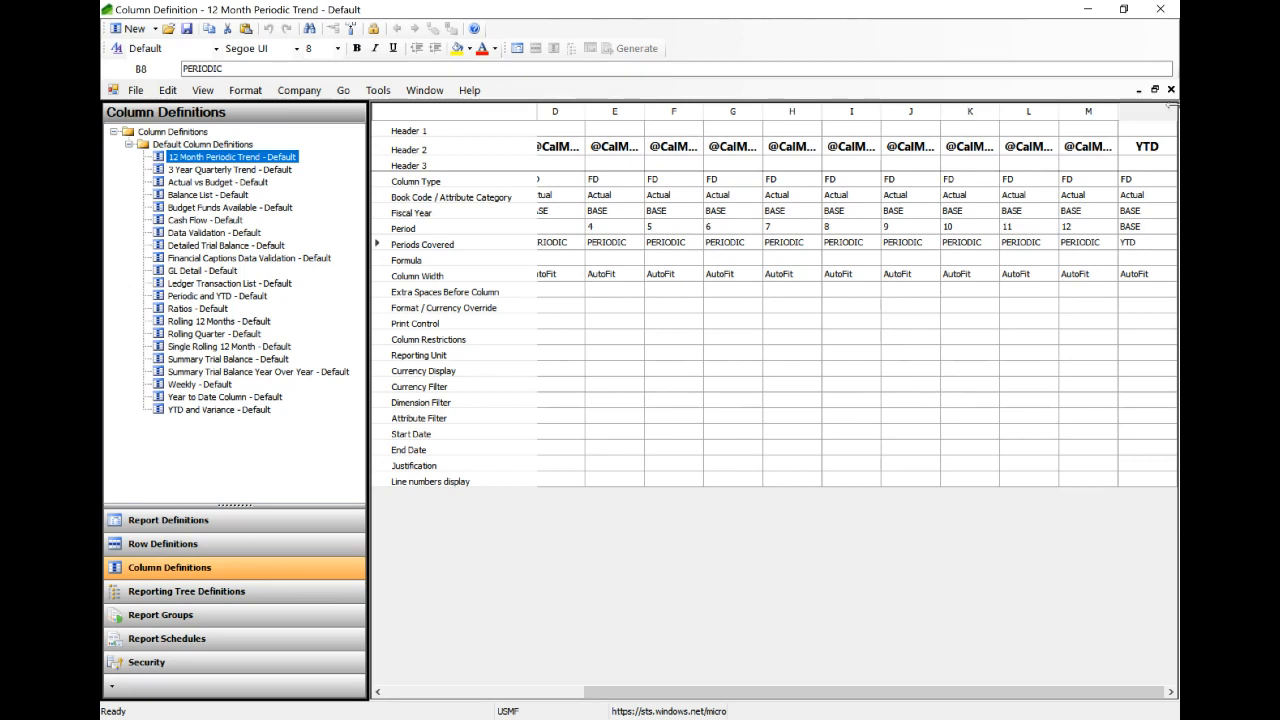
click(1171, 89)
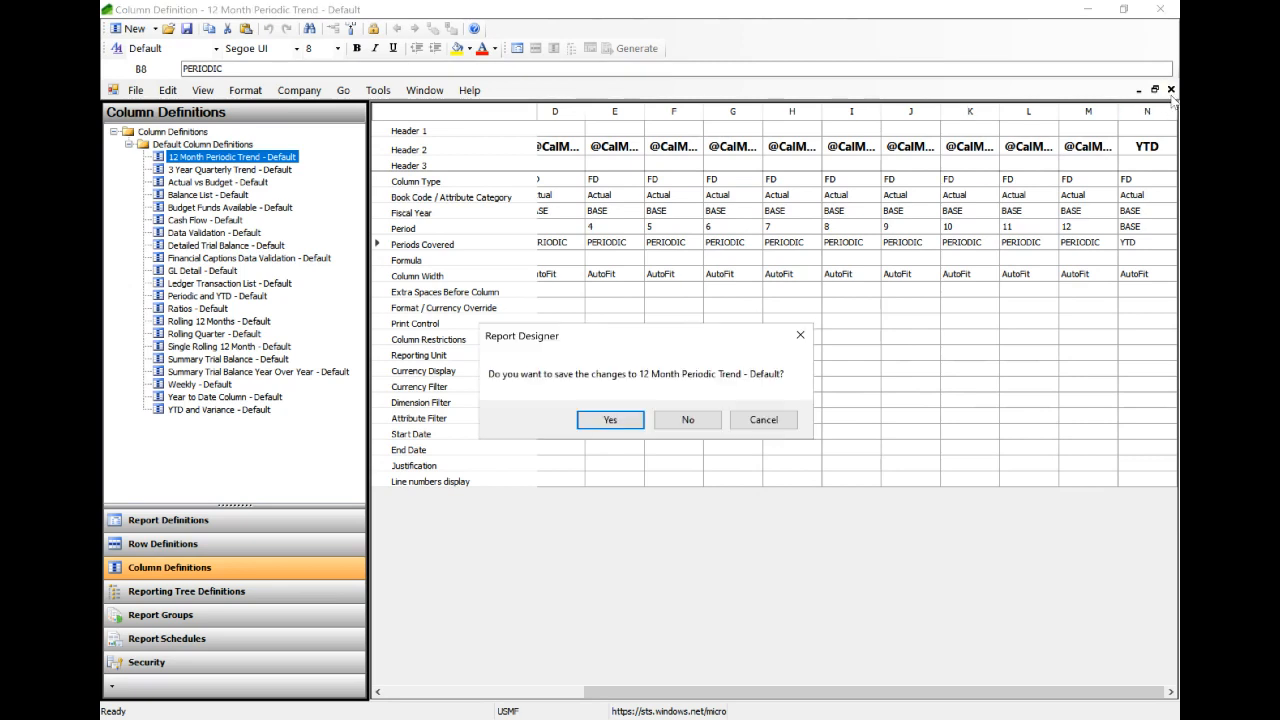
click(688, 420)
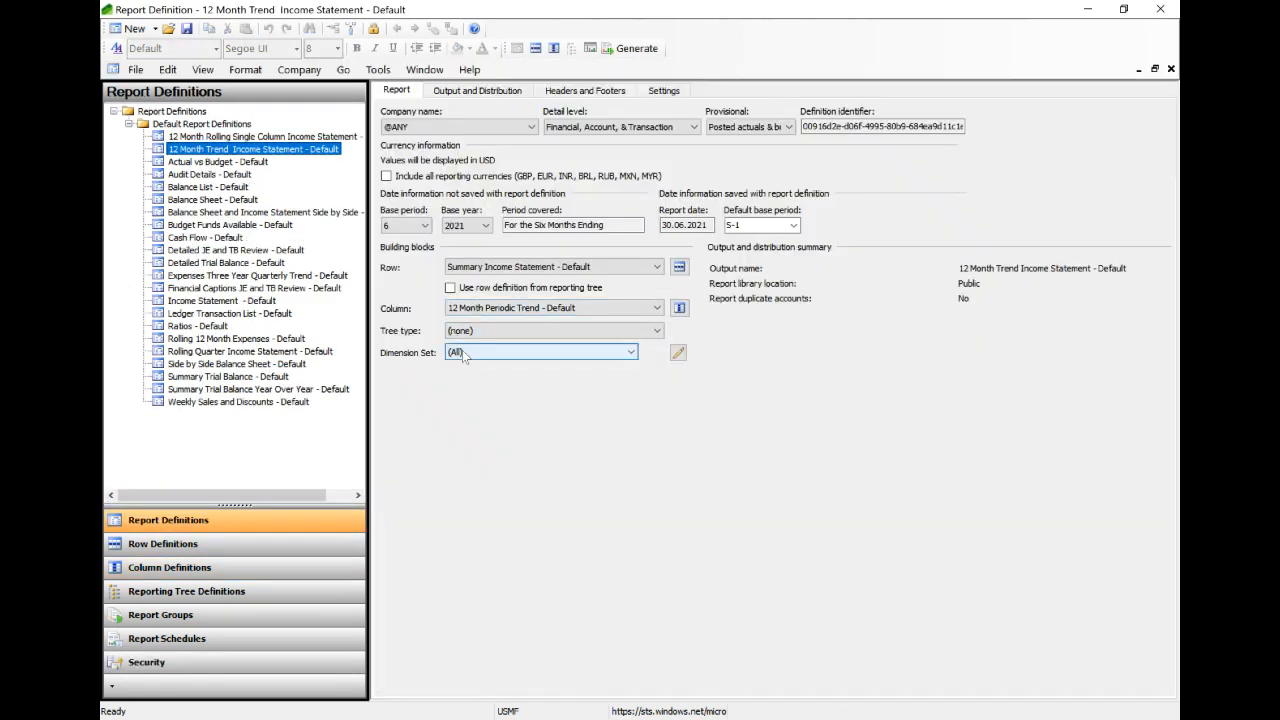
Step: View the Contoso Holdings organization hierarchy effective 01.01.2008 and the Default Tree Definitions folder, and close the reporting tree
click(190, 591)
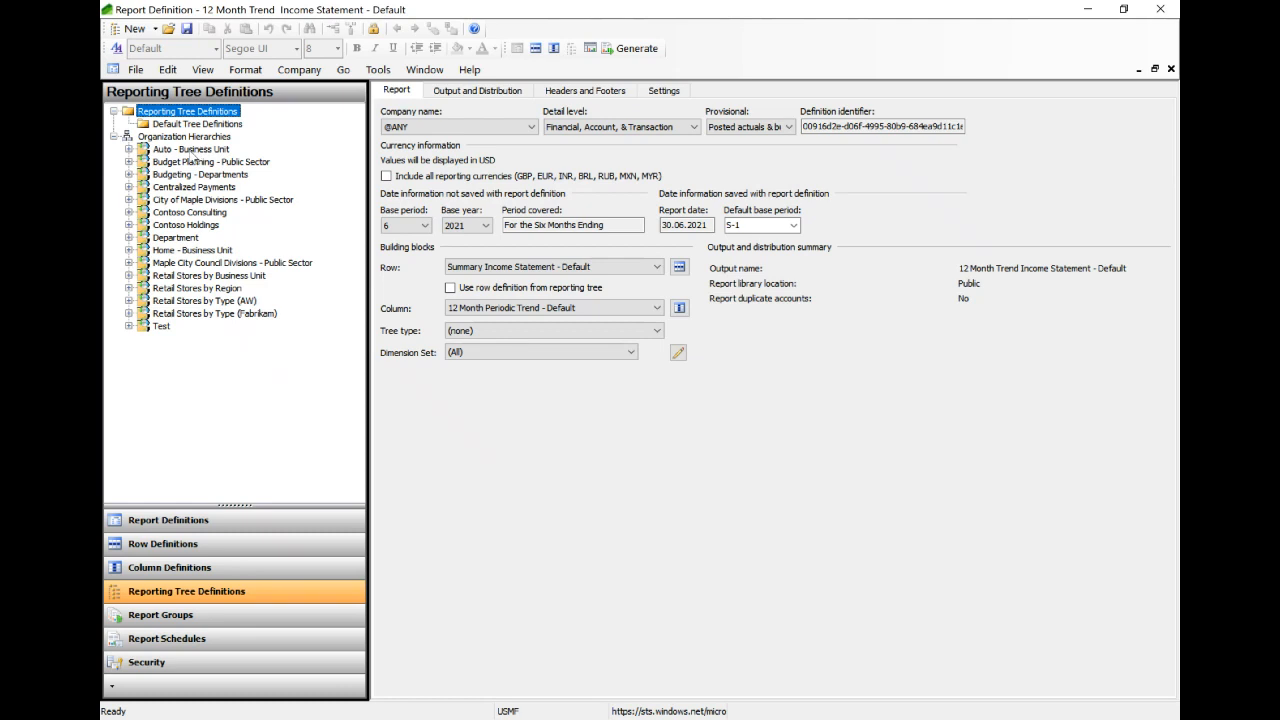
double_click(167, 225)
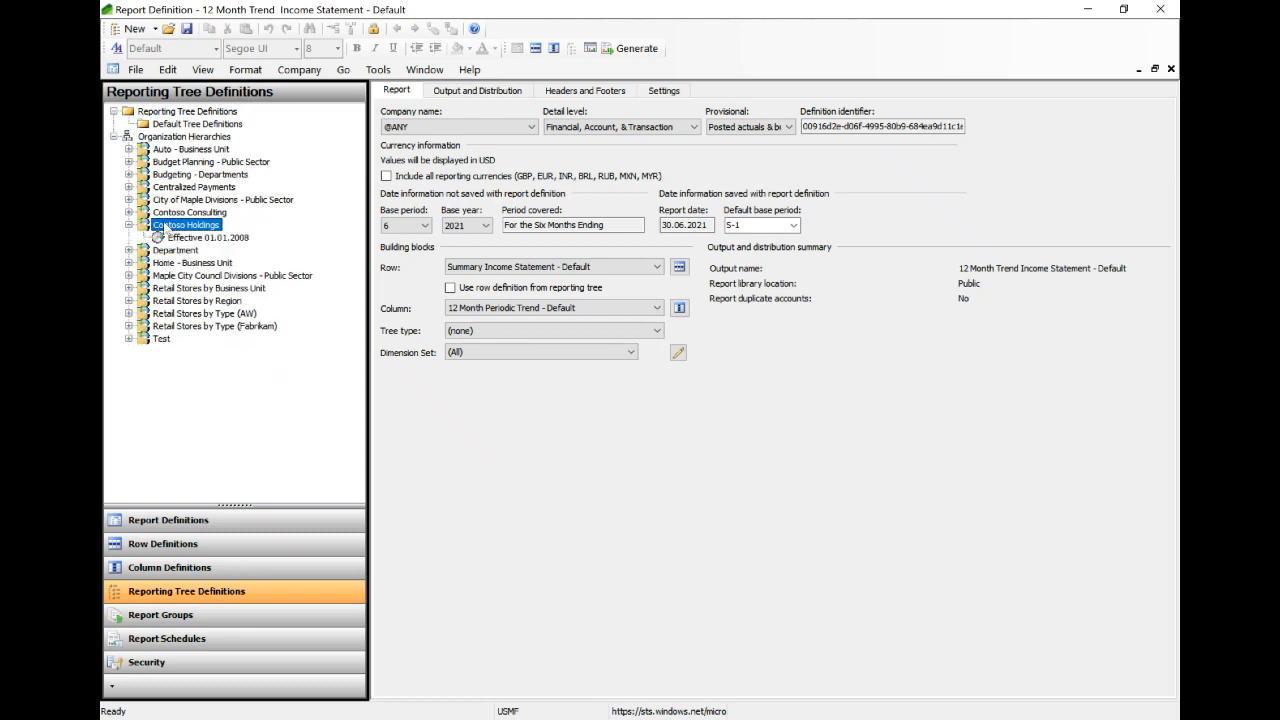
click(168, 239)
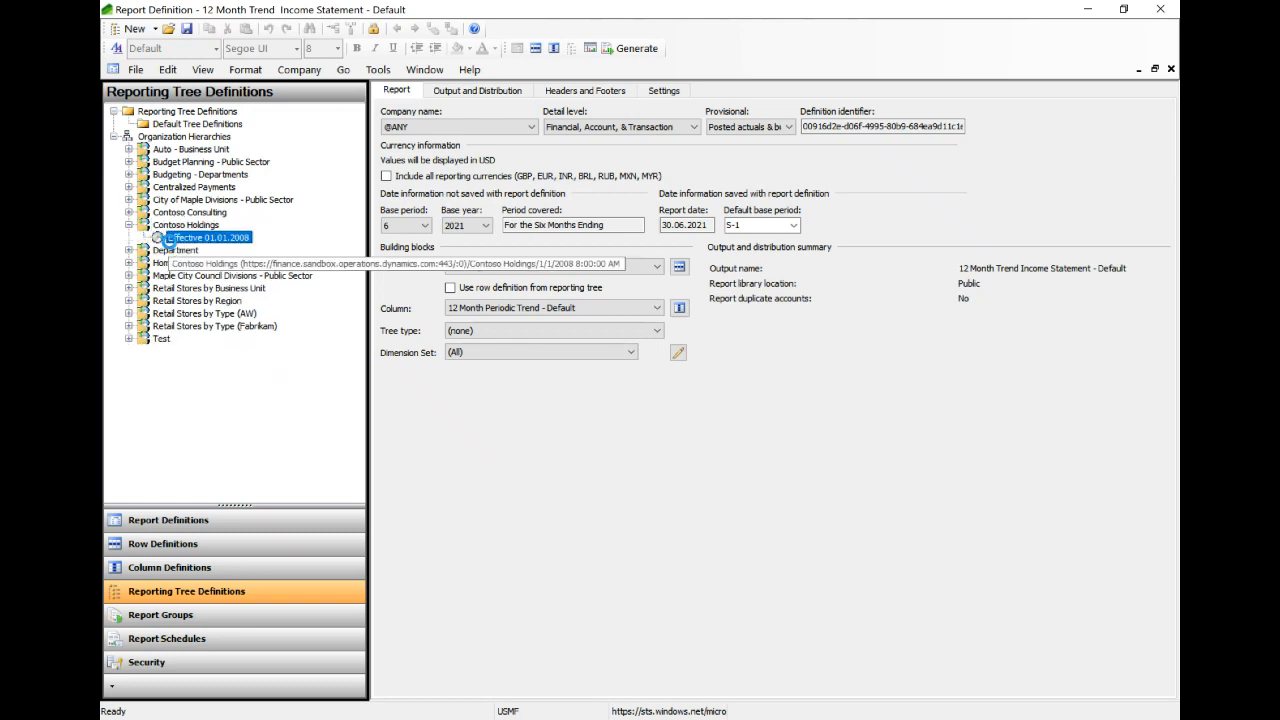
double_click(167, 238)
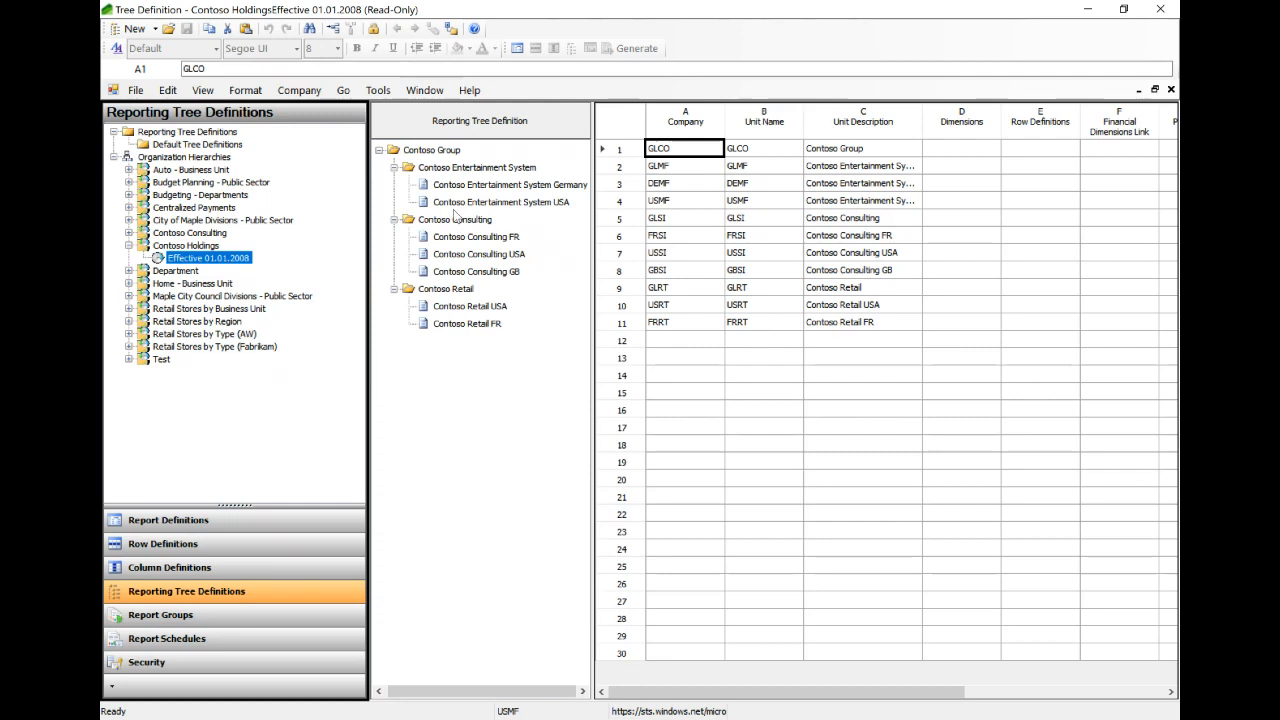
click(203, 133)
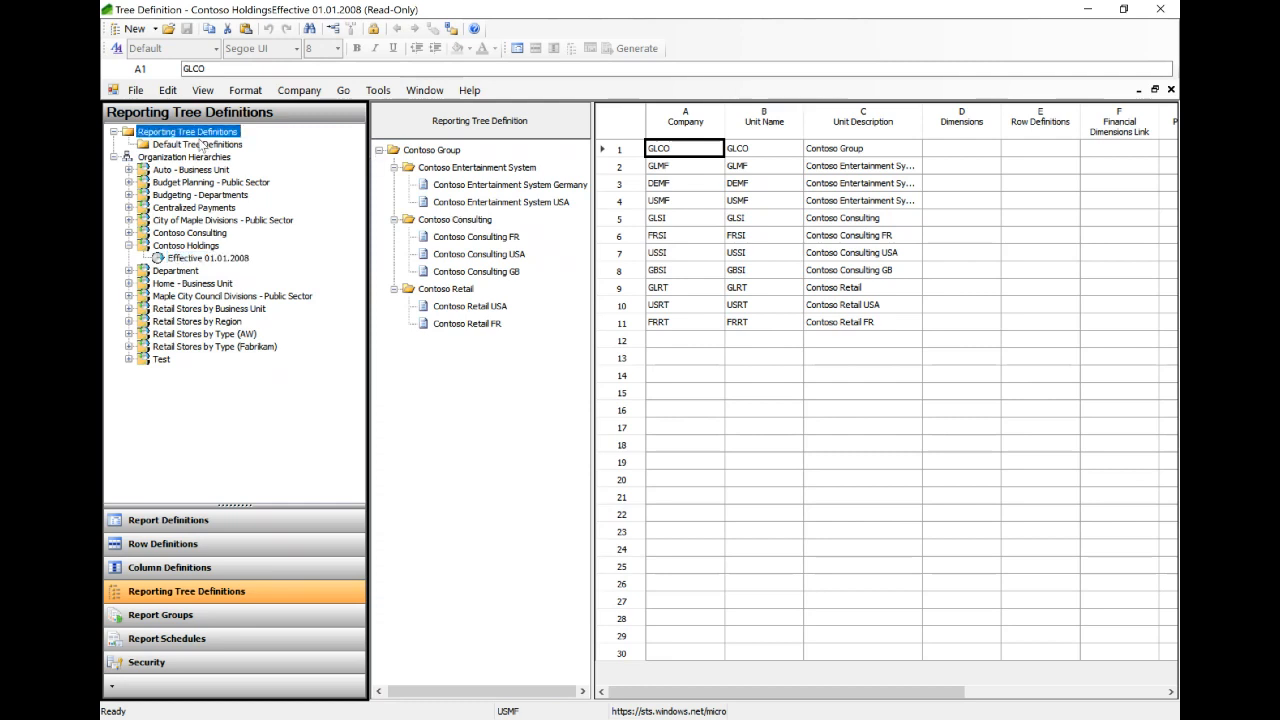
click(201, 146)
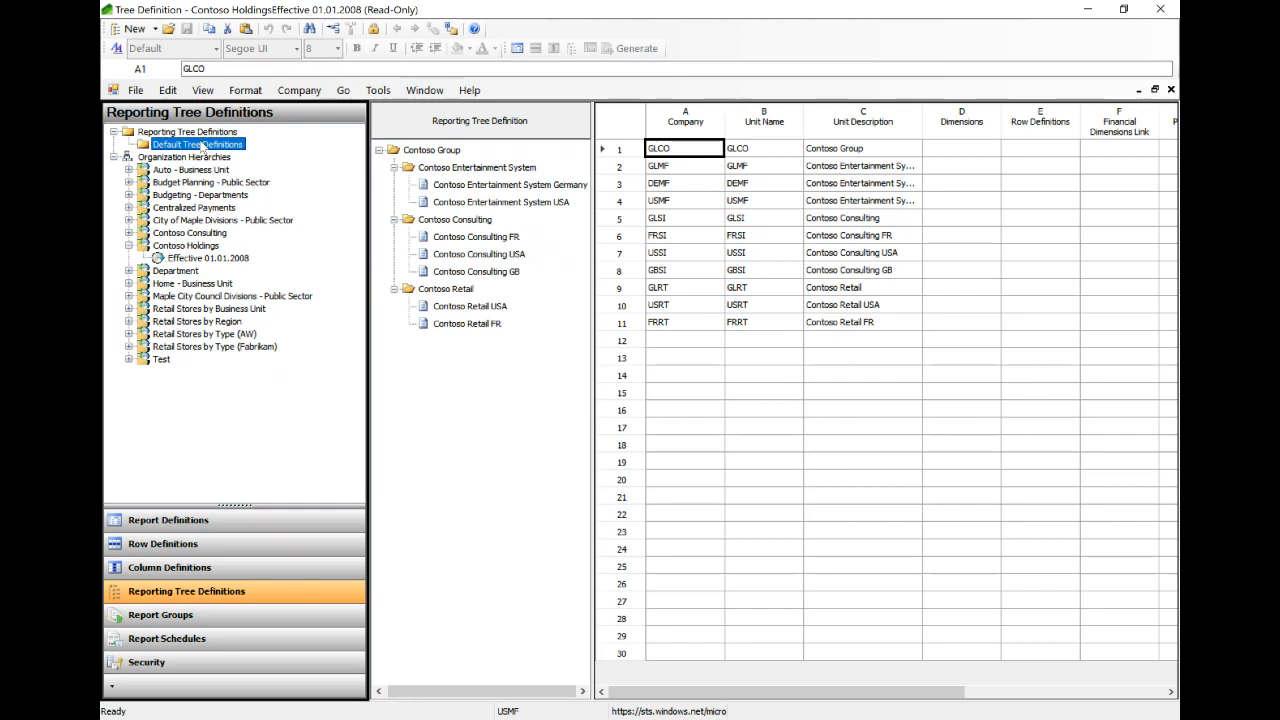
click(1160, 9)
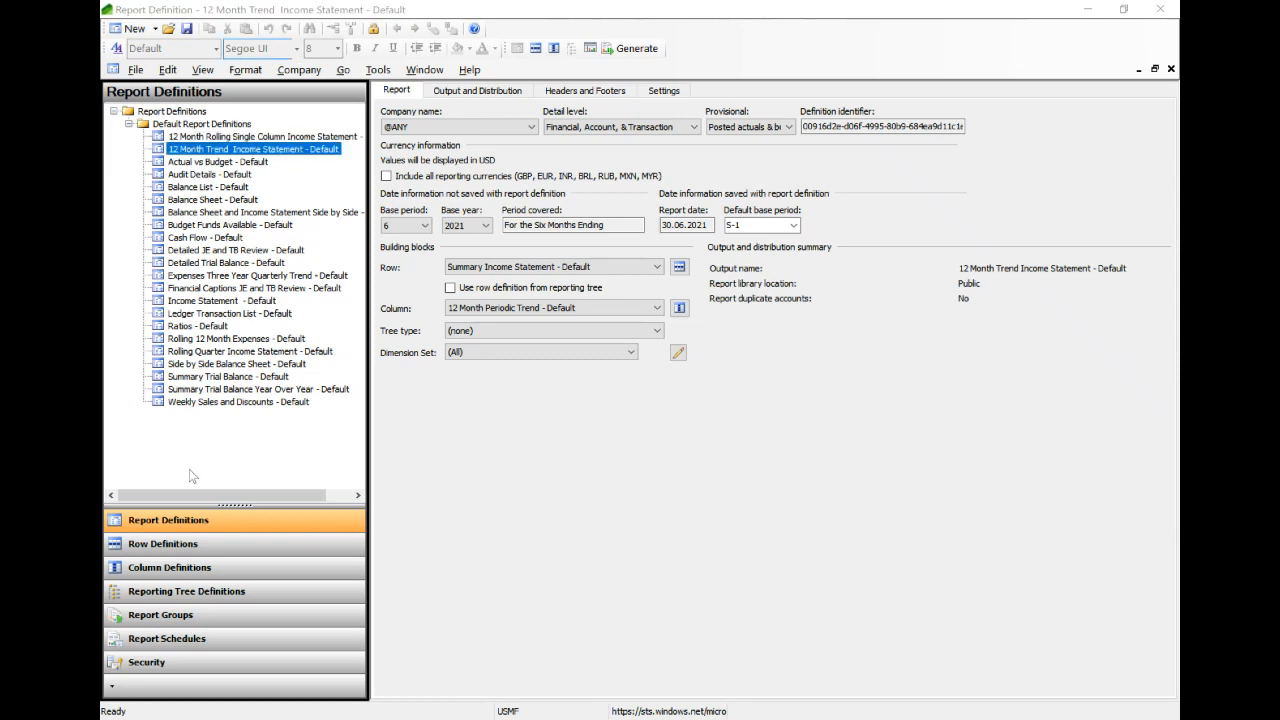
key(alt+Tab)
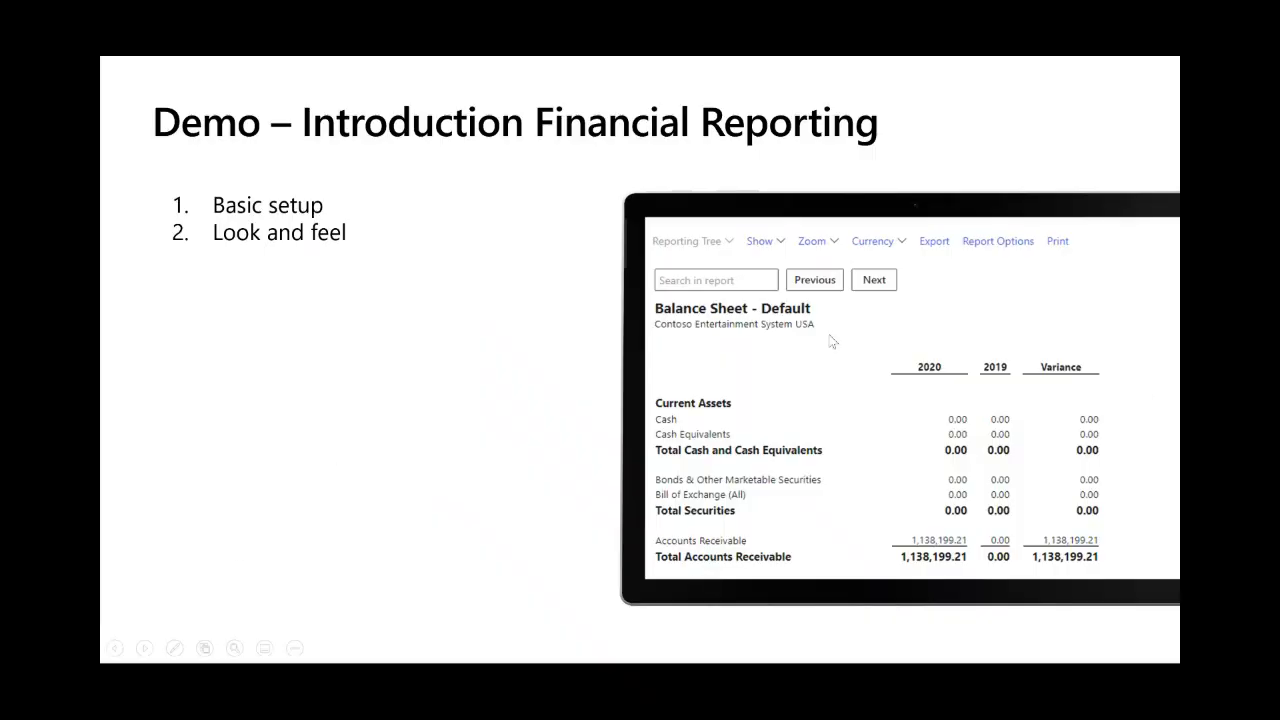
click(492, 321)
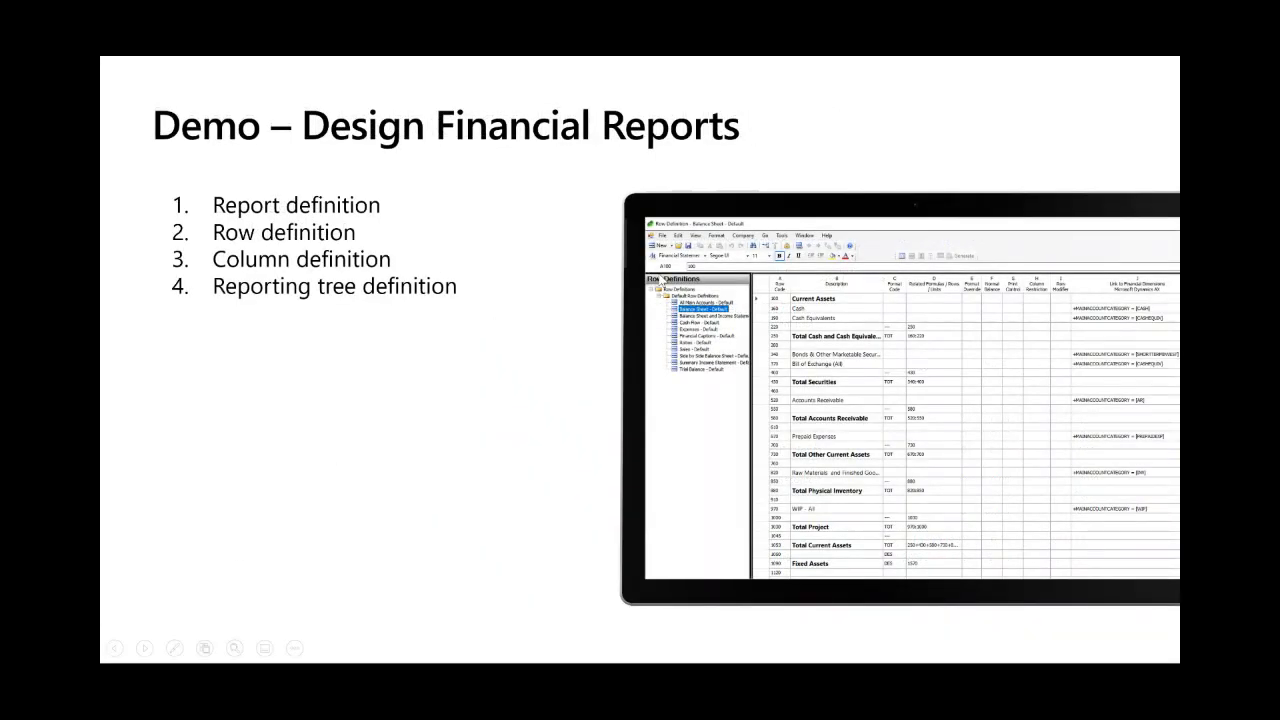
click(524, 263)
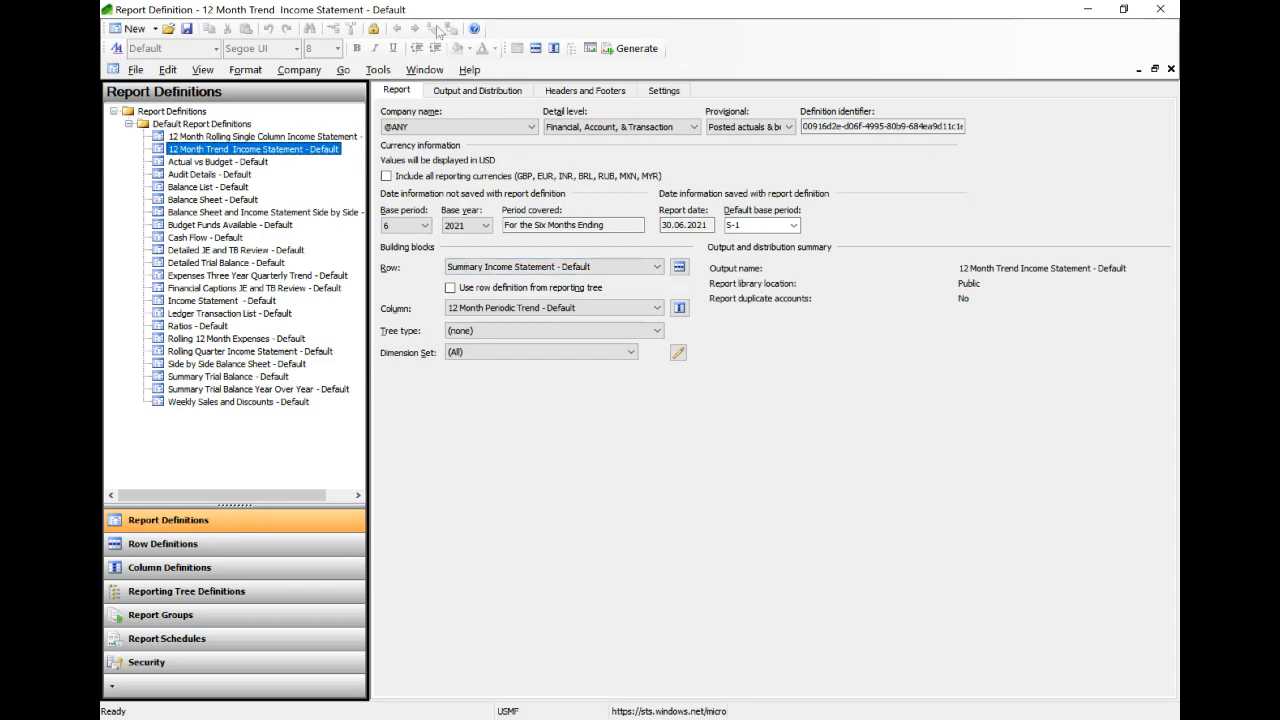
Step: Generate the 12 Month Trend Income Statement report and select its entry in the report queue to see its processing details
click(630, 45)
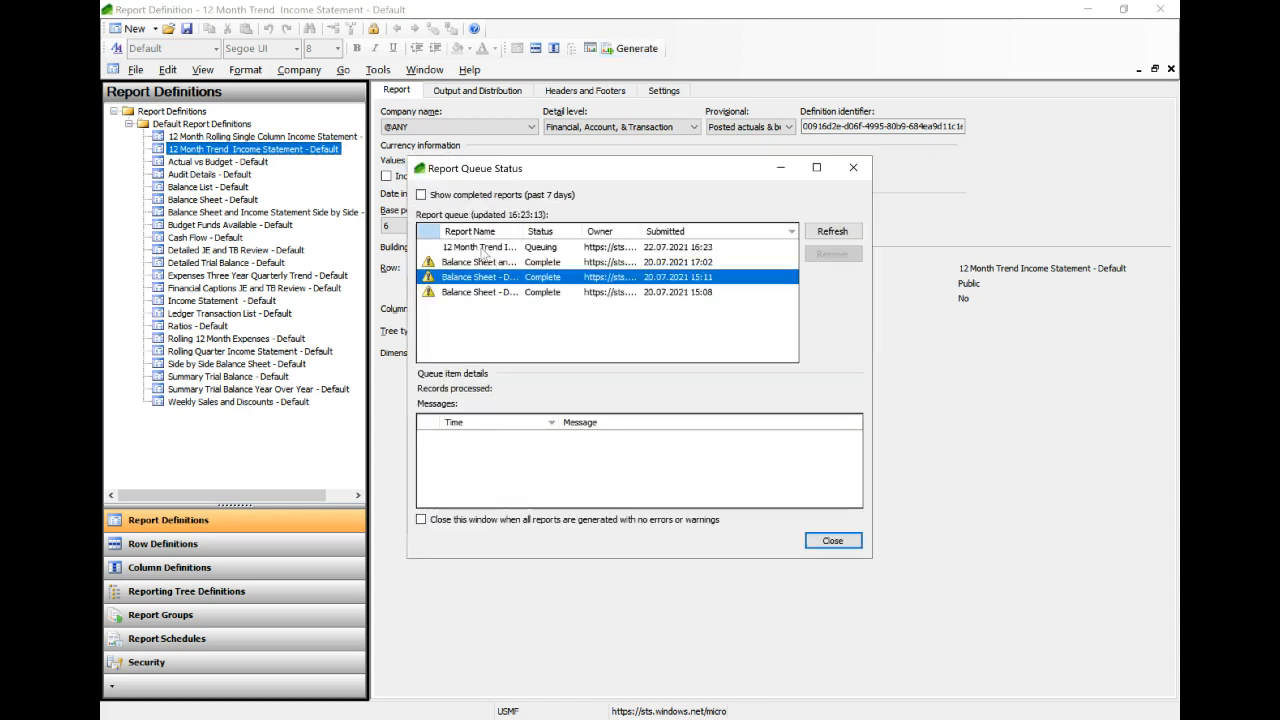
click(483, 249)
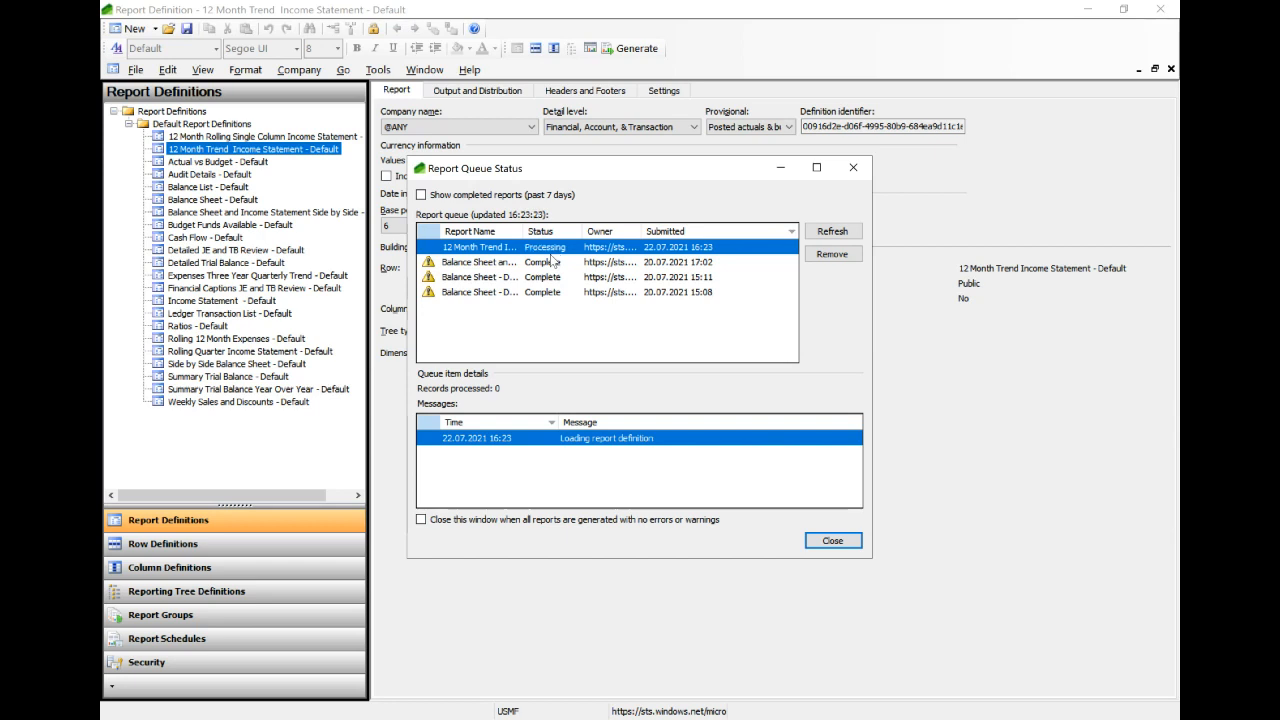
Step: Check the 12 Month Trend Income Statement entry in the report queue and close the queue status
click(549, 250)
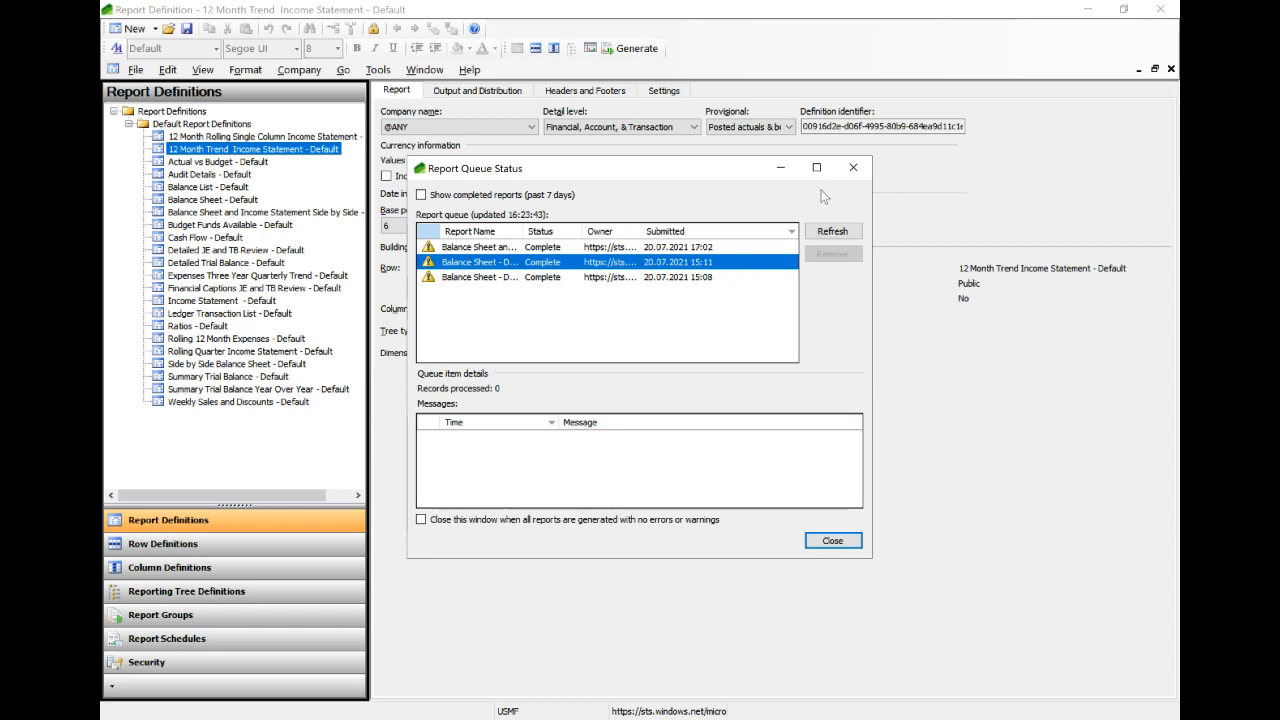
click(856, 170)
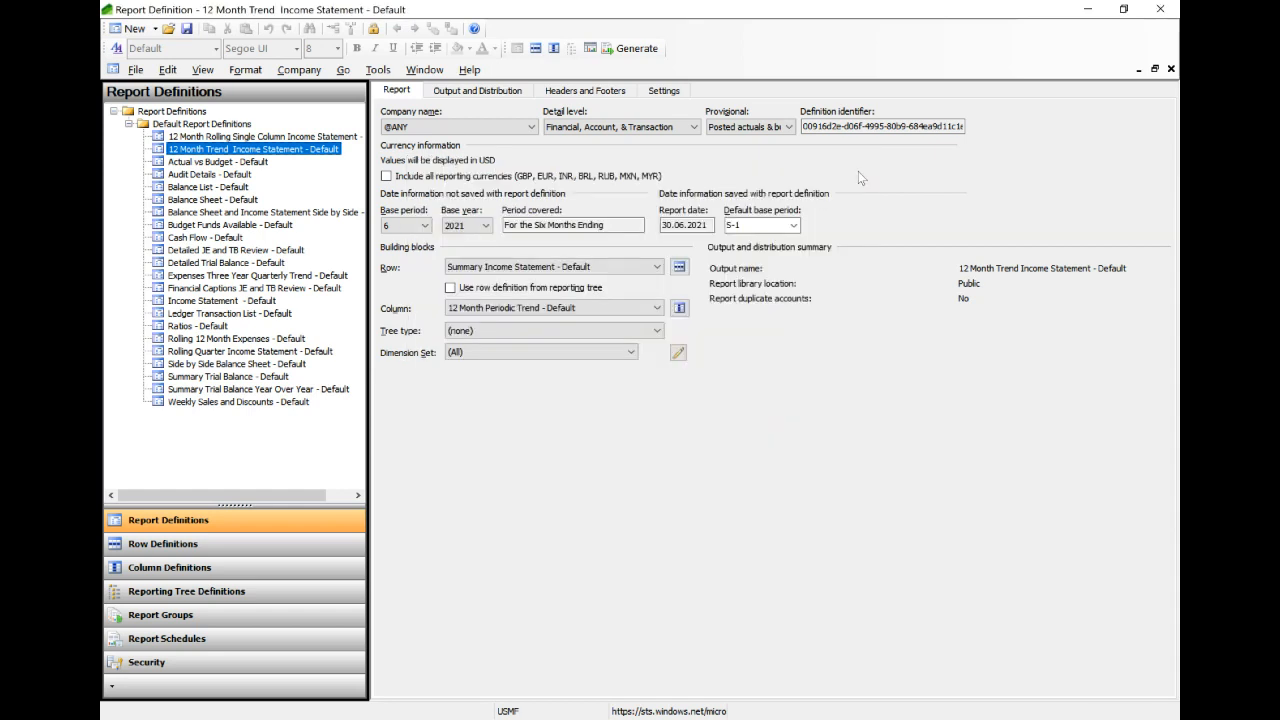
click(592, 56)
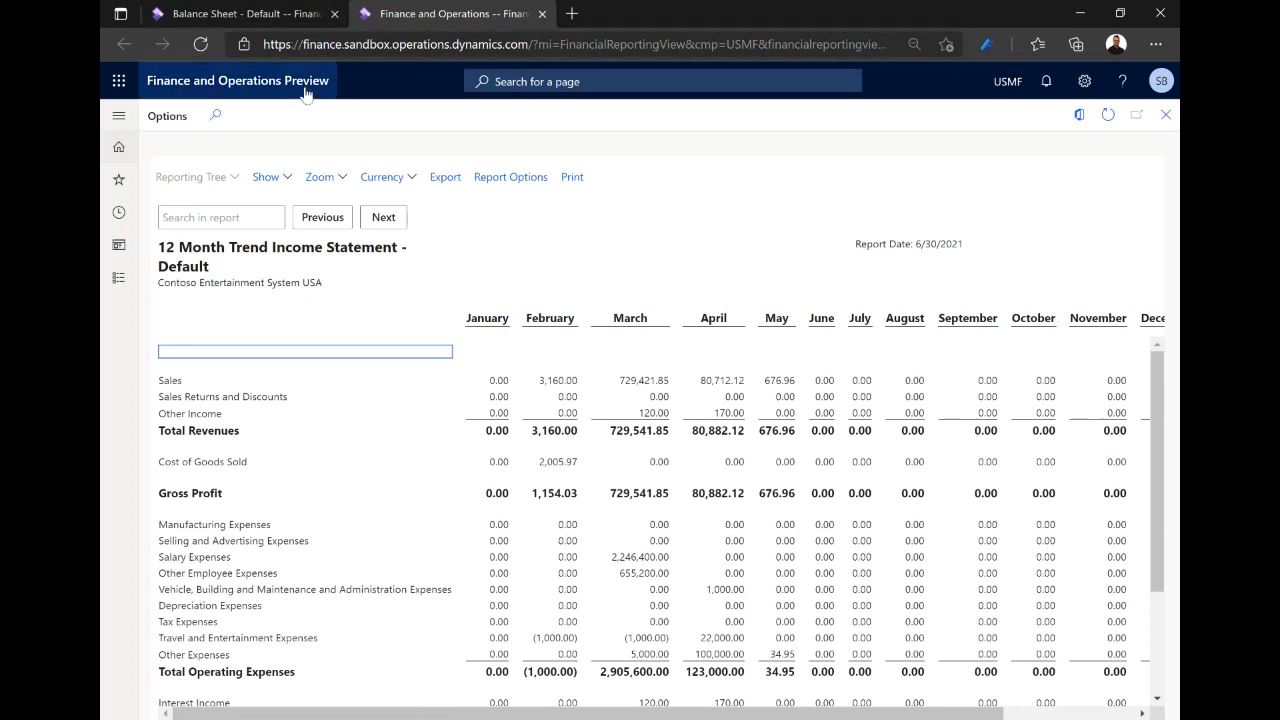
Step: In the Finance and Operations financial reports list, view the generated versions of 12 Month Trend Income Statement - Default
click(290, 21)
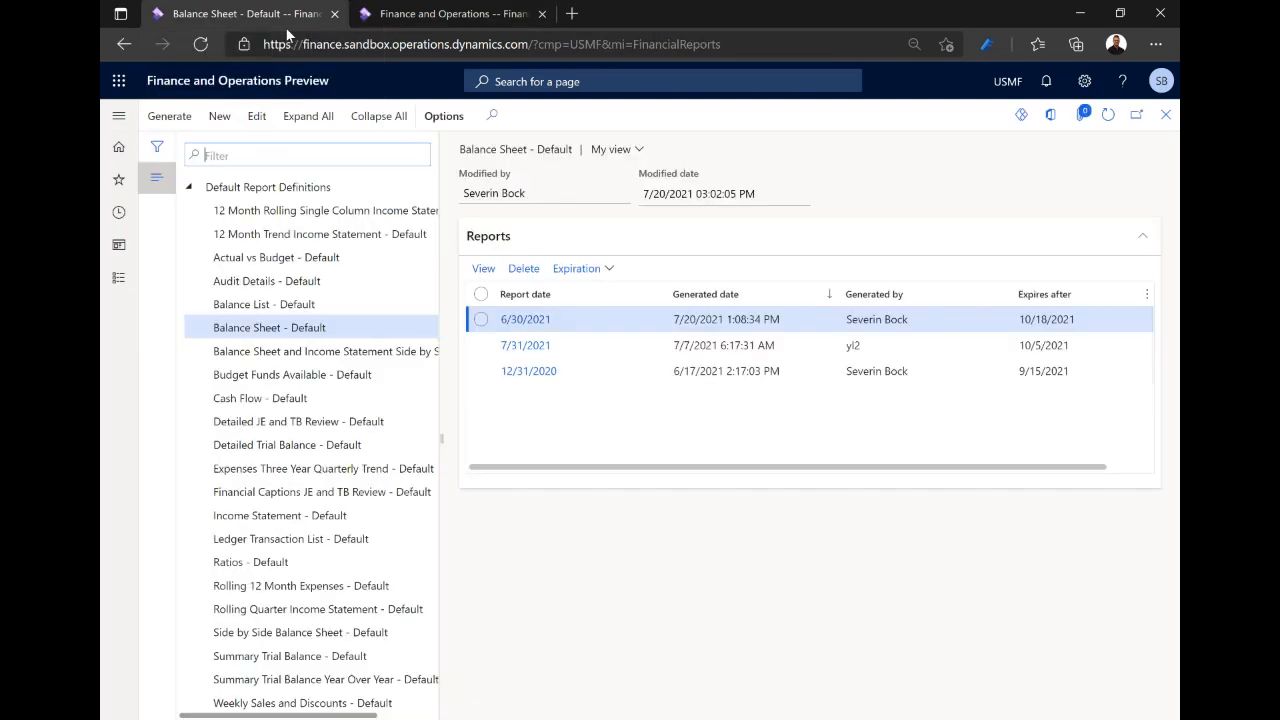
click(278, 234)
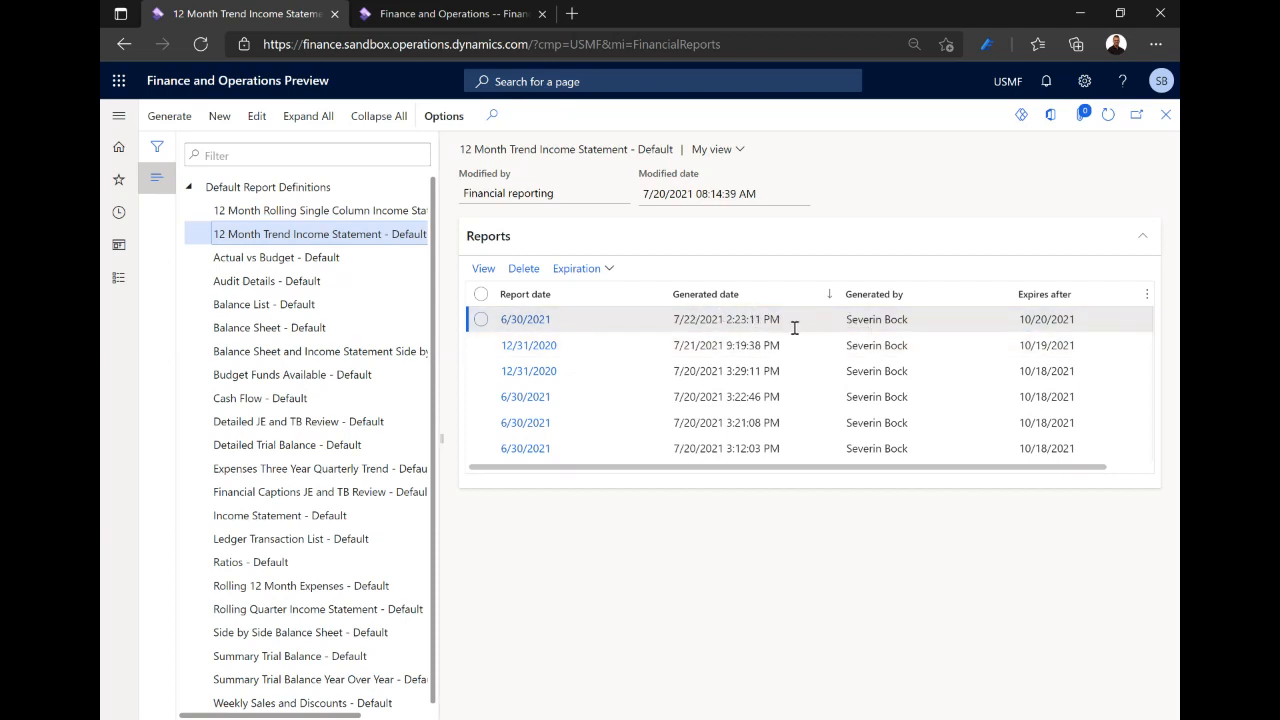
click(720, 316)
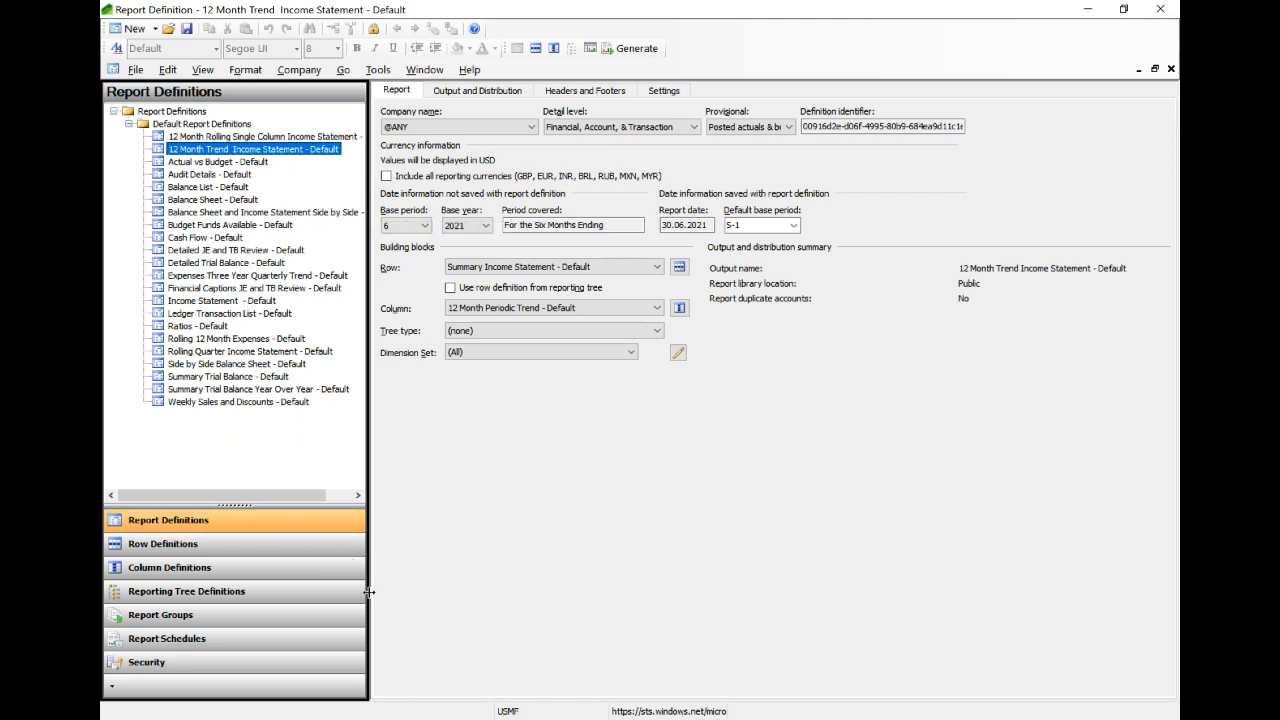
Step: Start a new report schedule in Report Designer and try the report group schedule type, returning to individual report
click(224, 638)
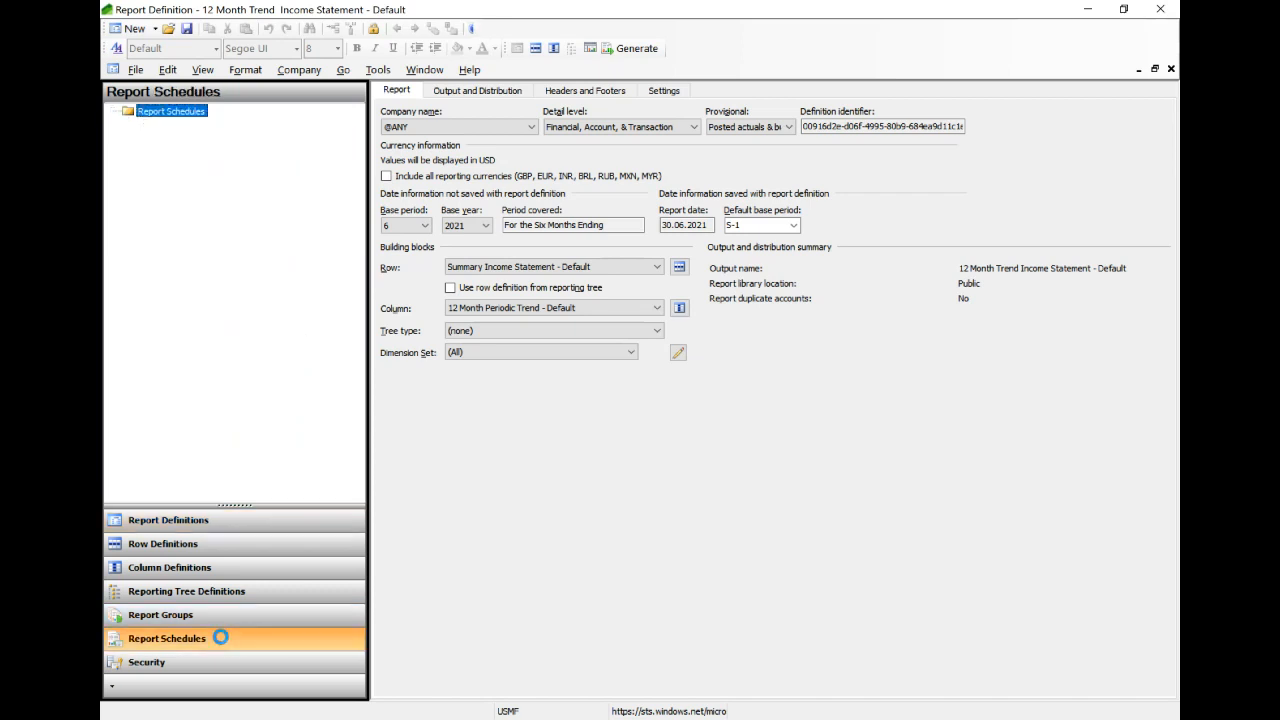
right_click(166, 116)
click(139, 137)
click(134, 29)
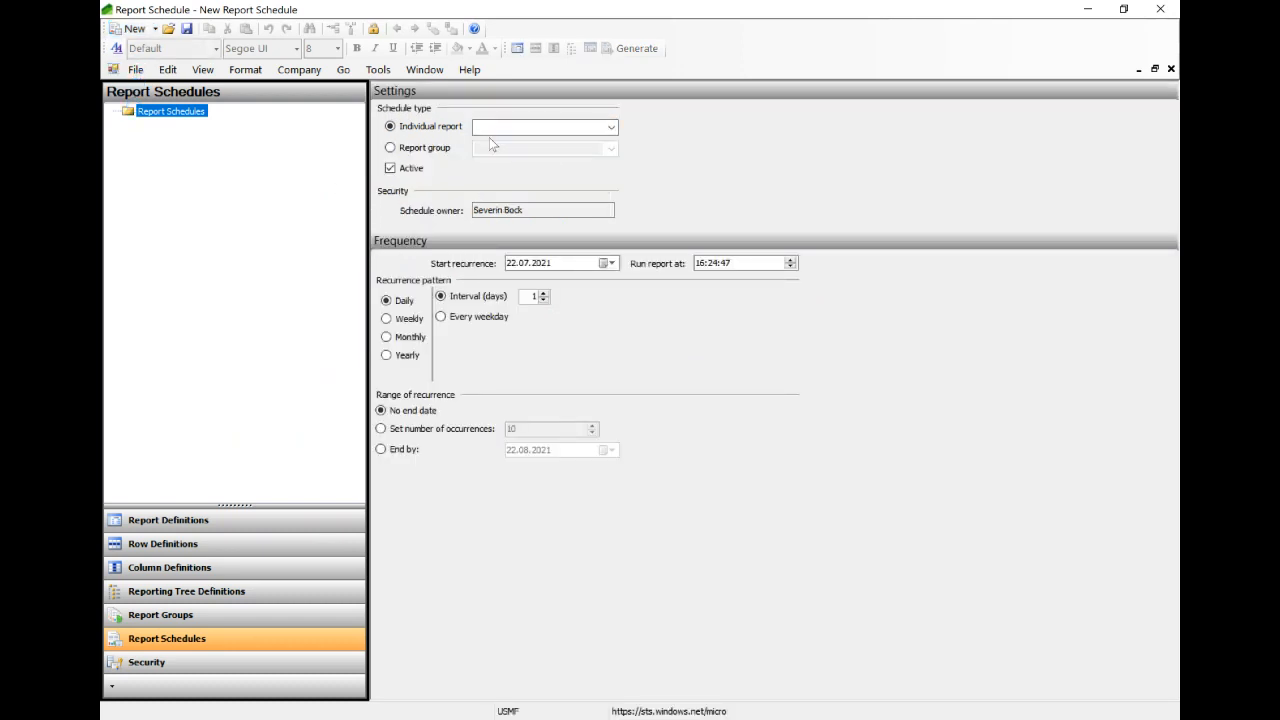
click(440, 148)
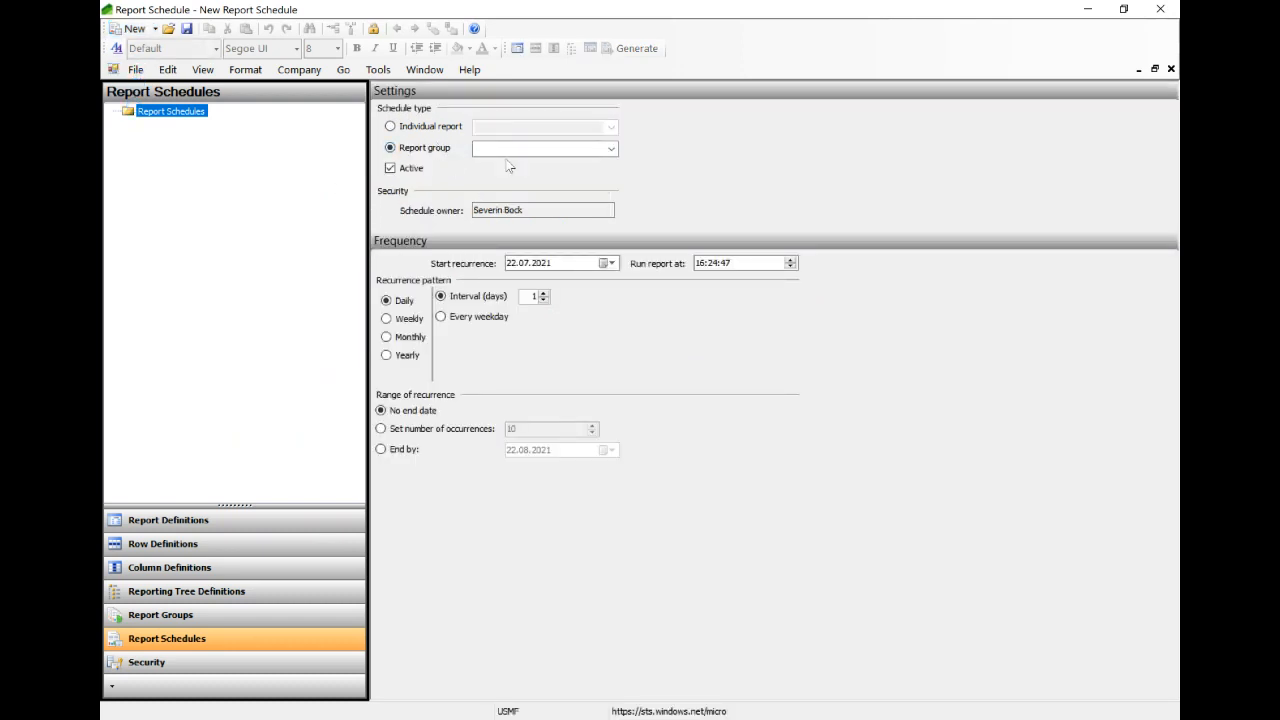
click(440, 126)
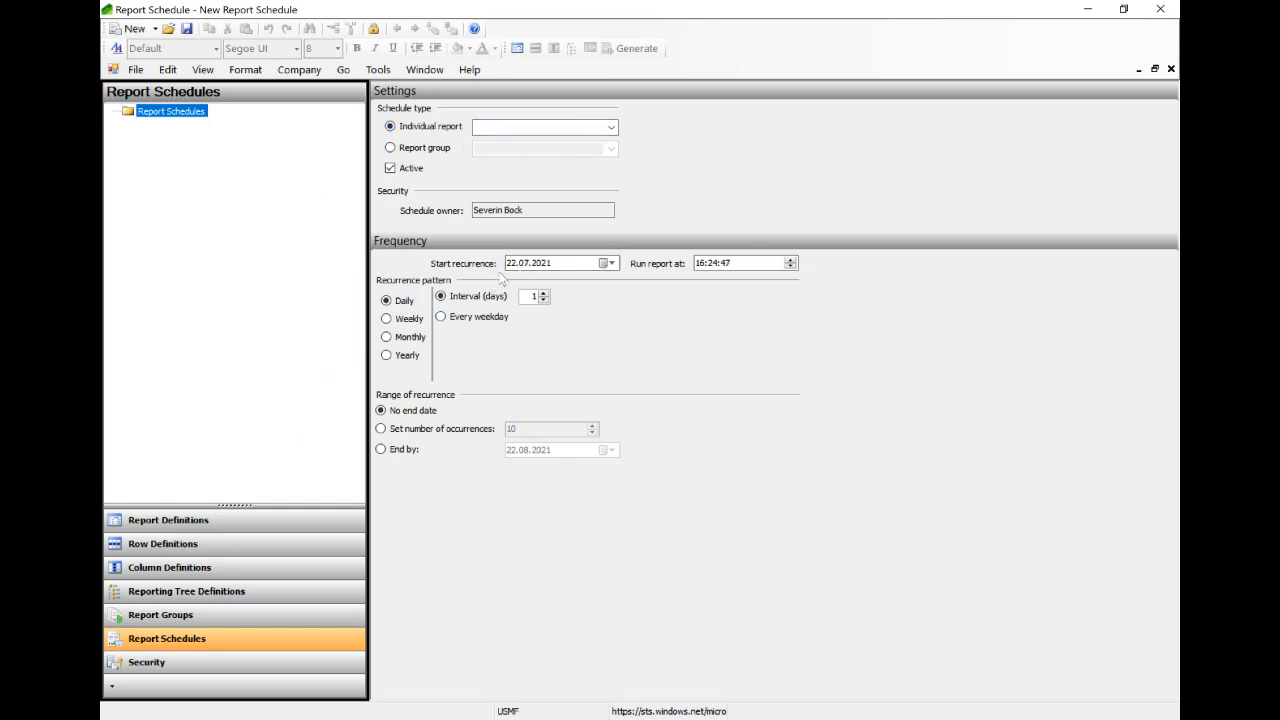
Step: Set the schedule's recurrence to monthly on a relative day, choosing the fourth weekday
click(408, 319)
click(410, 344)
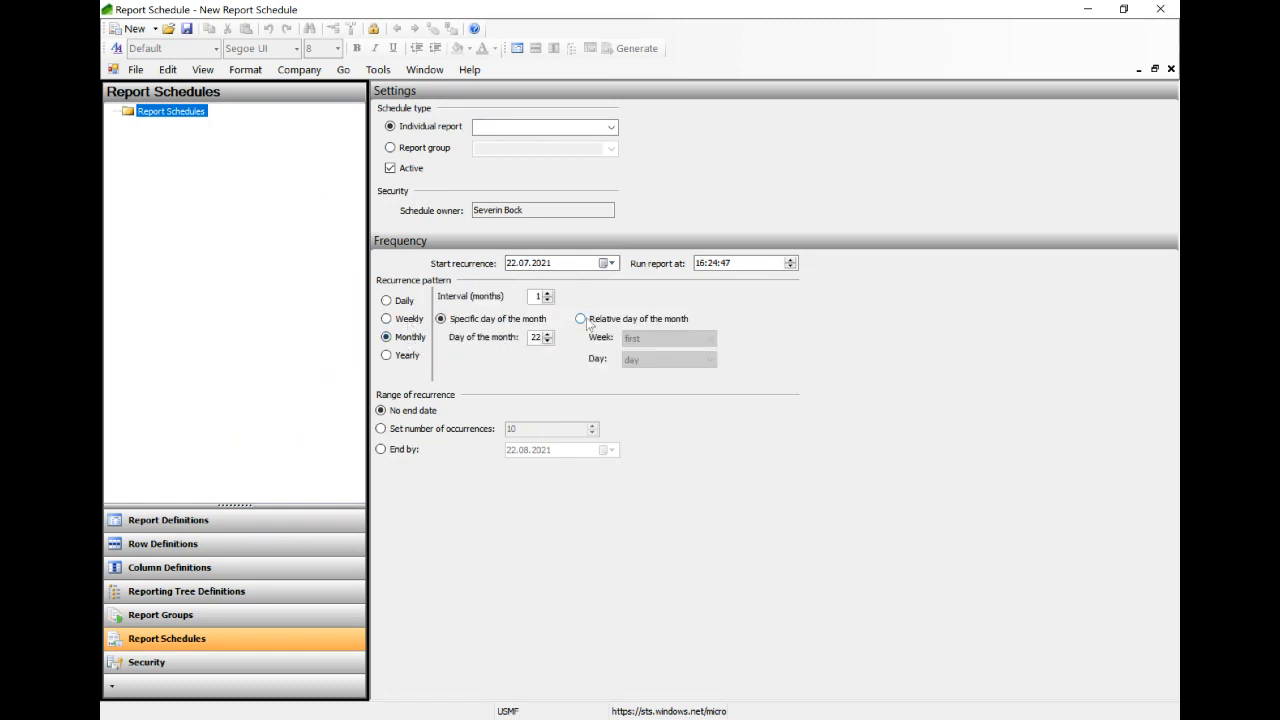
click(580, 319)
click(668, 338)
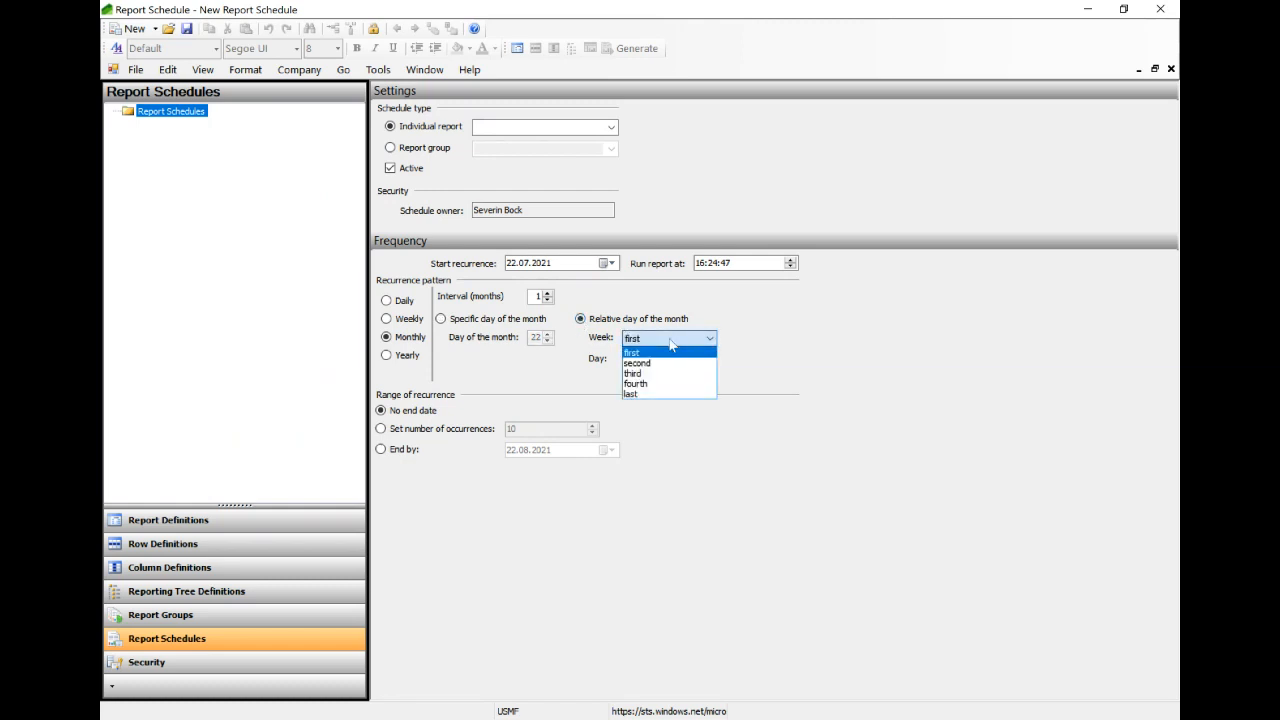
click(670, 383)
click(668, 359)
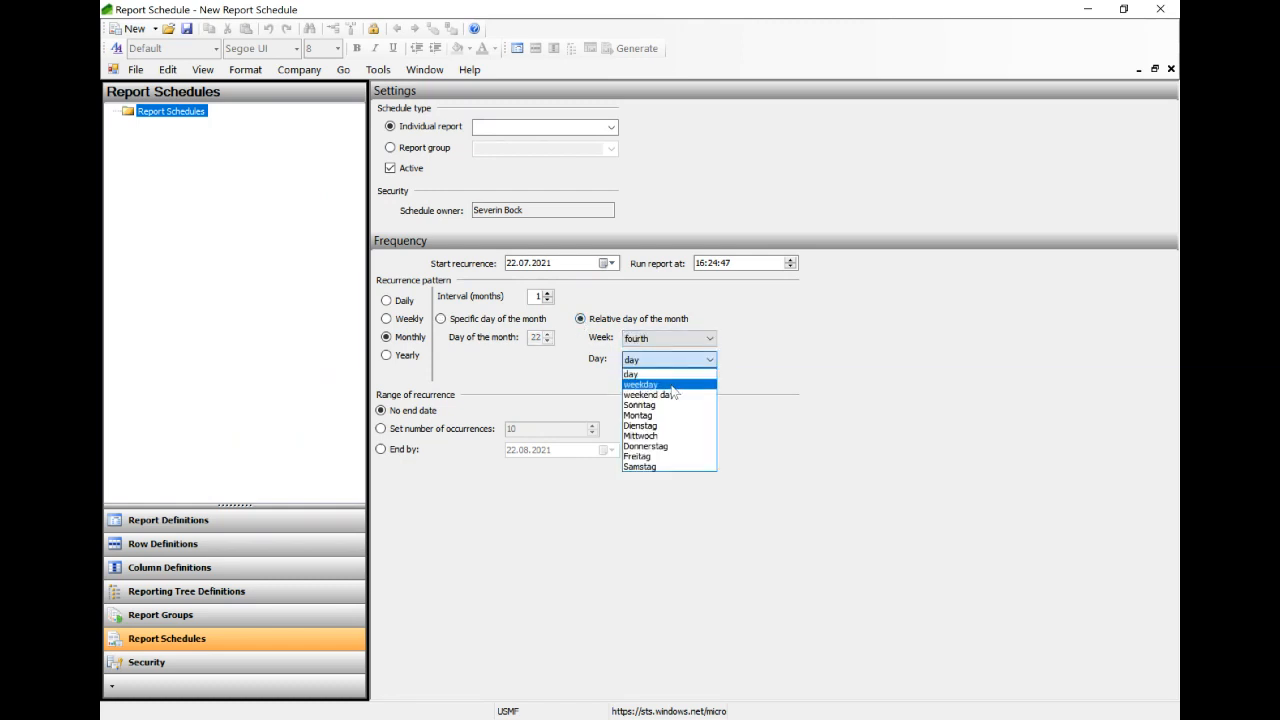
click(672, 386)
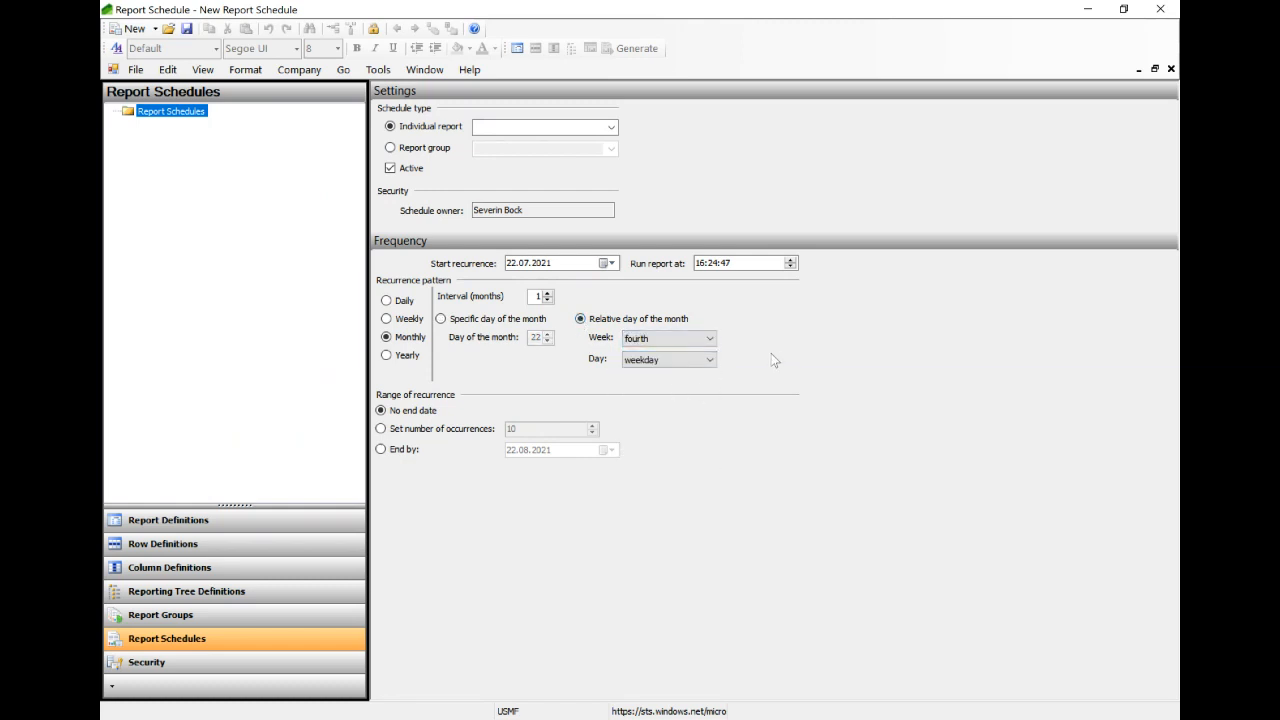
Step: Set the relative week to last with weekday as the day, and discard the new report schedule
click(668, 338)
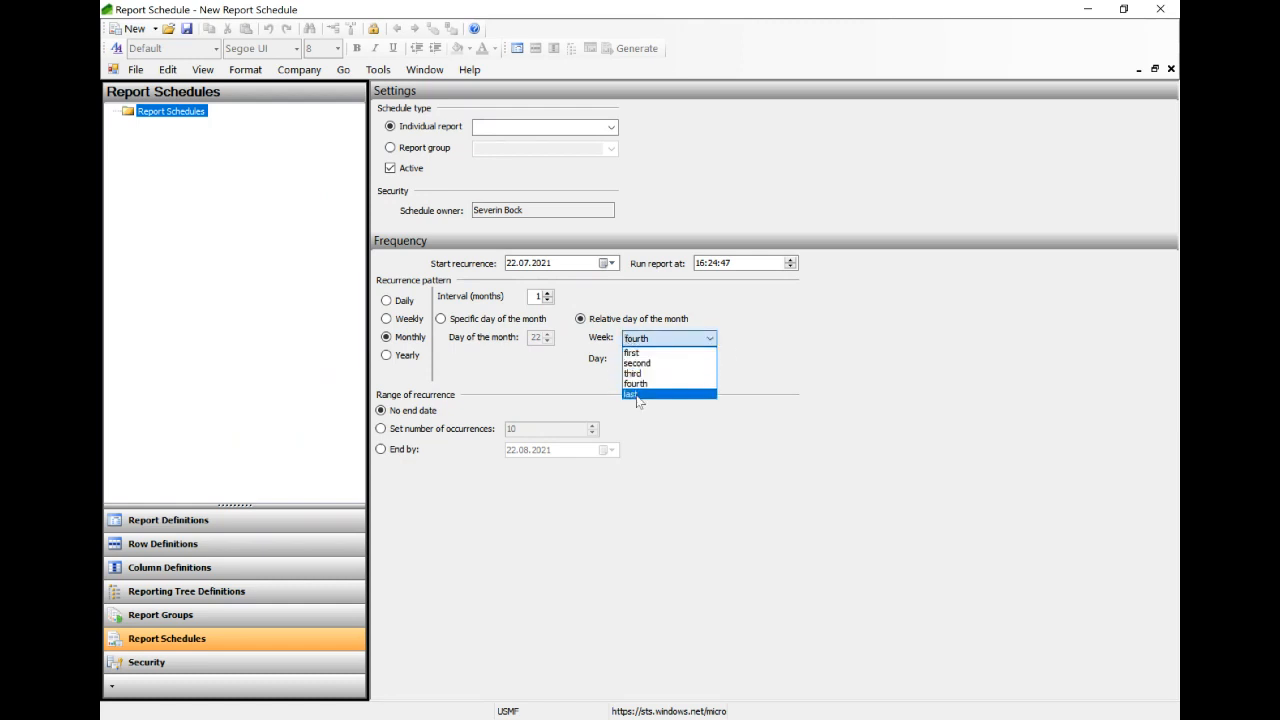
click(668, 391)
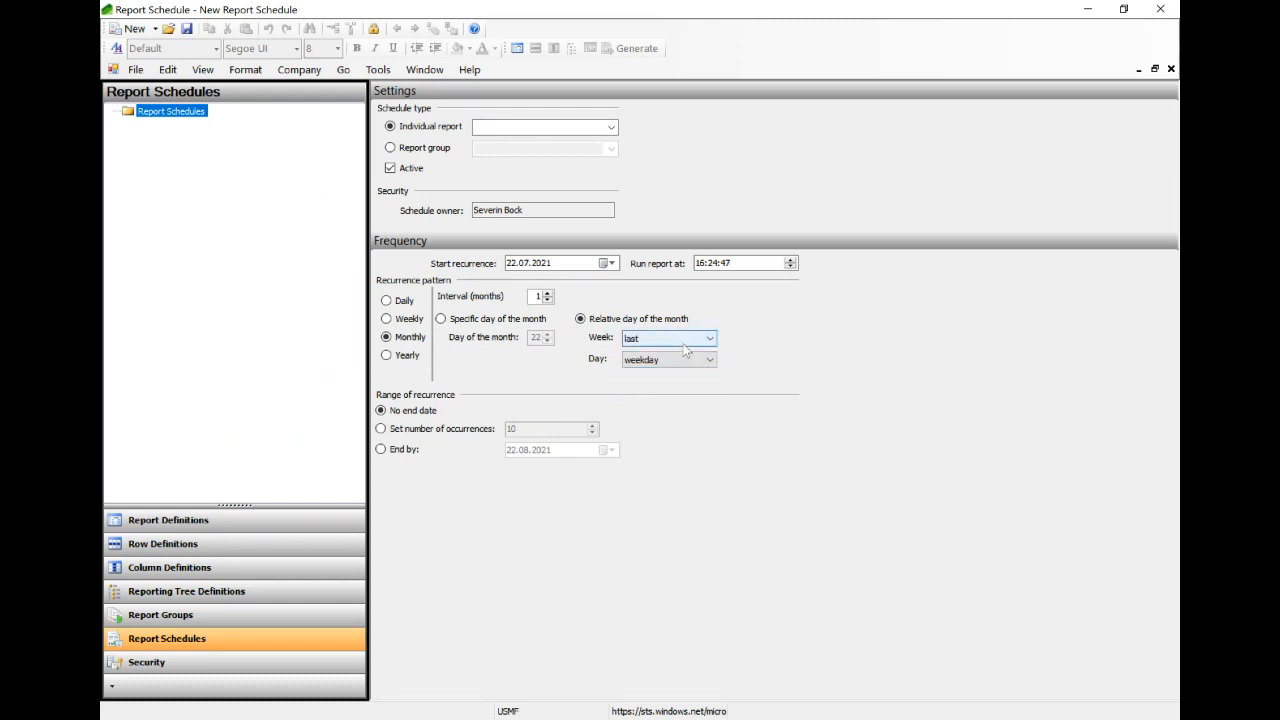
click(692, 360)
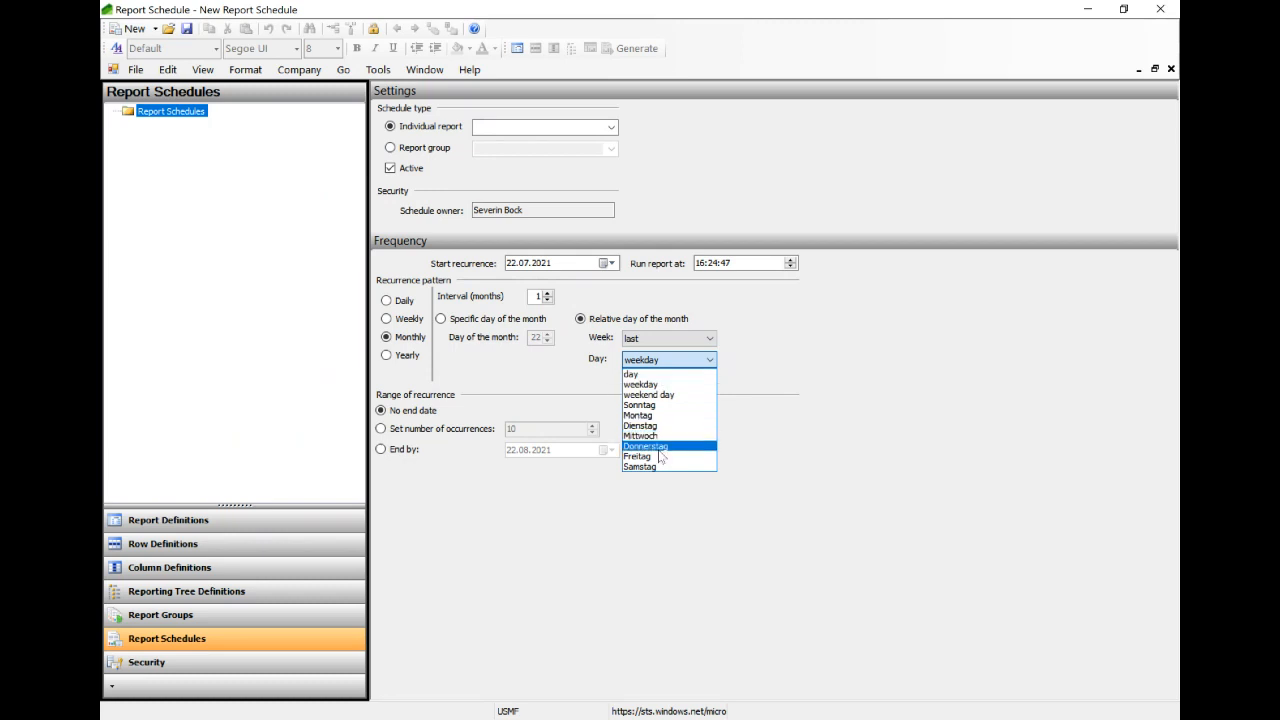
click(688, 362)
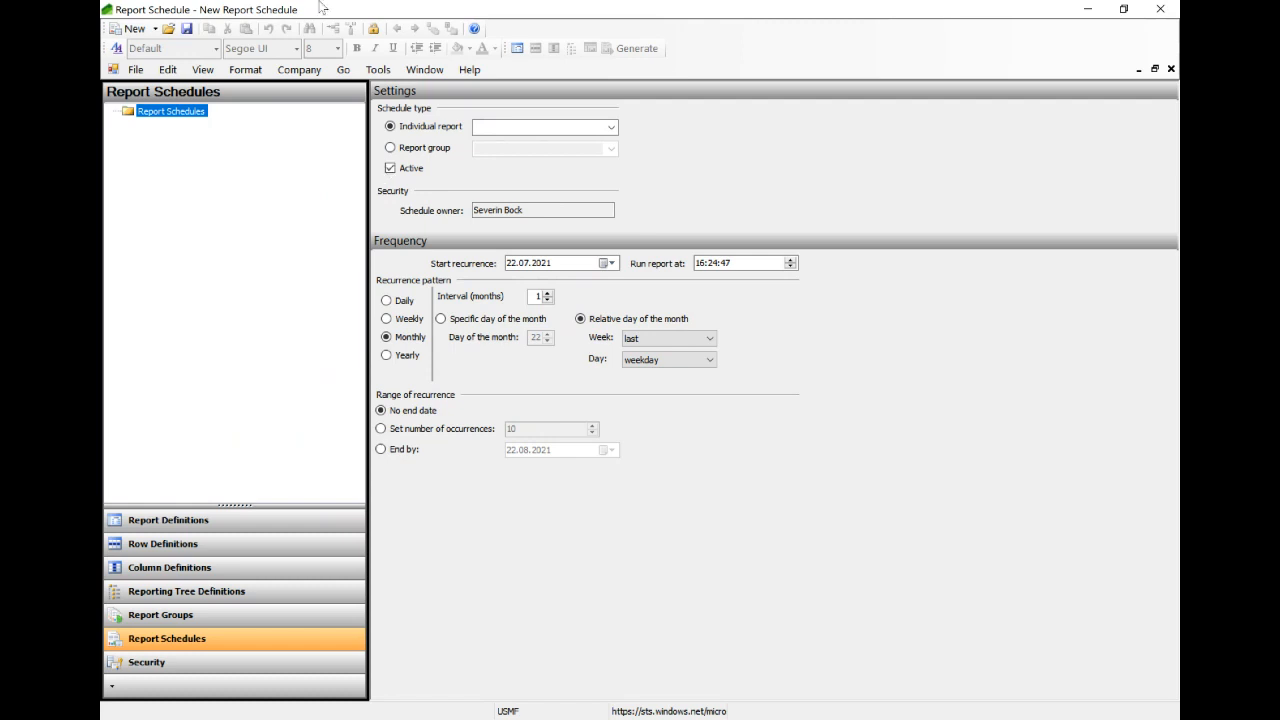
click(1170, 69)
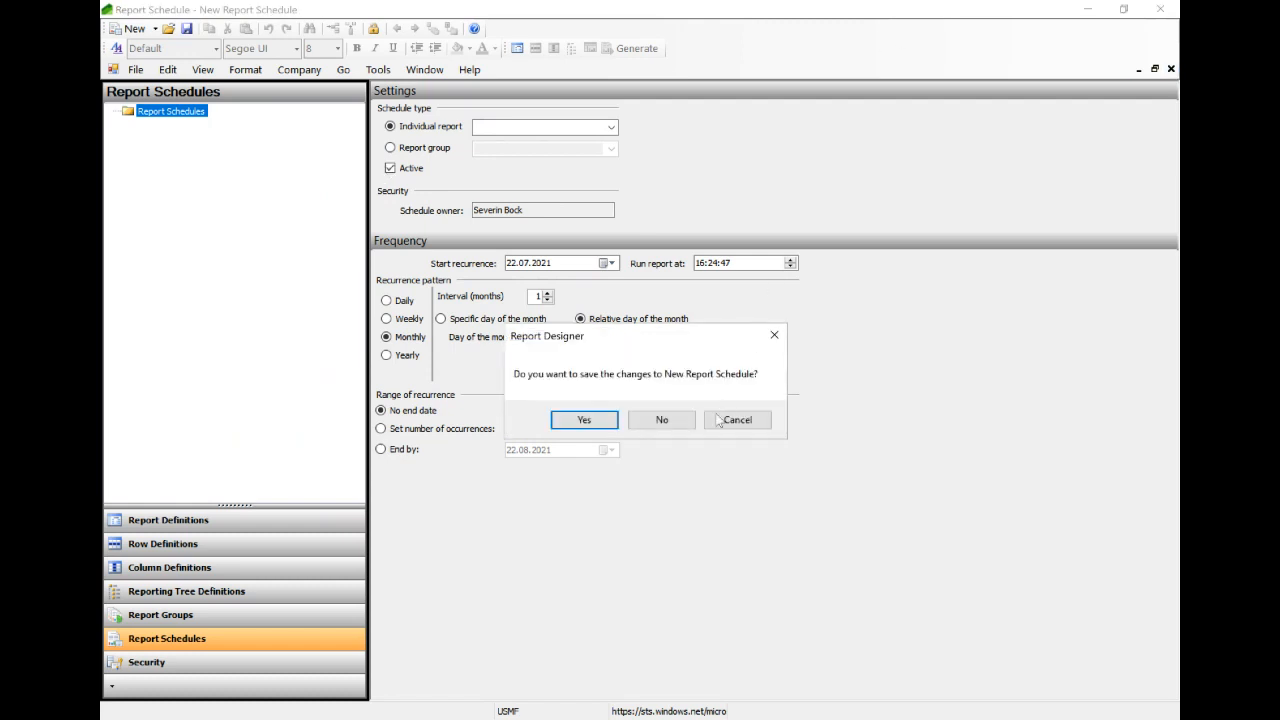
click(662, 419)
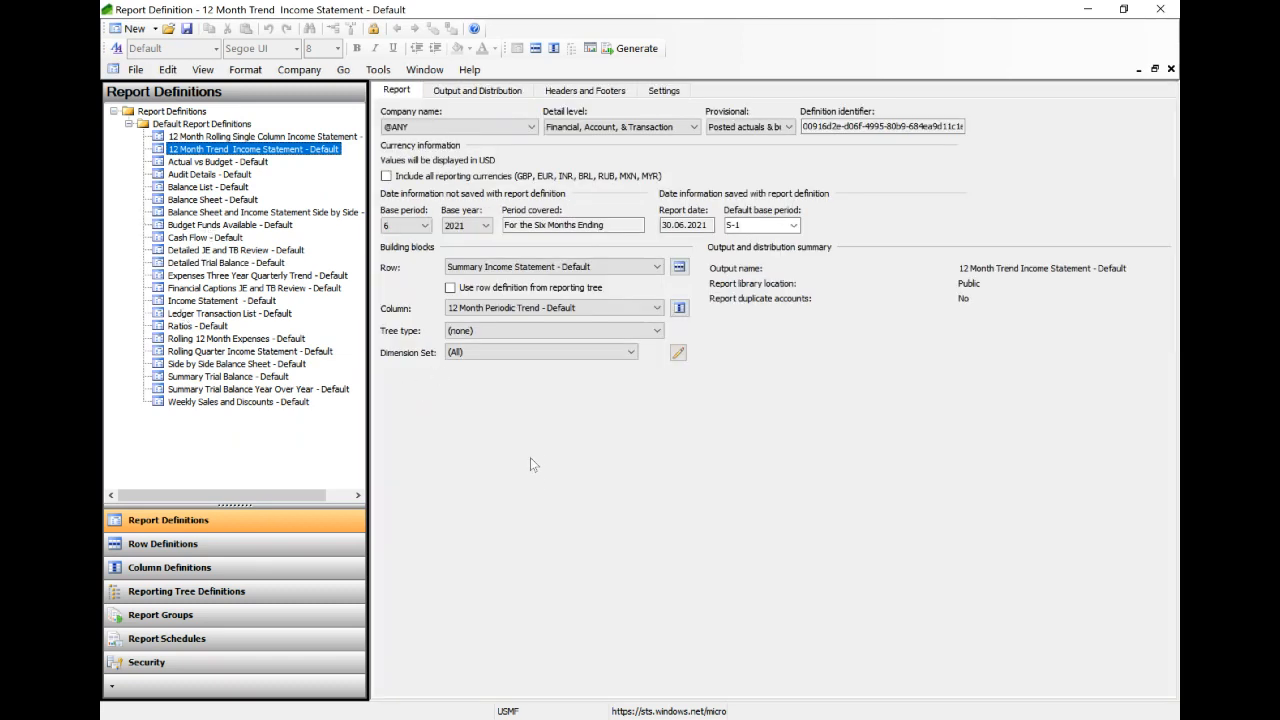
Step: Switch to the generated 12 Month Trend Income Statement in Finance and Operations and look through its rows and month columns
key(alt+Tab)
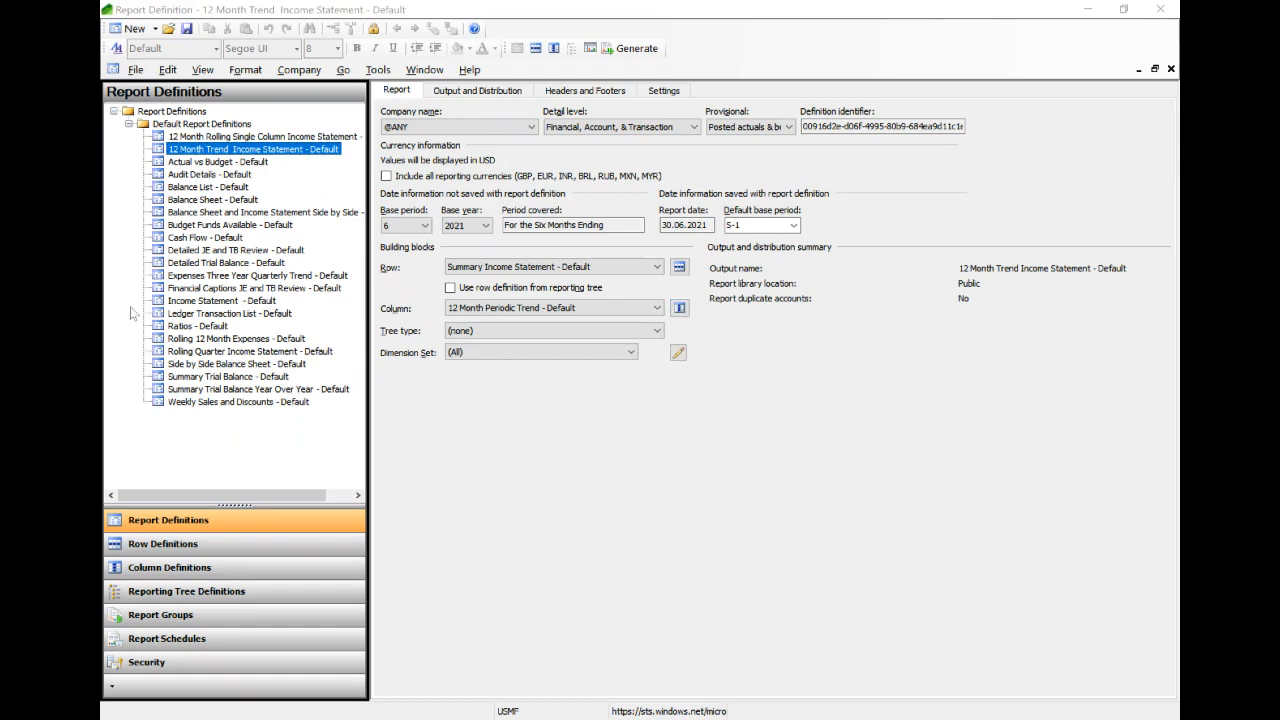
key(alt+Tab)
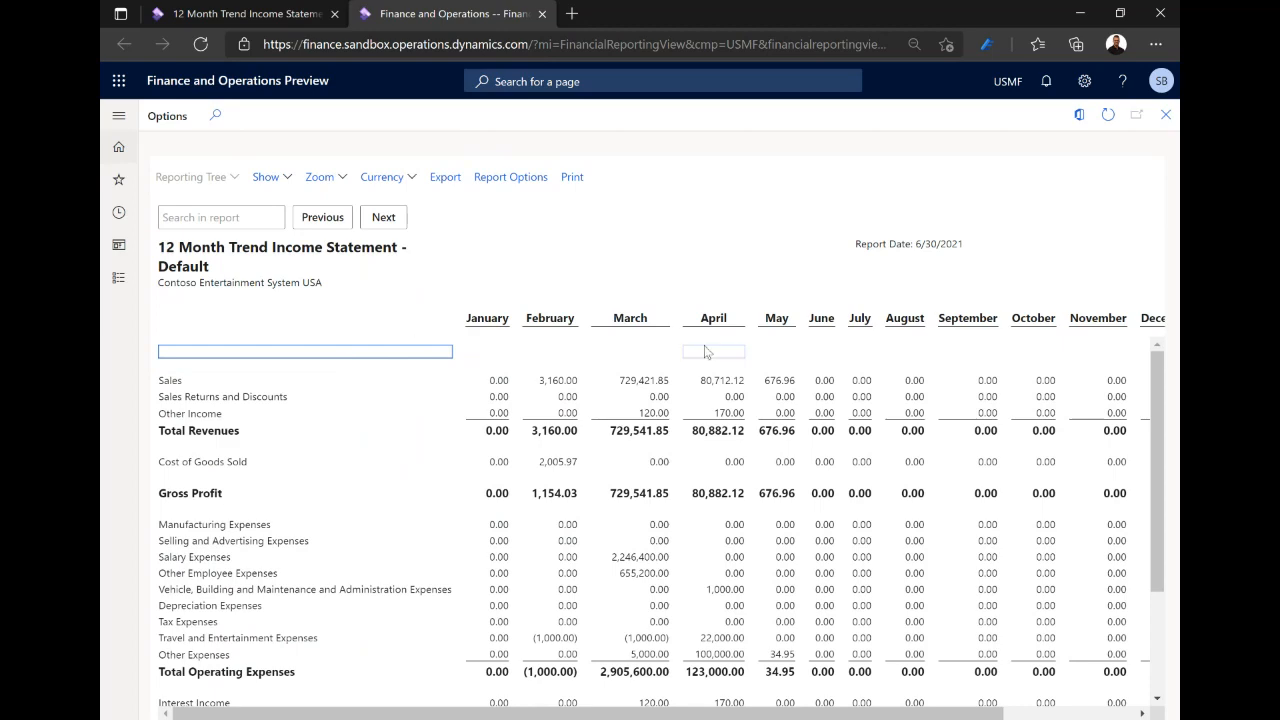
scroll(716, 355, down, 3)
scroll(716, 353, up, 3)
scroll(675, 393, right, 3)
scroll(675, 393, left, 3)
Step: Try hiding the header and footer and showing summary lines only, and restore the full report display
click(268, 177)
click(297, 200)
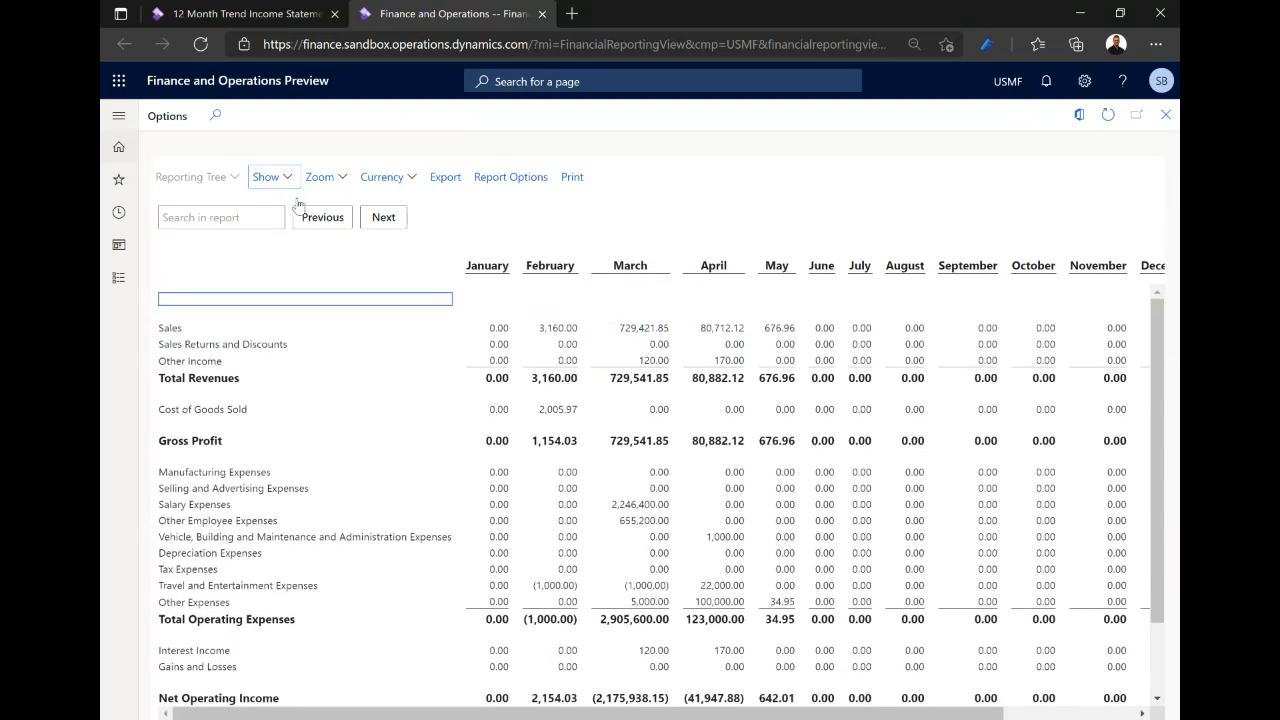
click(270, 178)
click(288, 222)
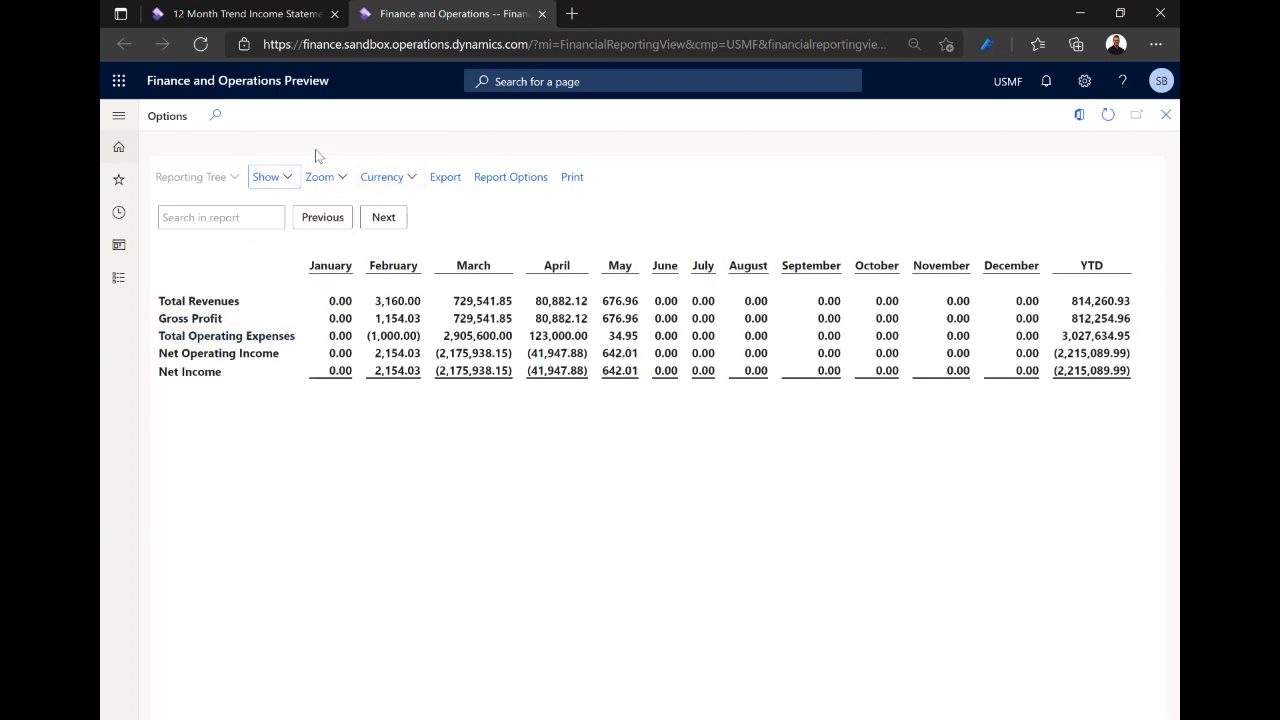
click(285, 182)
click(288, 223)
click(283, 182)
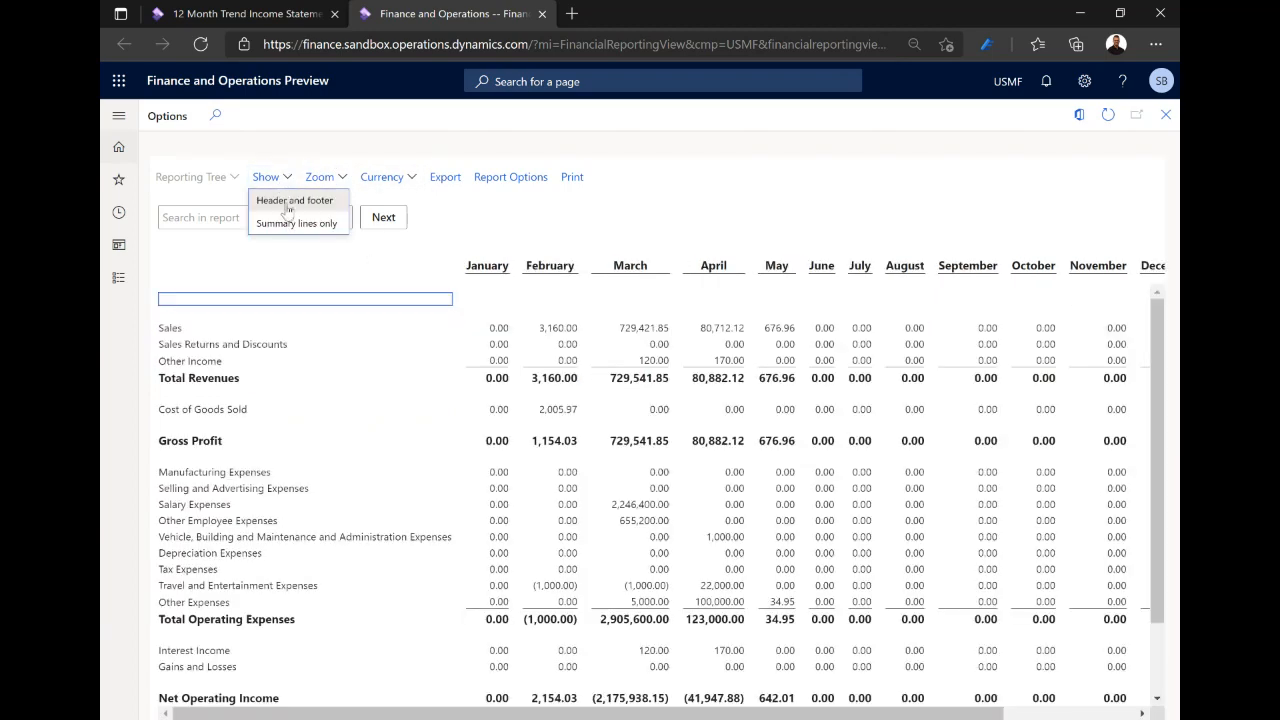
click(287, 205)
Step: Review the report's zoom levels and display the report in Euro (EUR), highlighting the currency in its title
click(322, 178)
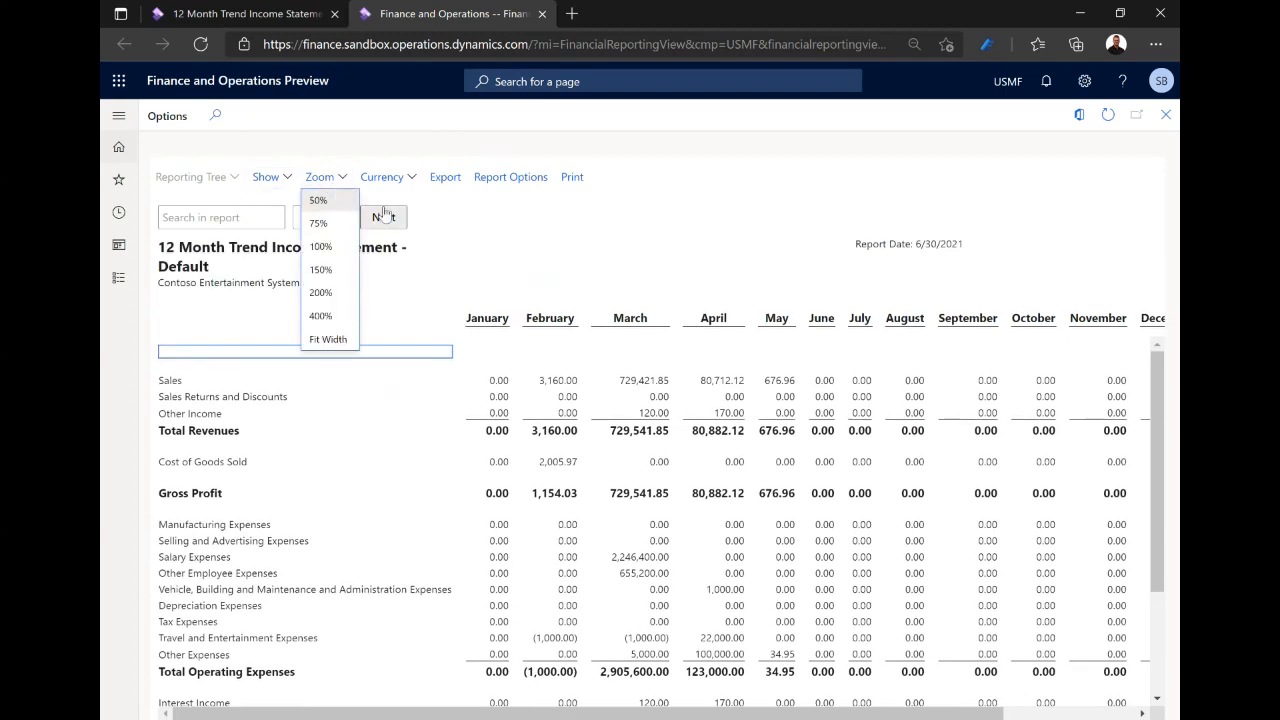
click(405, 184)
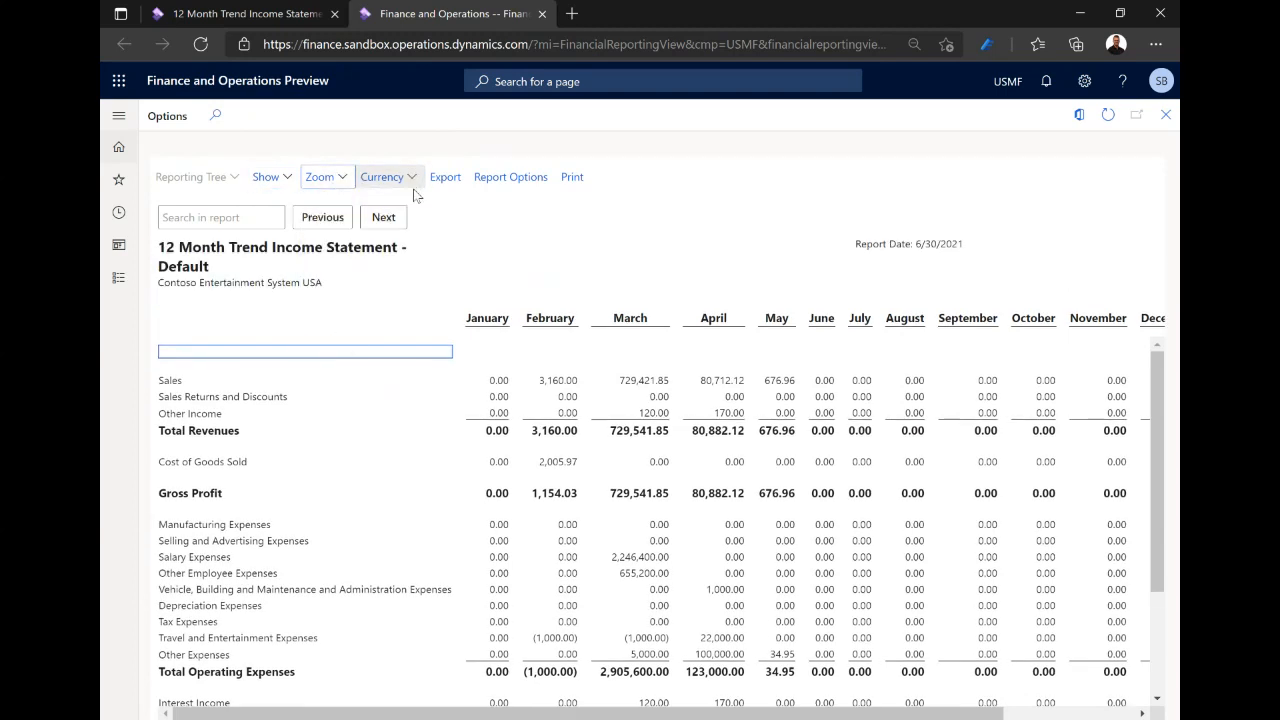
click(412, 186)
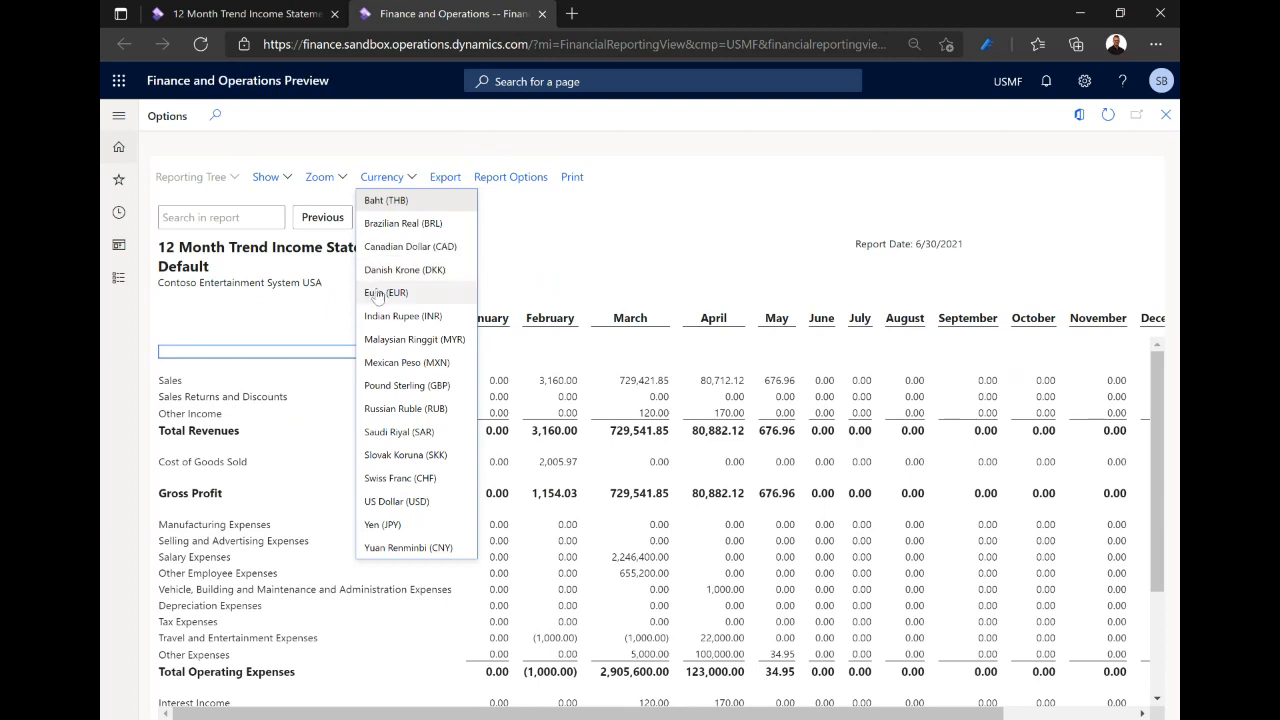
click(439, 287)
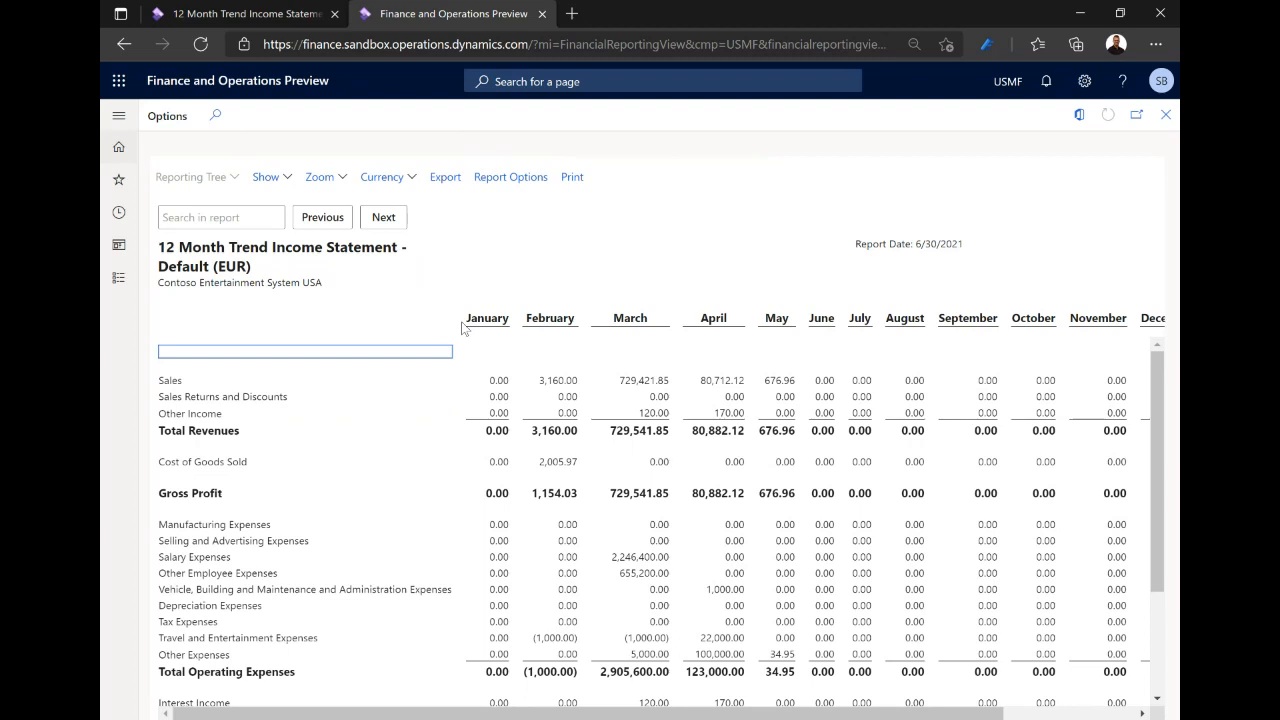
drag(216, 266, 248, 268)
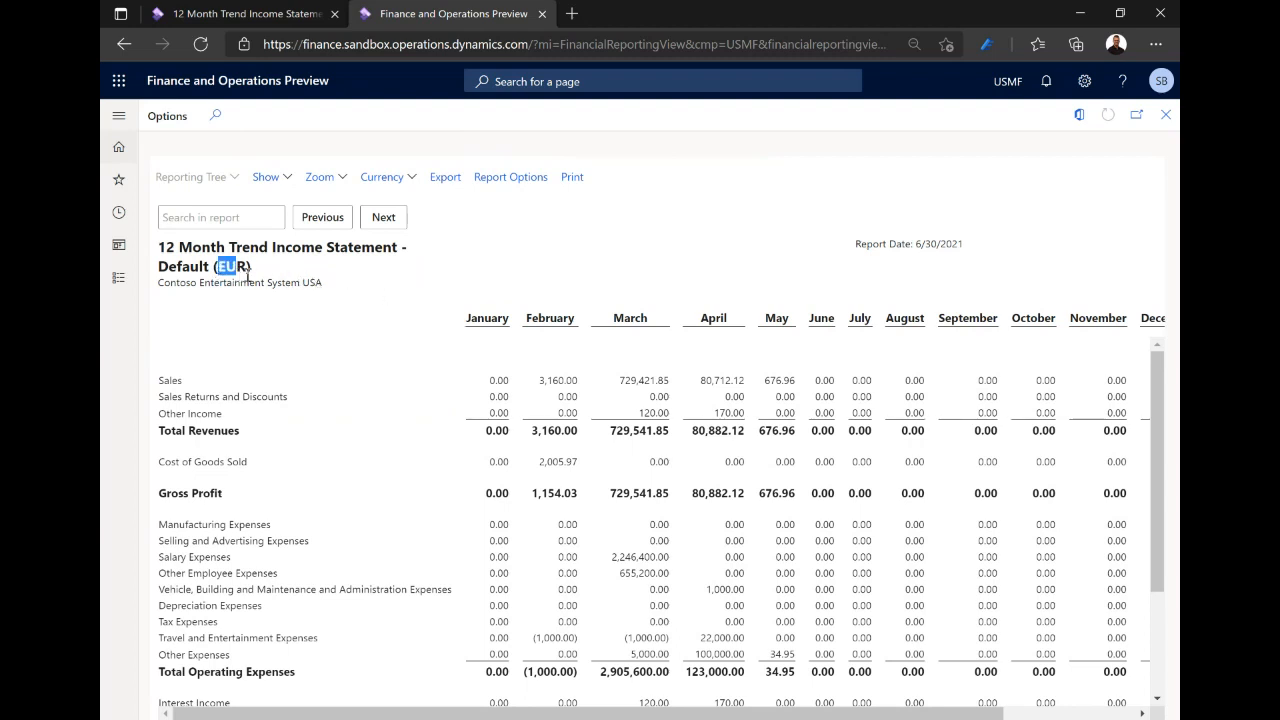
Step: Review the export options without exporting, and open the report options to view the available attribute filters
click(445, 178)
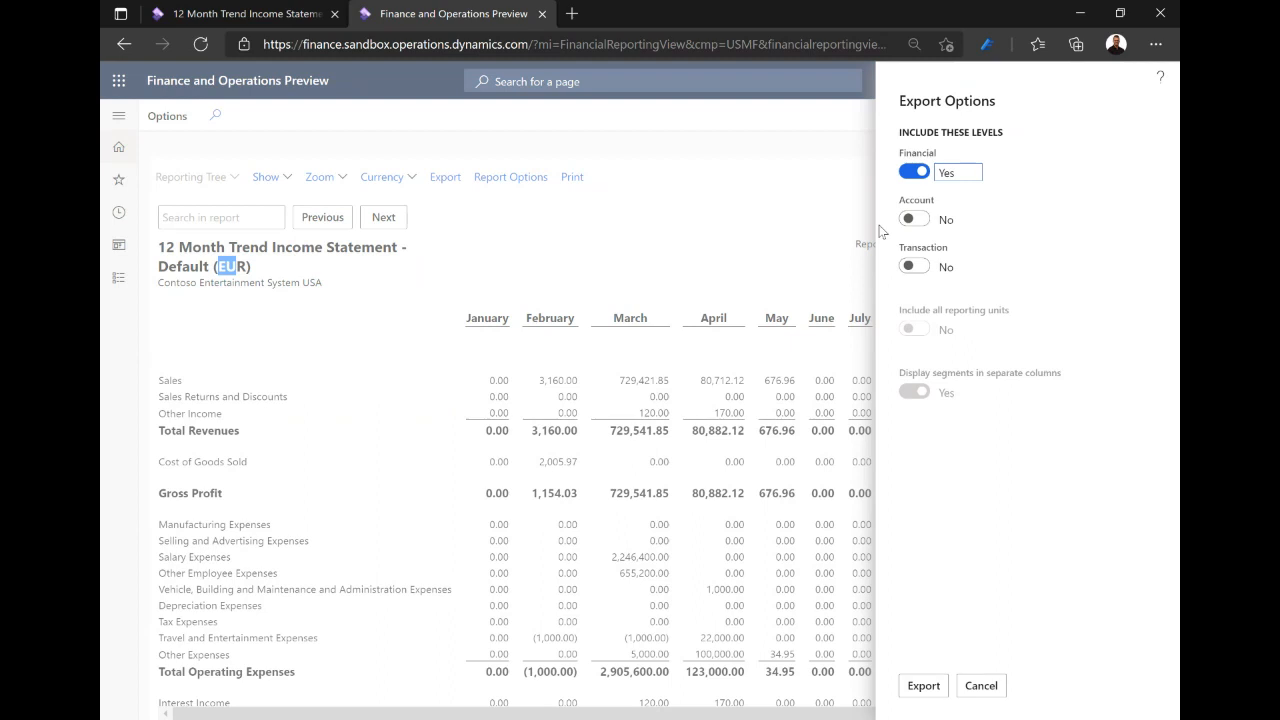
click(983, 685)
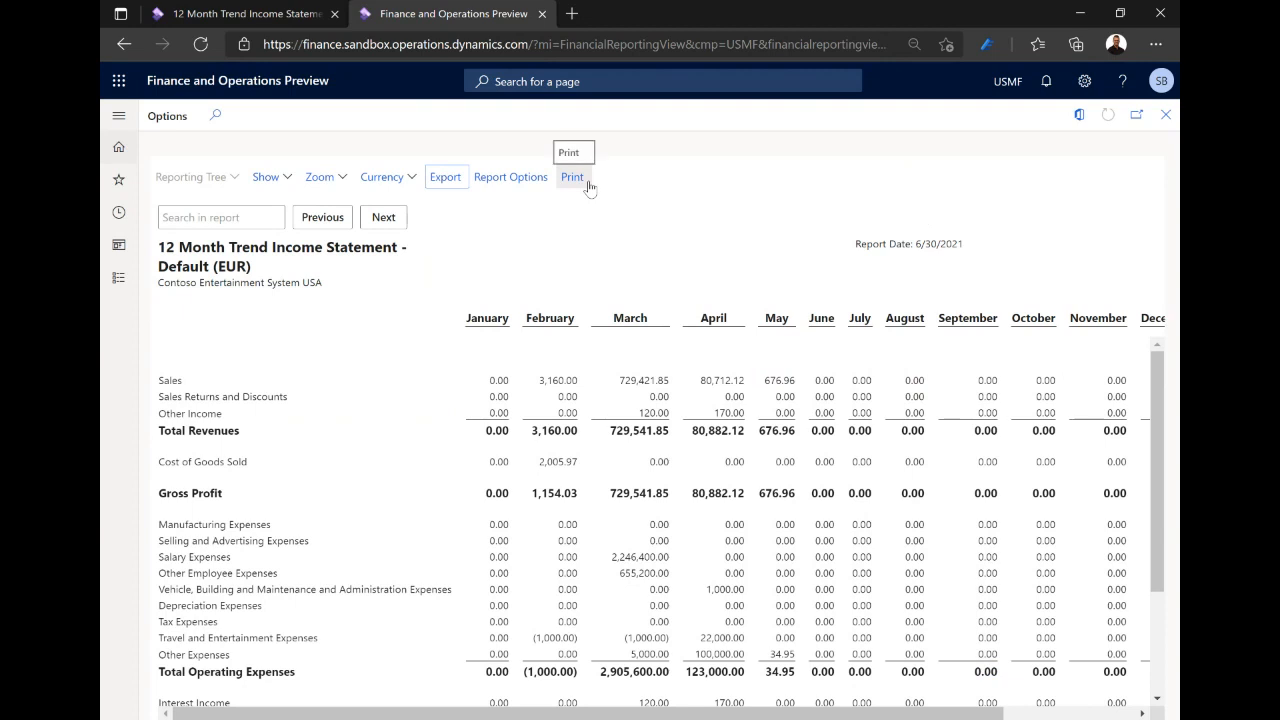
click(533, 187)
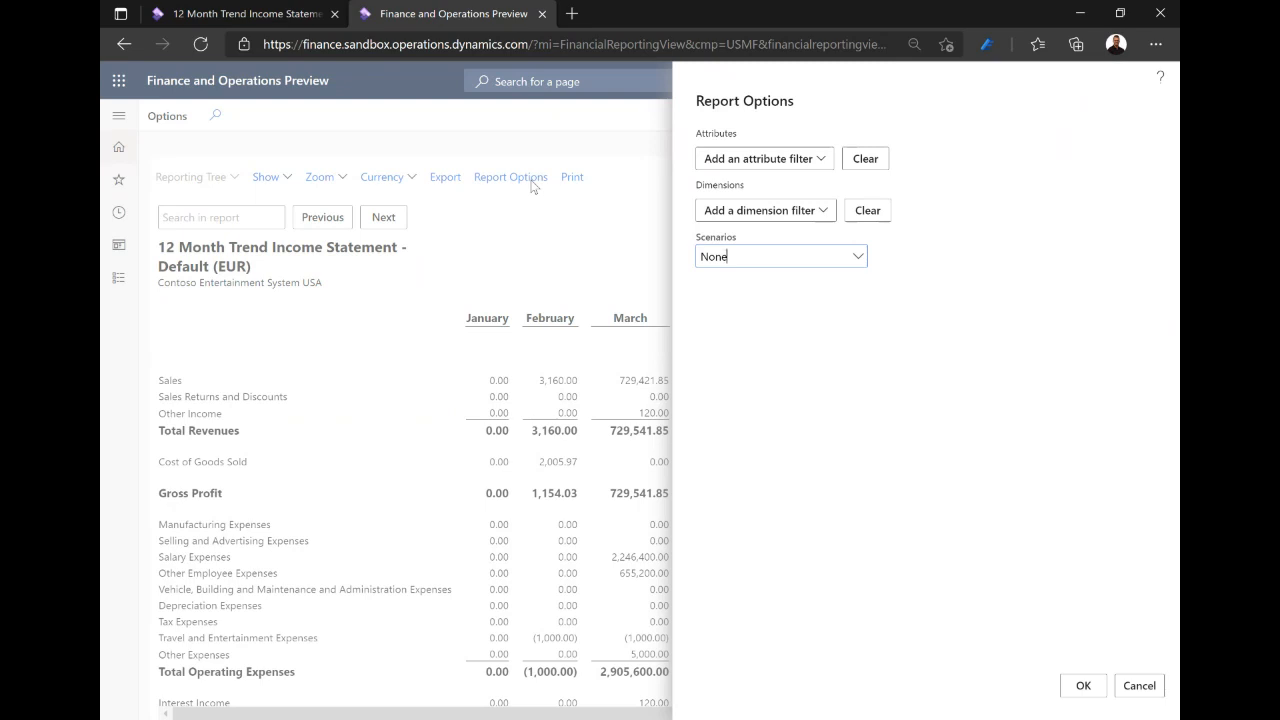
click(767, 158)
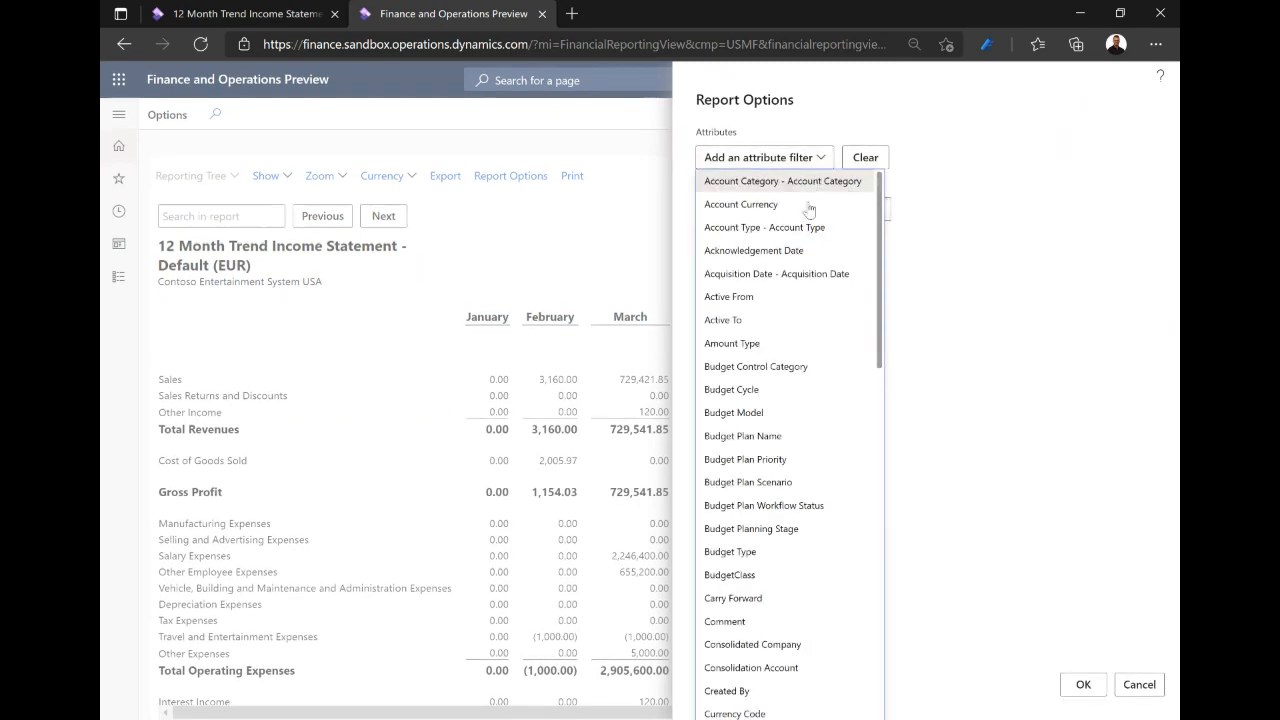
click(1006, 316)
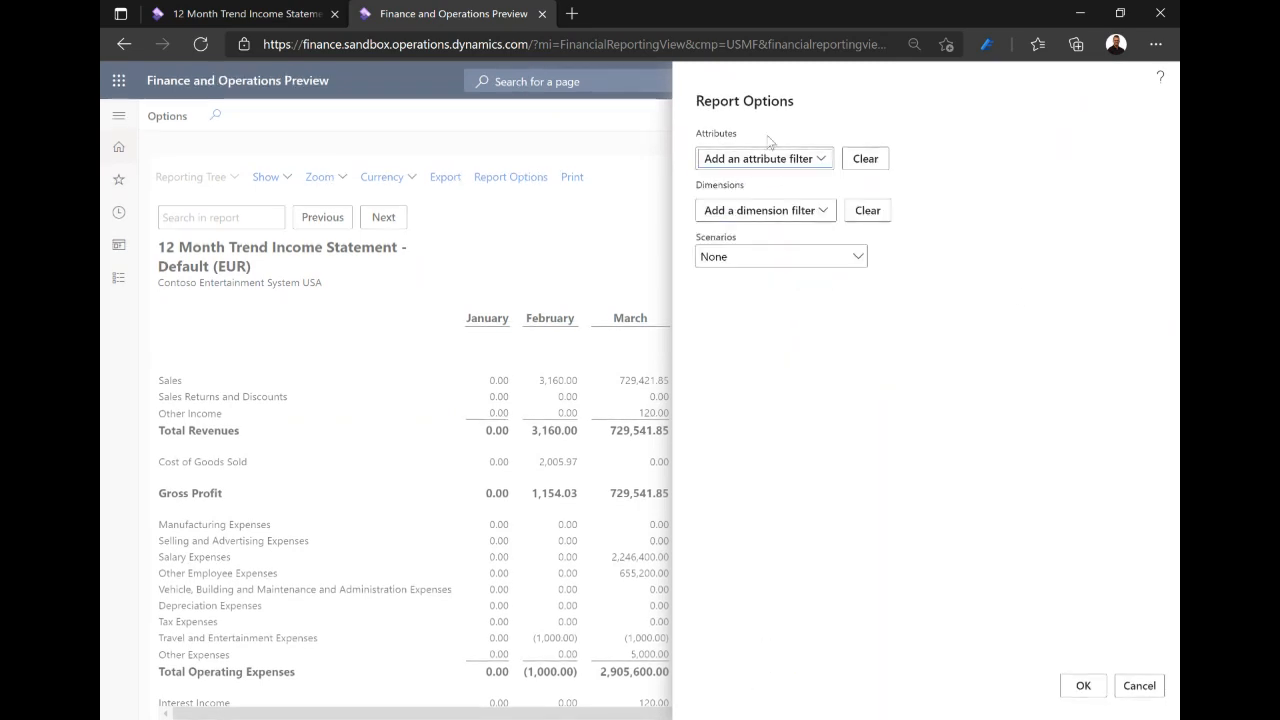
Step: Leave the report options without adding filters and drill from March Sales down to the report transactions behind March Product Sales
click(1135, 688)
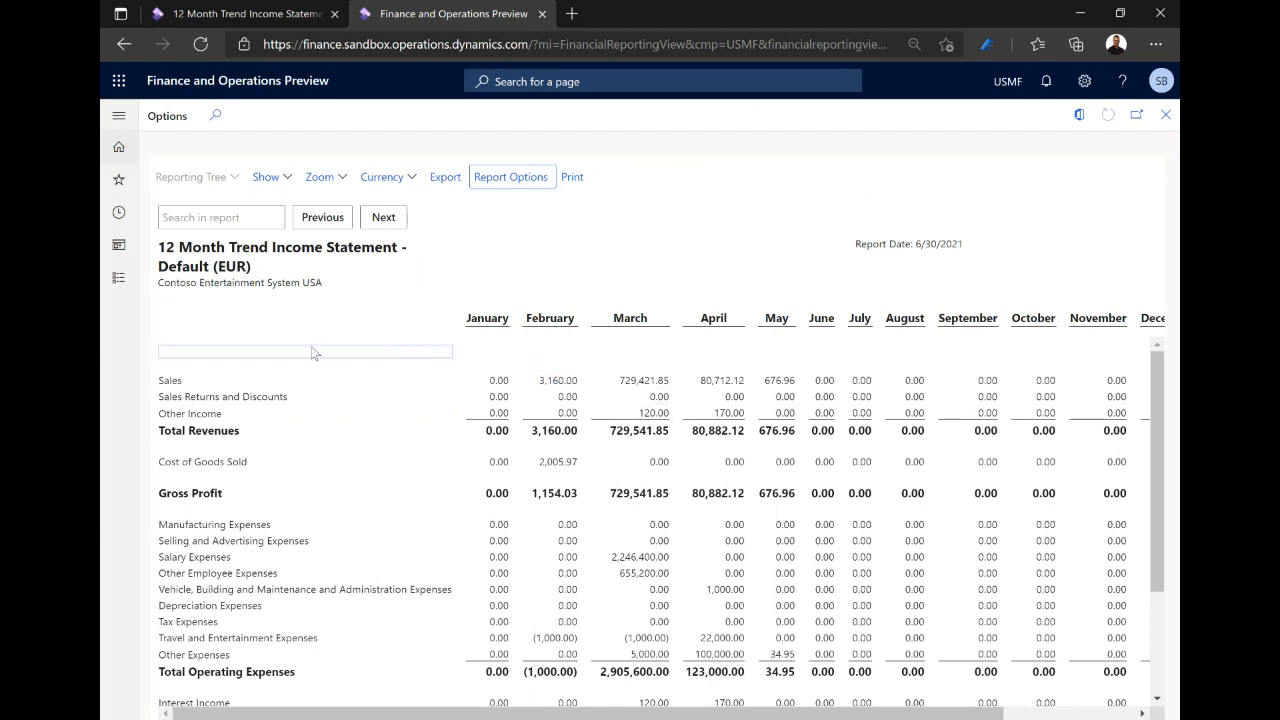
click(630, 386)
double_click(631, 386)
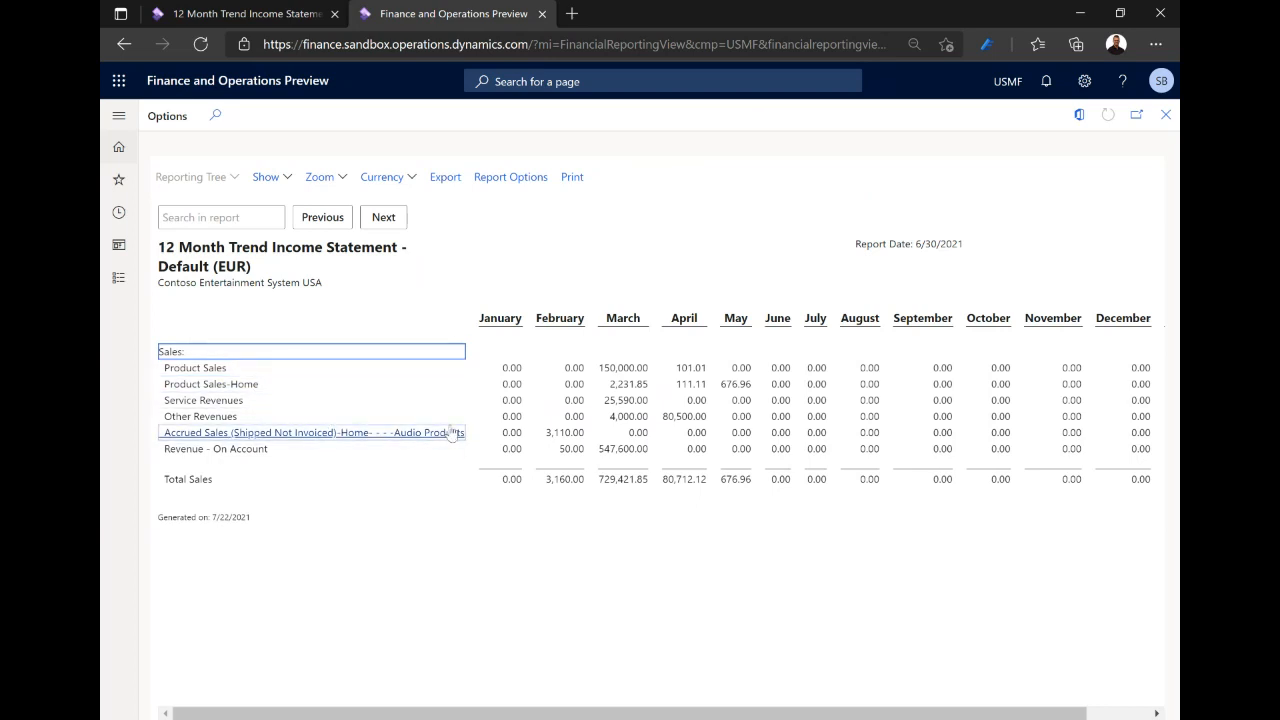
click(635, 370)
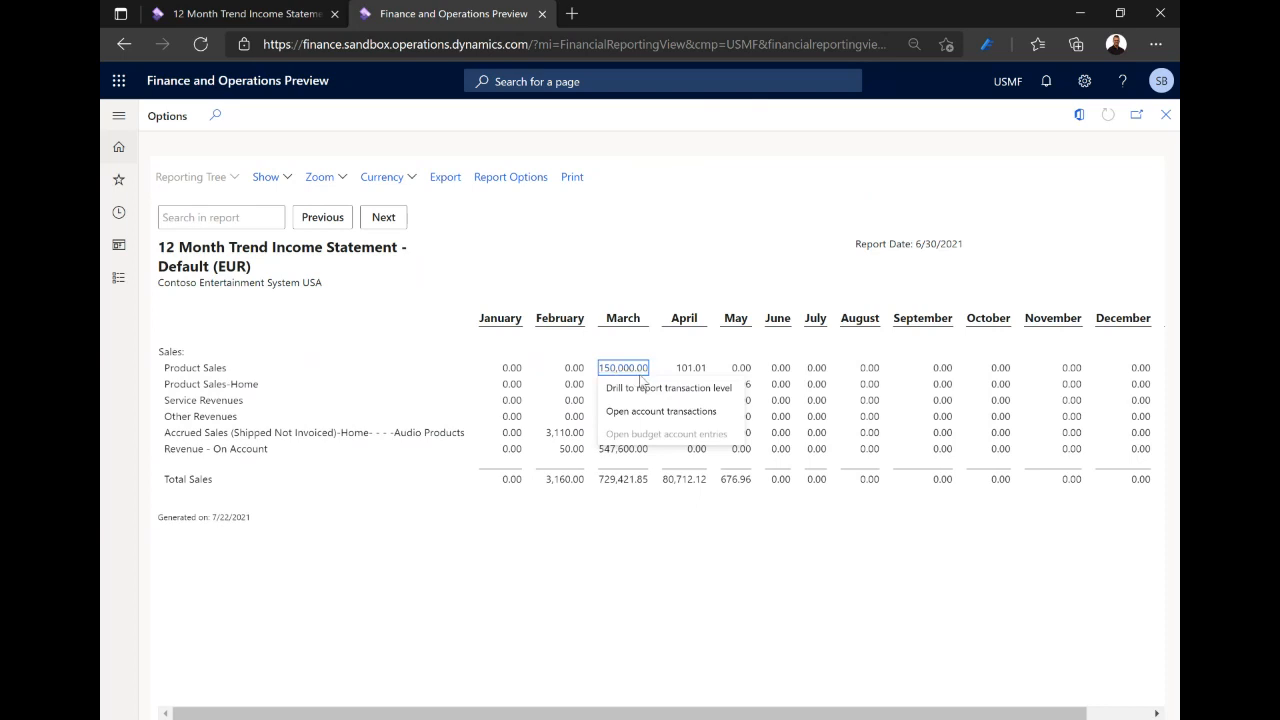
click(719, 395)
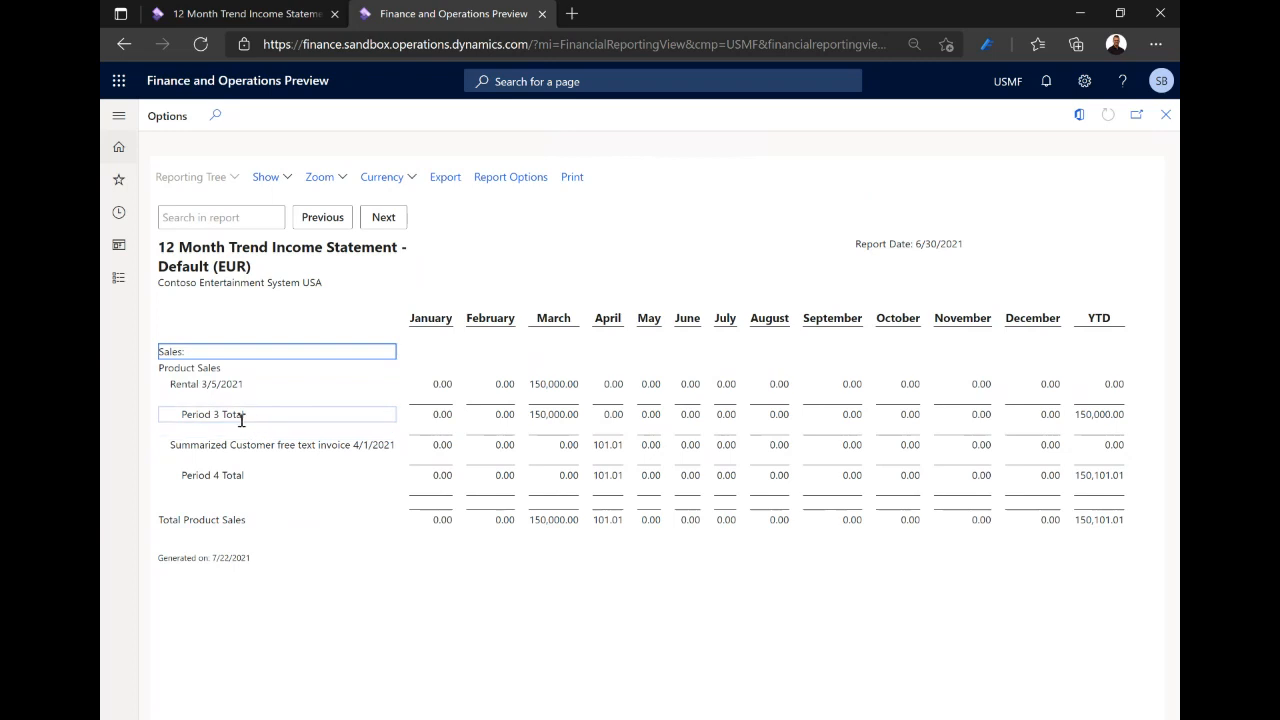
Step: Go back to the Sales account detail, open the account transactions behind March Product Sales, and return to the summary income statement
click(1162, 118)
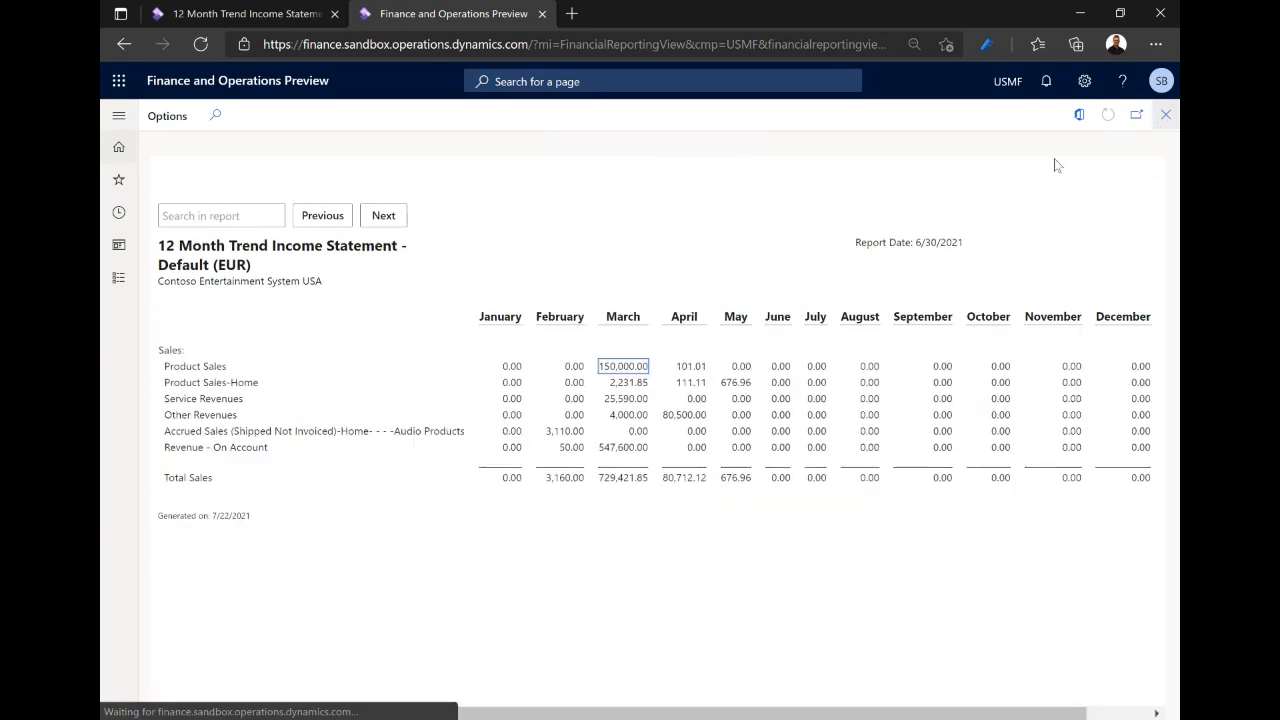
click(628, 371)
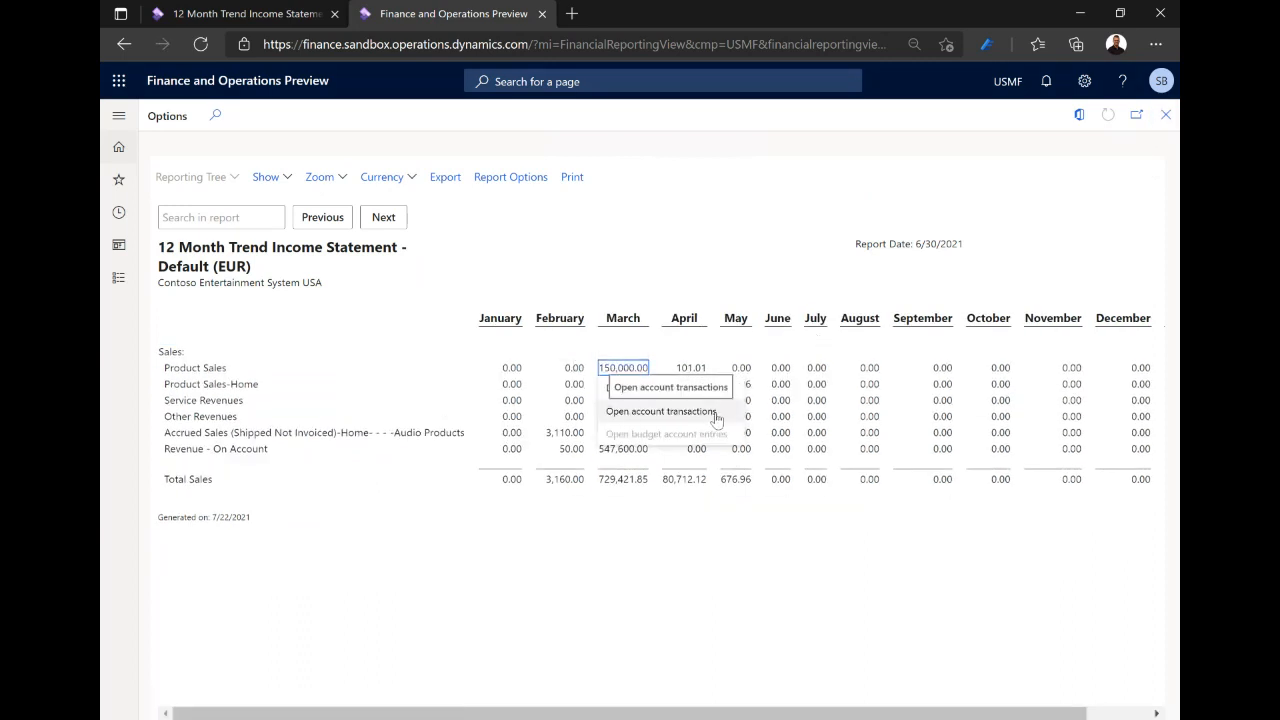
click(657, 418)
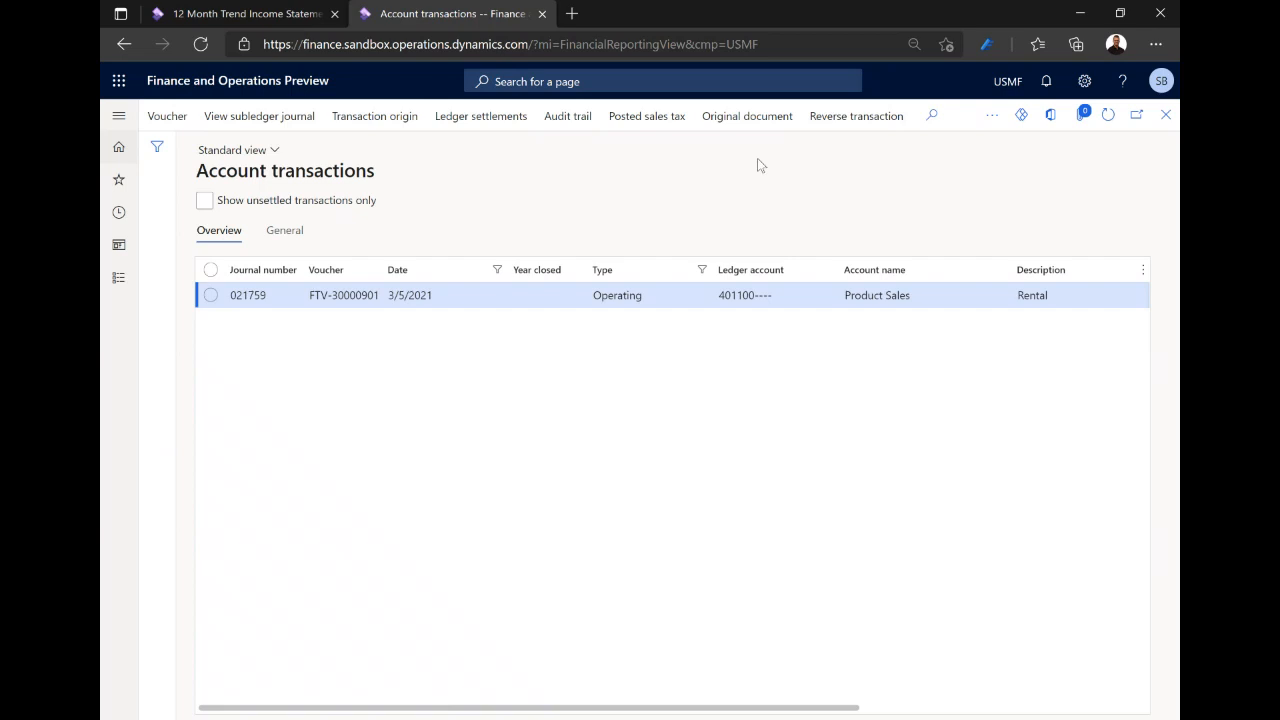
click(1165, 115)
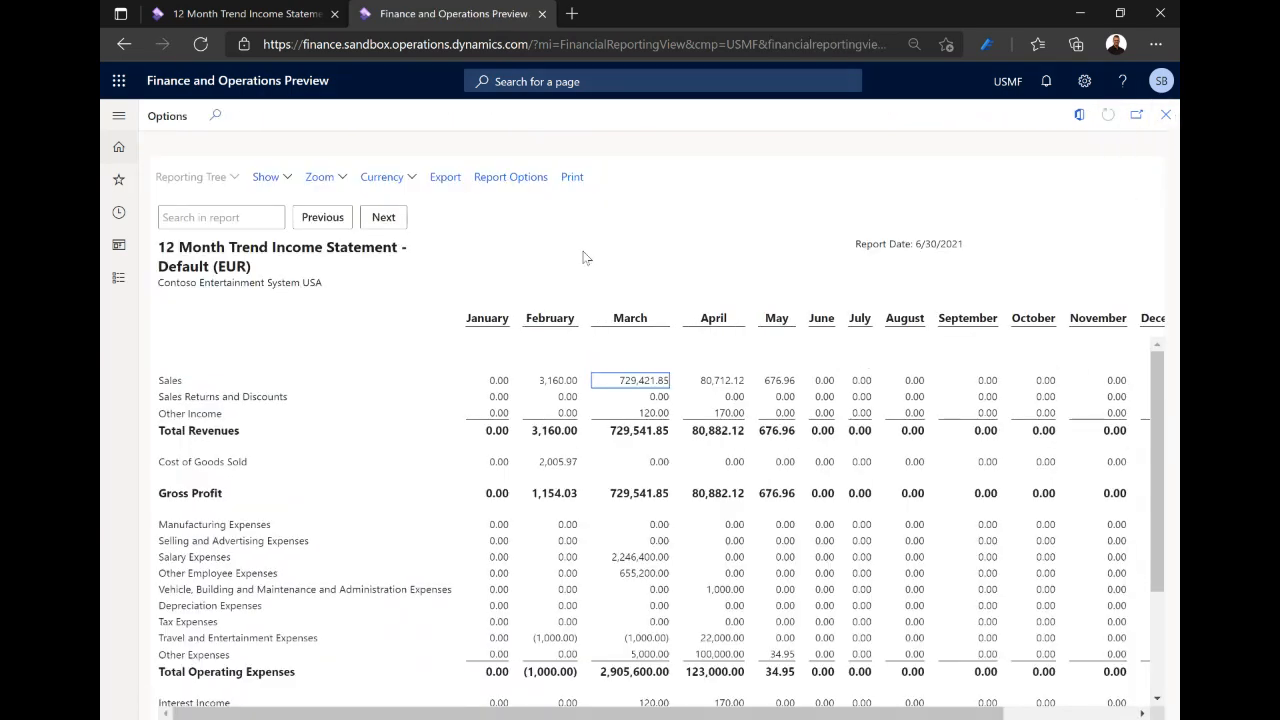
Step: Restore the income statement's default currency, and open the Balance Sheet - Default report from the report list in the other browser tab
click(1108, 115)
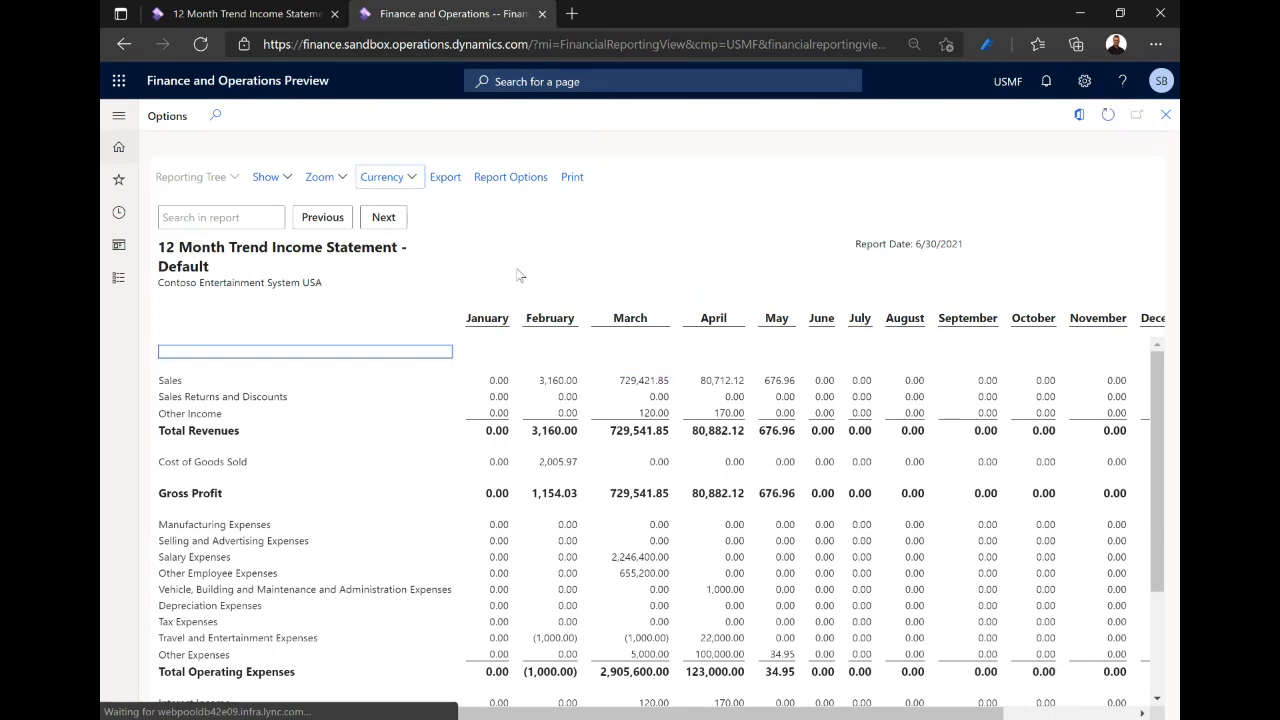
click(211, 18)
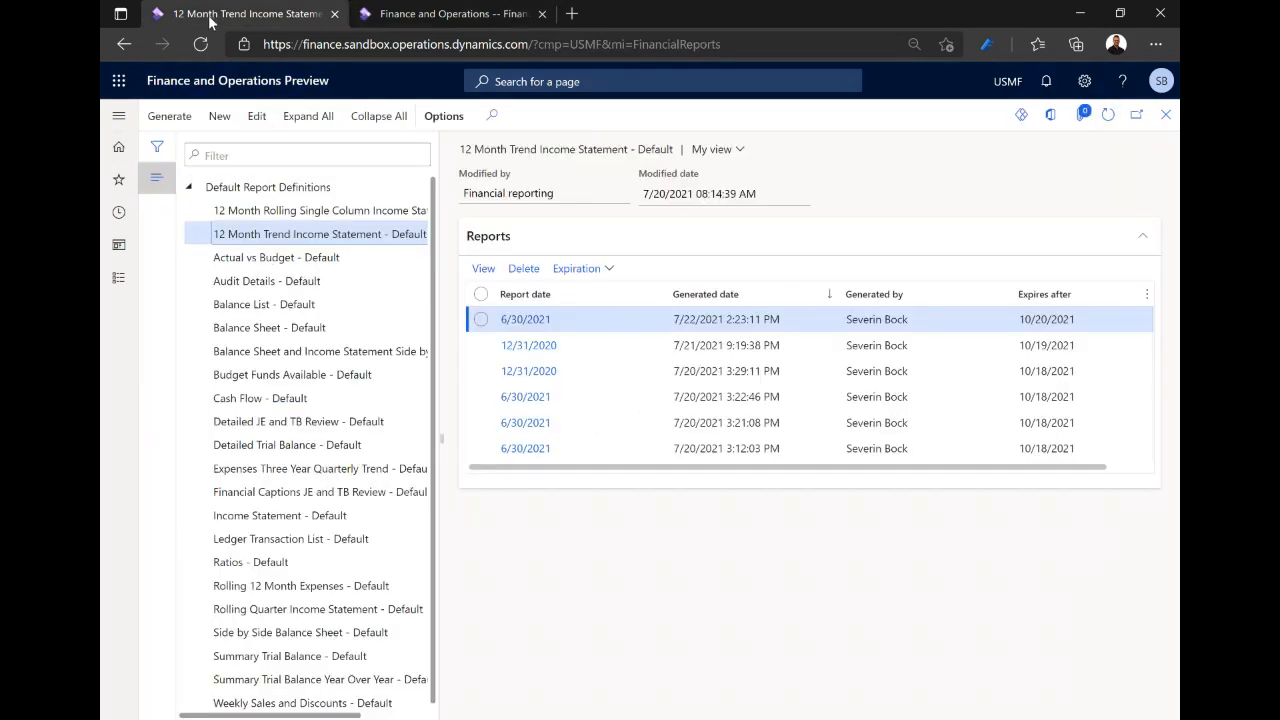
click(288, 330)
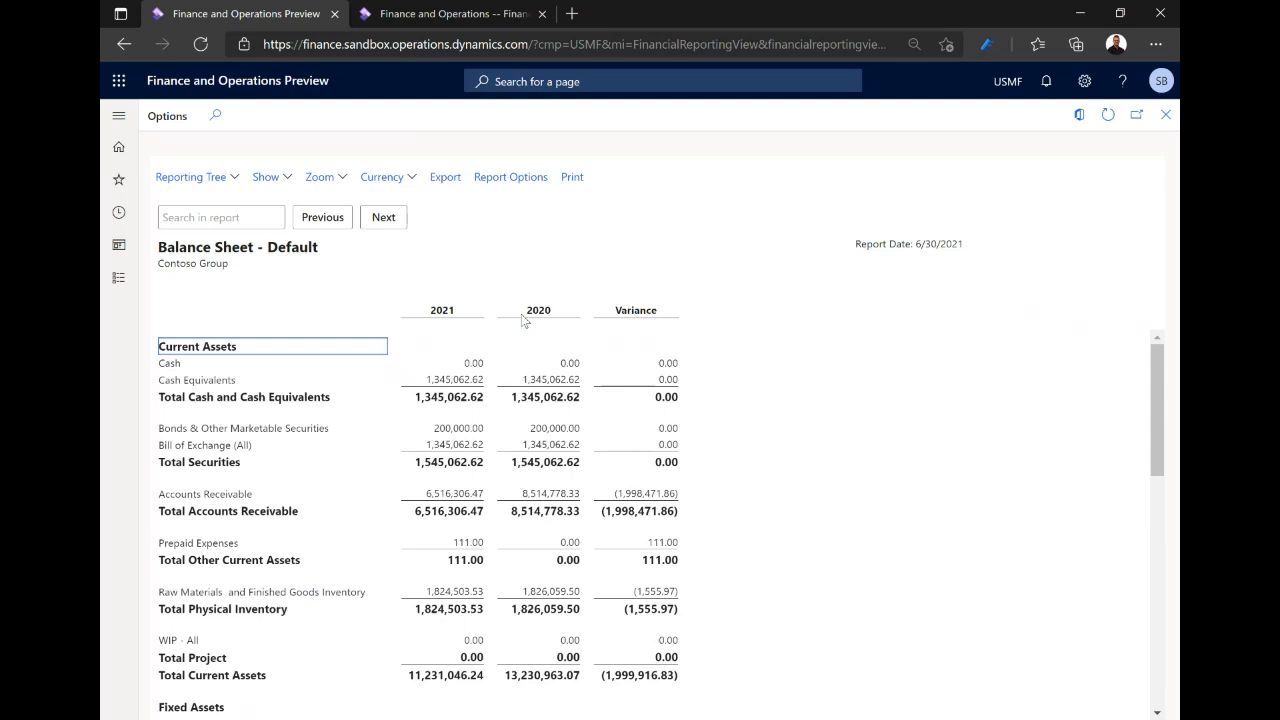
Step: Drill the 2021 Cash Equivalents amount through Contoso Retail to the Contoso Retail FR accounts, and return to the full balance sheet
click(464, 382)
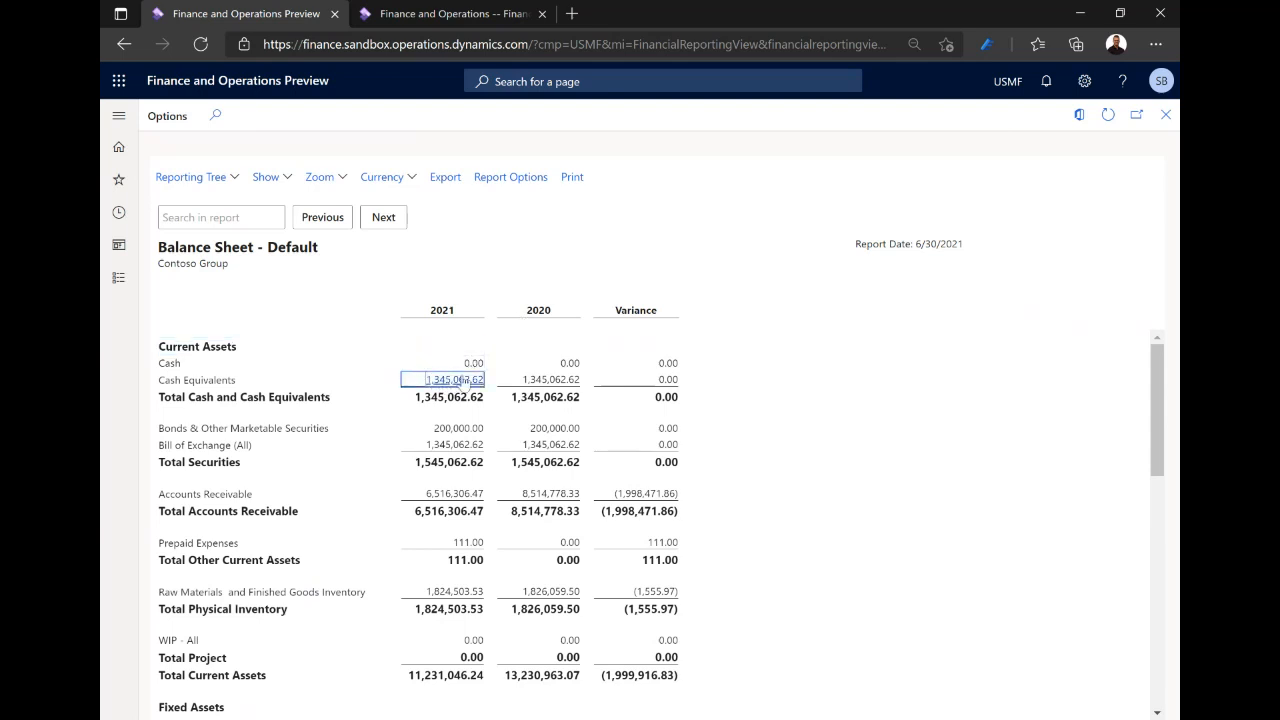
double_click(466, 381)
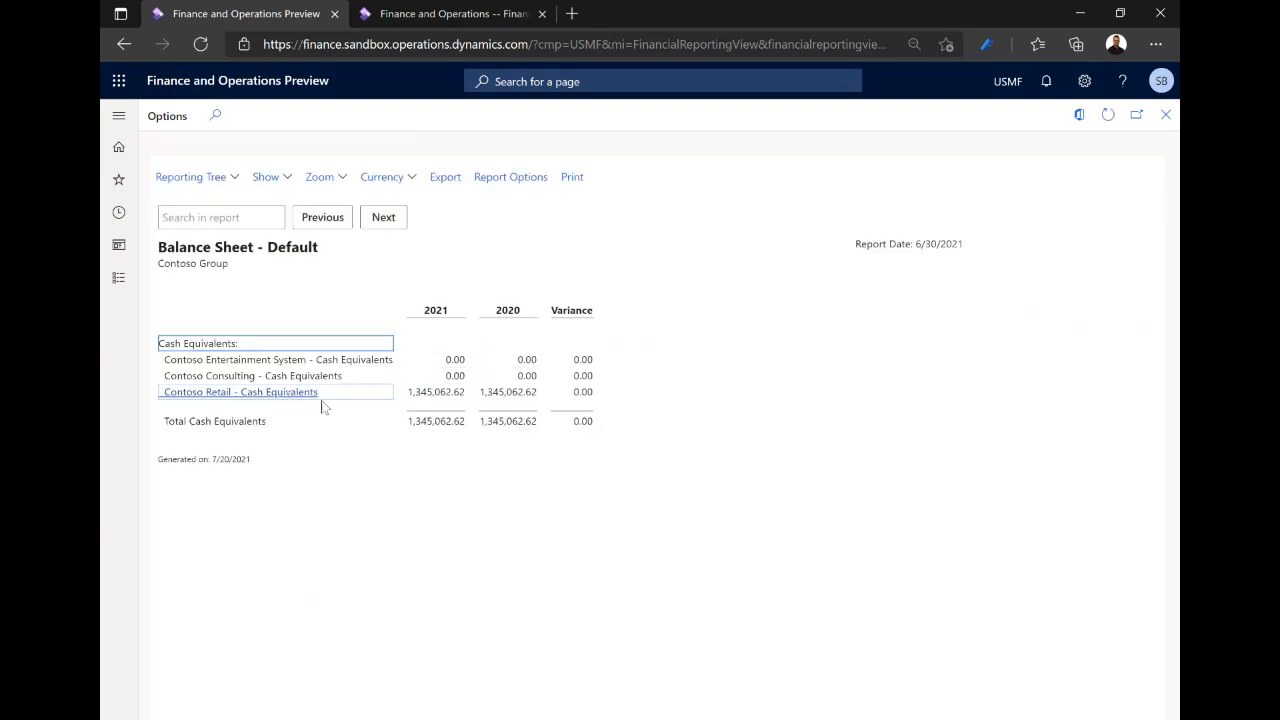
double_click(456, 393)
double_click(383, 375)
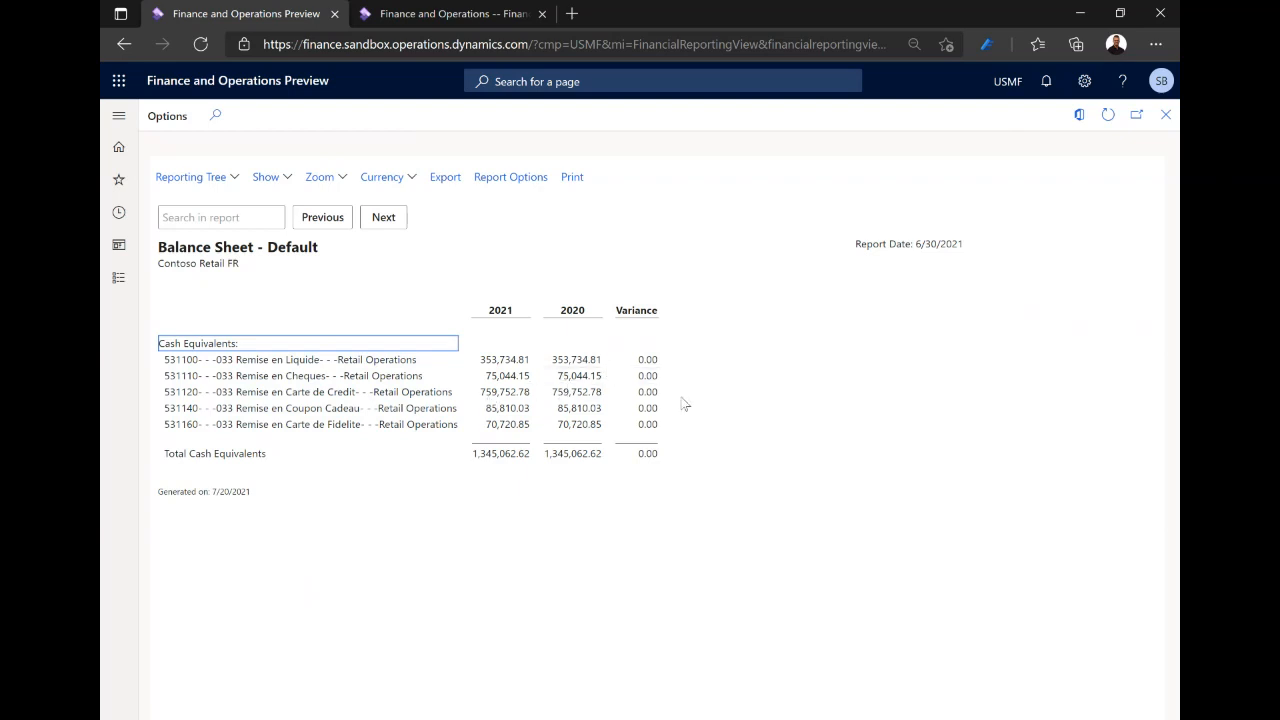
click(1167, 117)
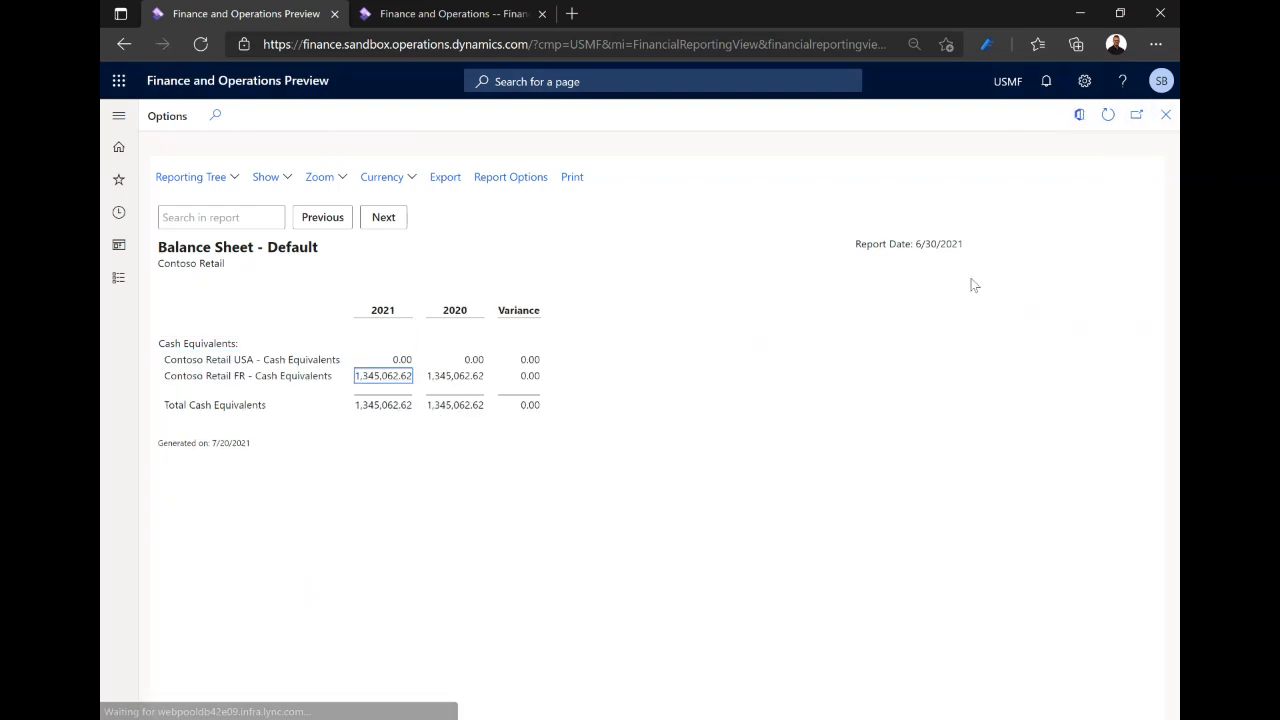
click(1167, 117)
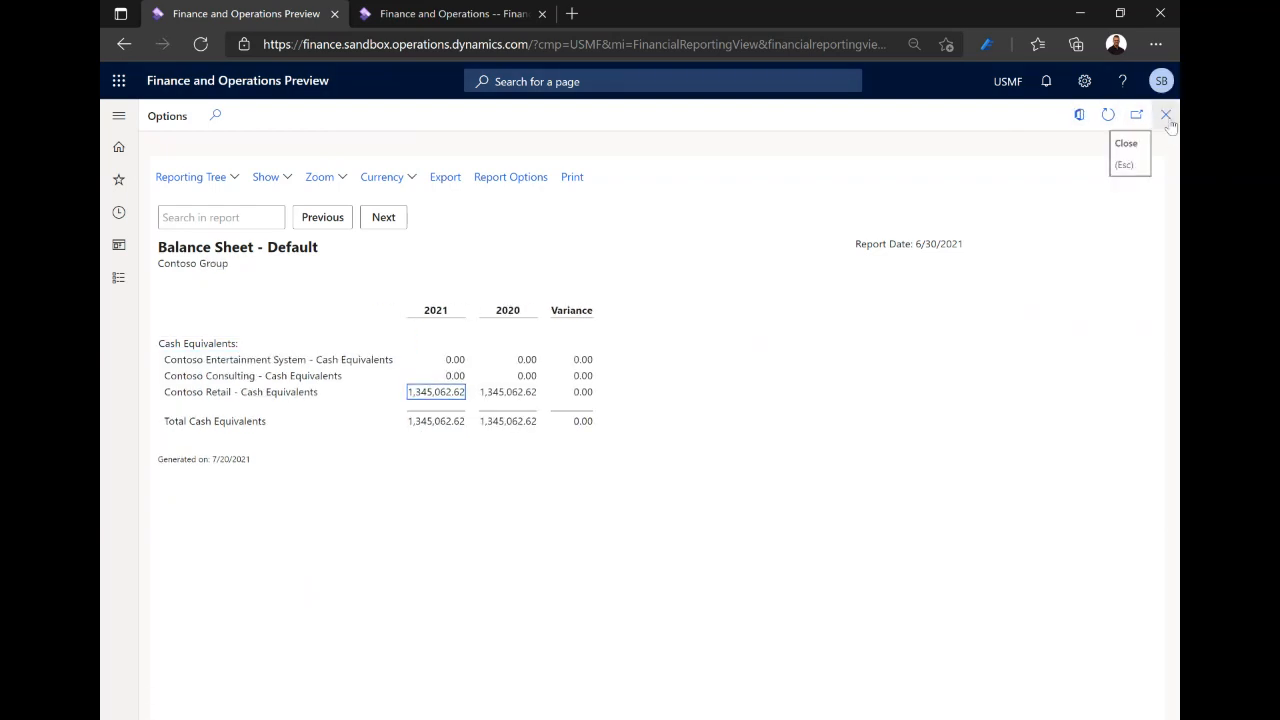
click(1167, 117)
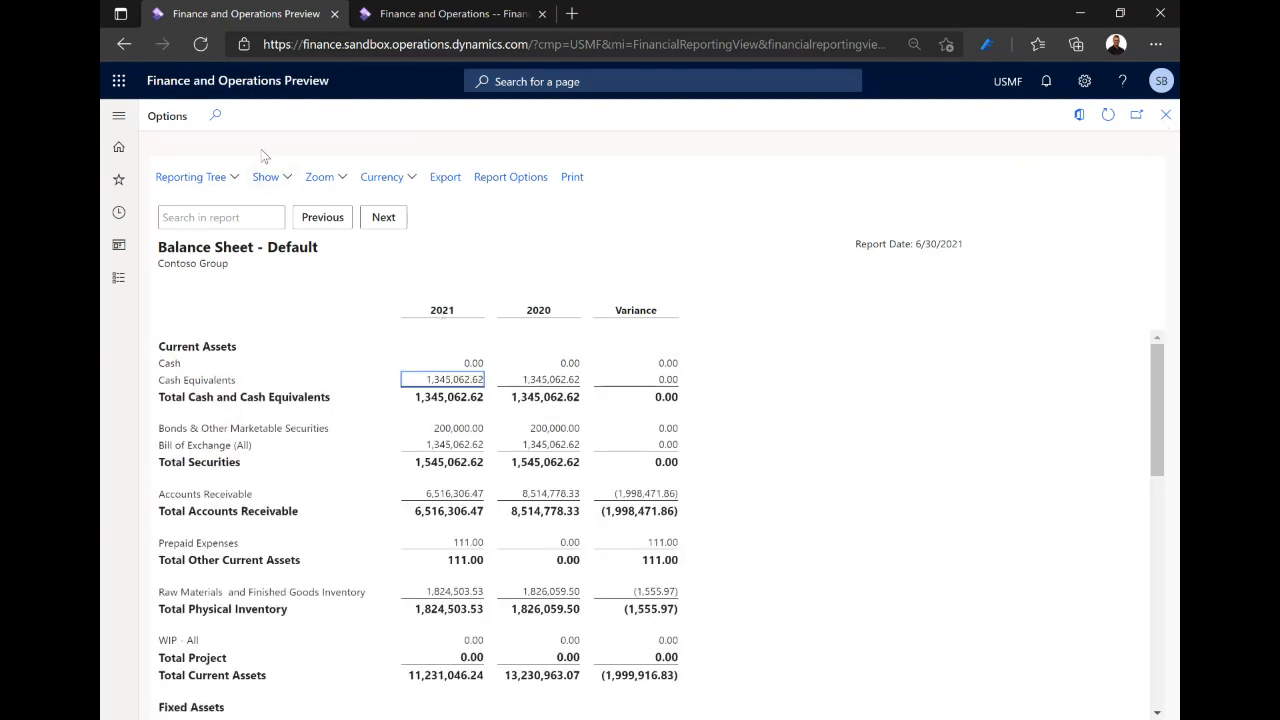
Step: Switch to Report Designer, open the Balance Sheet - Default definition, and review its tree type and available organization trees, keeping Contoso Holdings
key(alt+Tab)
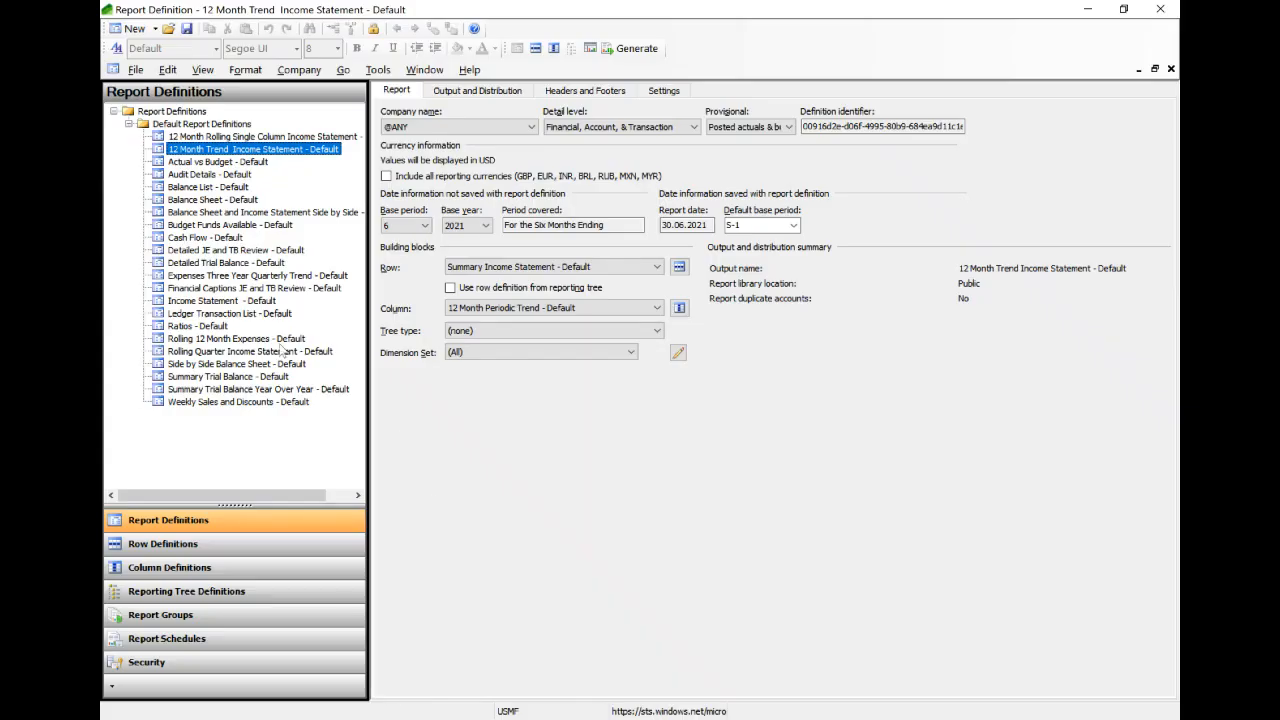
double_click(216, 200)
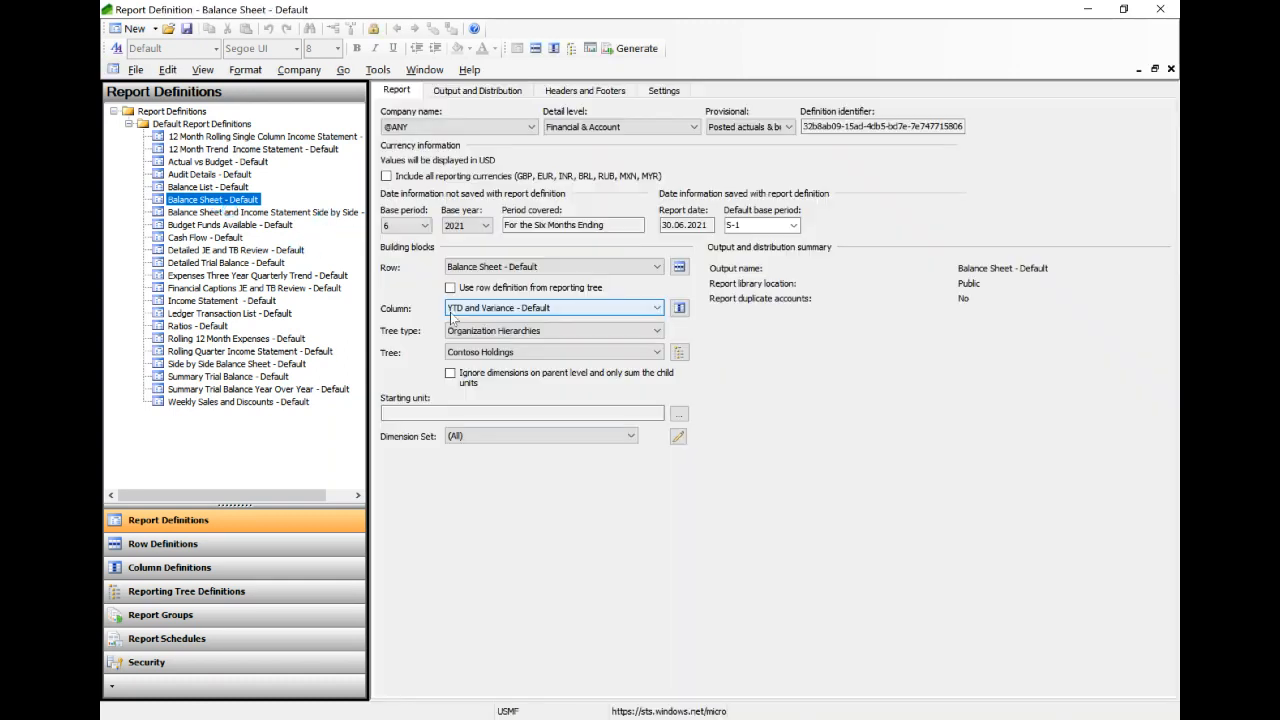
click(529, 341)
click(513, 361)
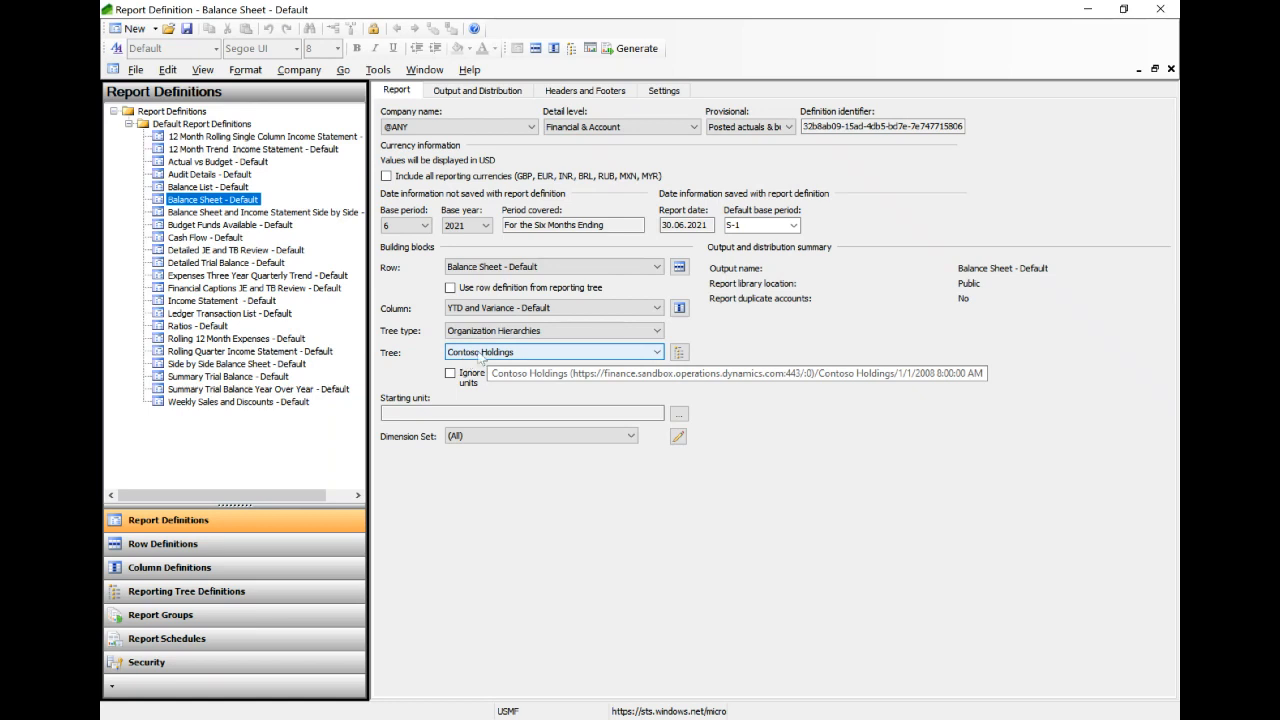
click(525, 357)
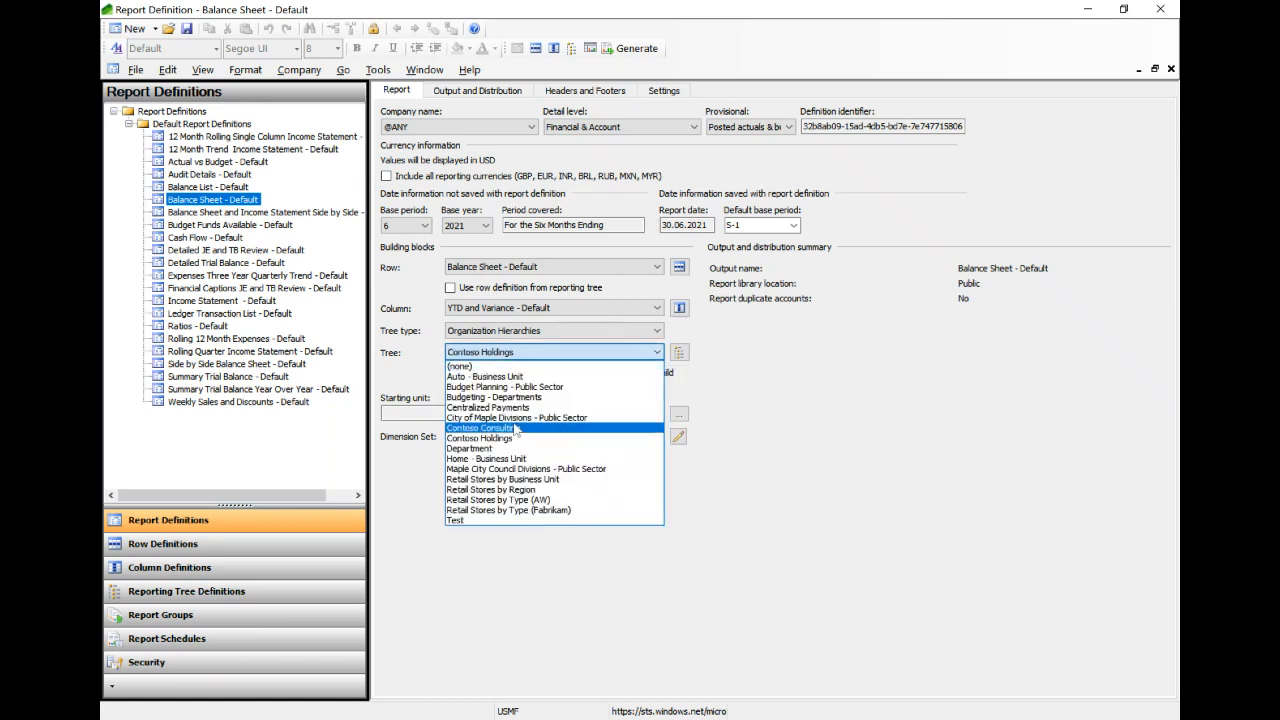
key(Escape)
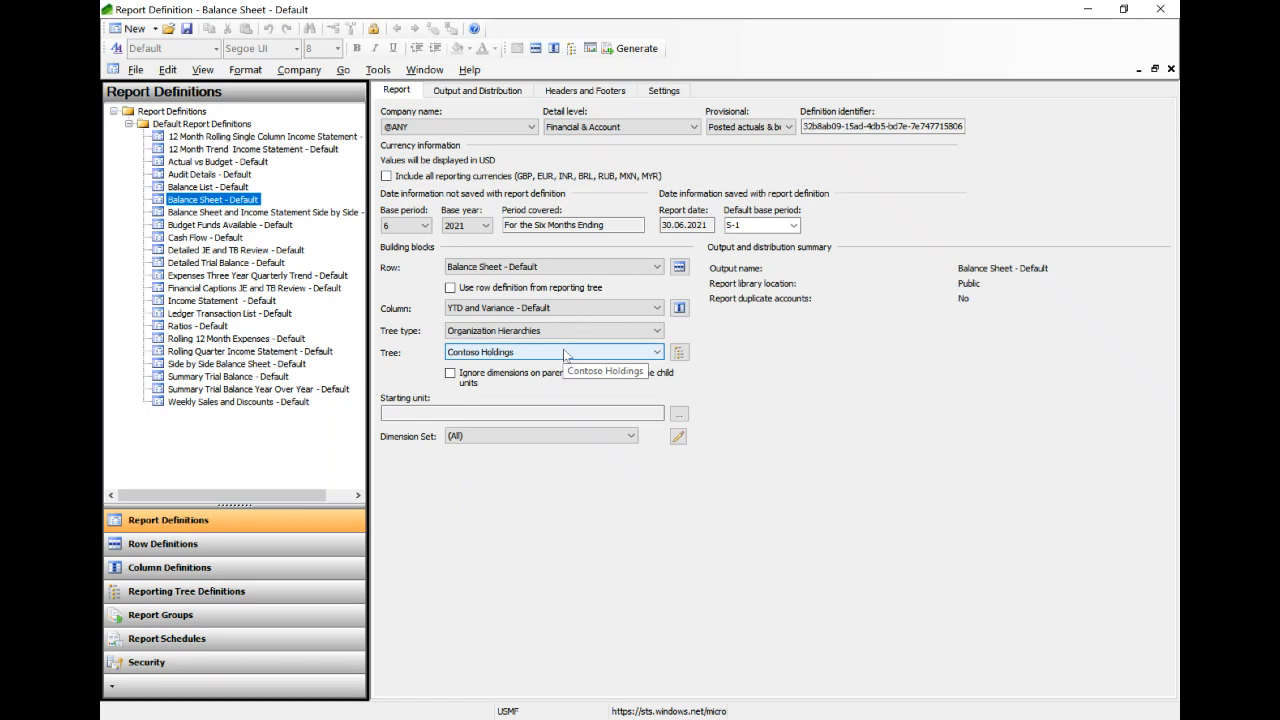
Step: Switch back to the balance sheet in Finance and Operations and view it for Contoso Entertainment System Germany and Contoso Entertainment System USA
key(alt+Tab)
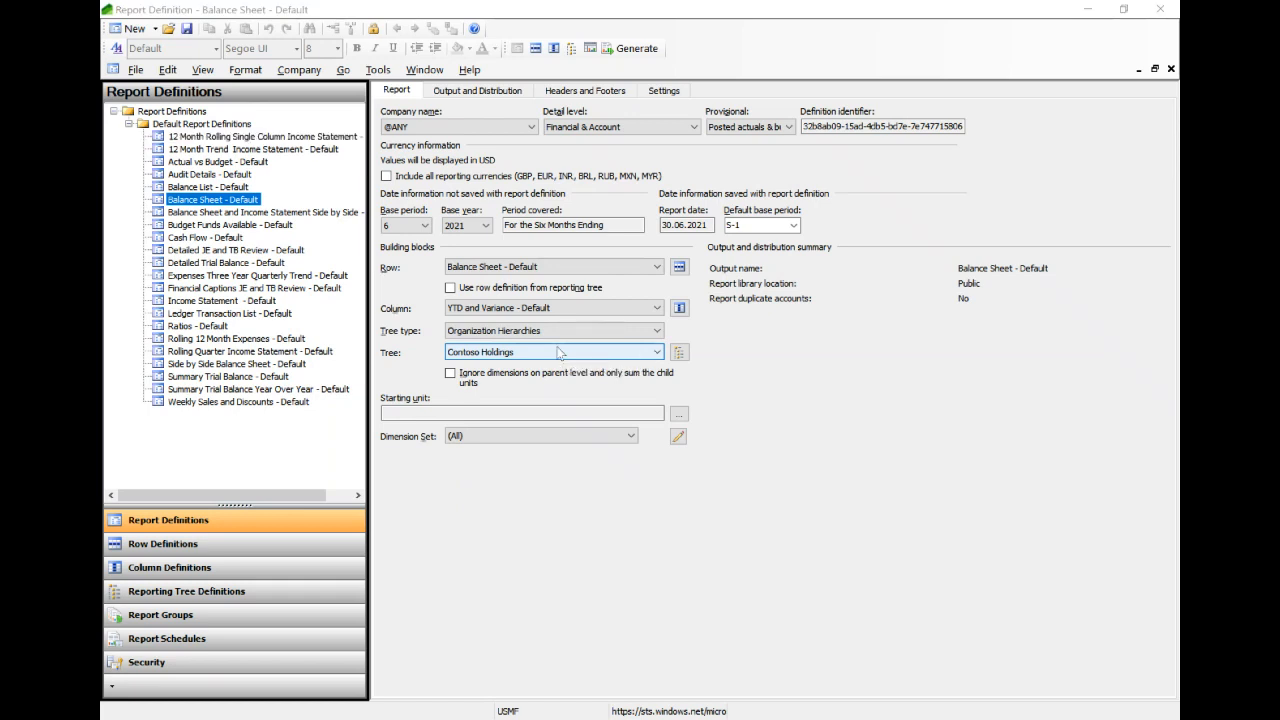
key(alt+Tab)
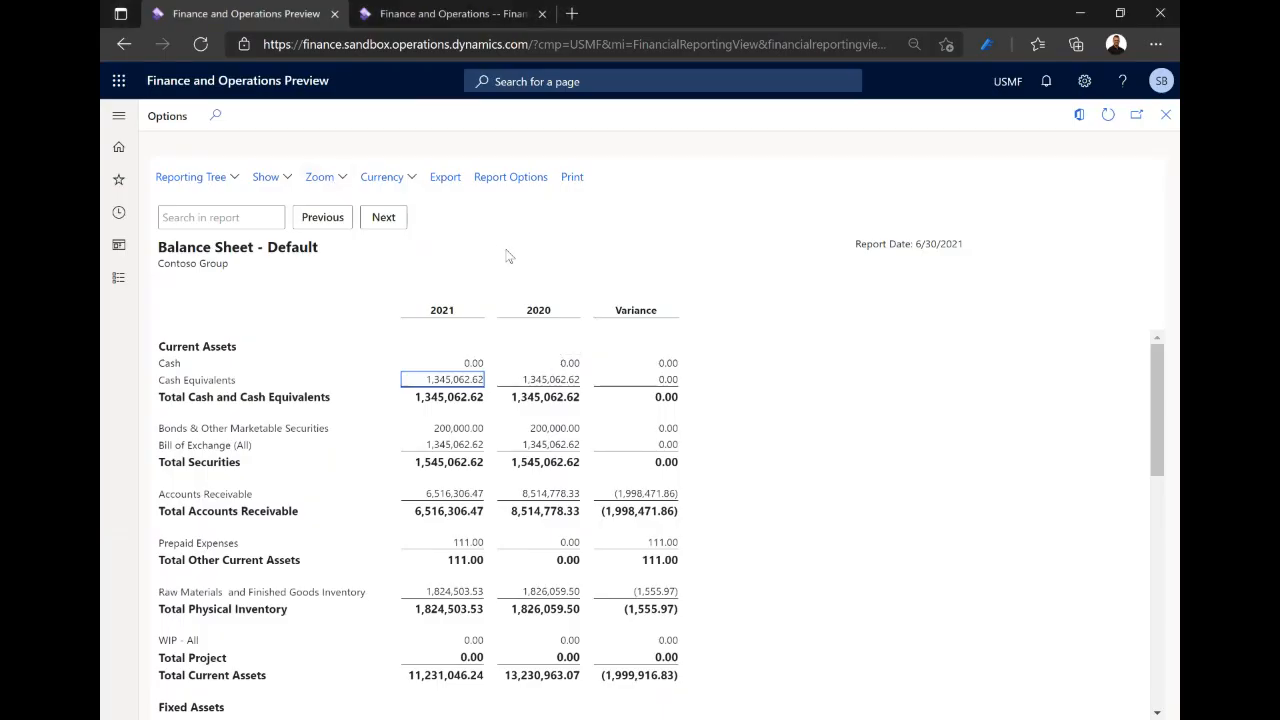
click(228, 180)
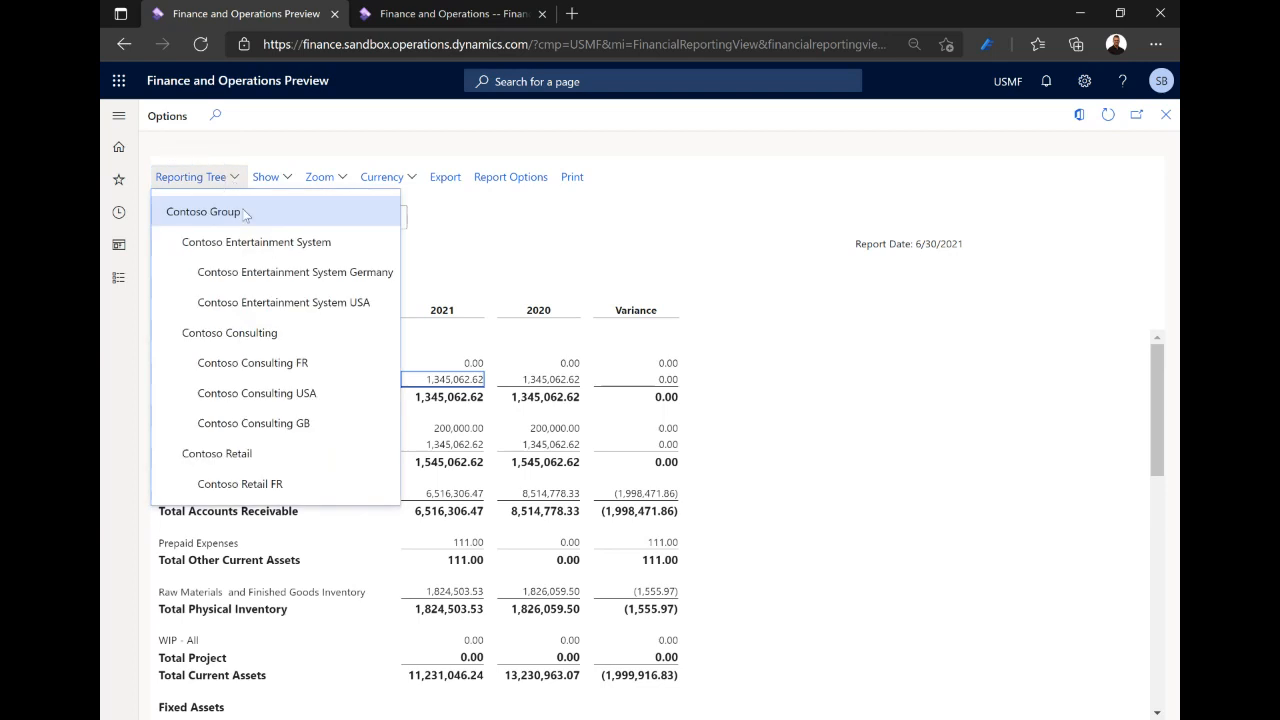
click(362, 276)
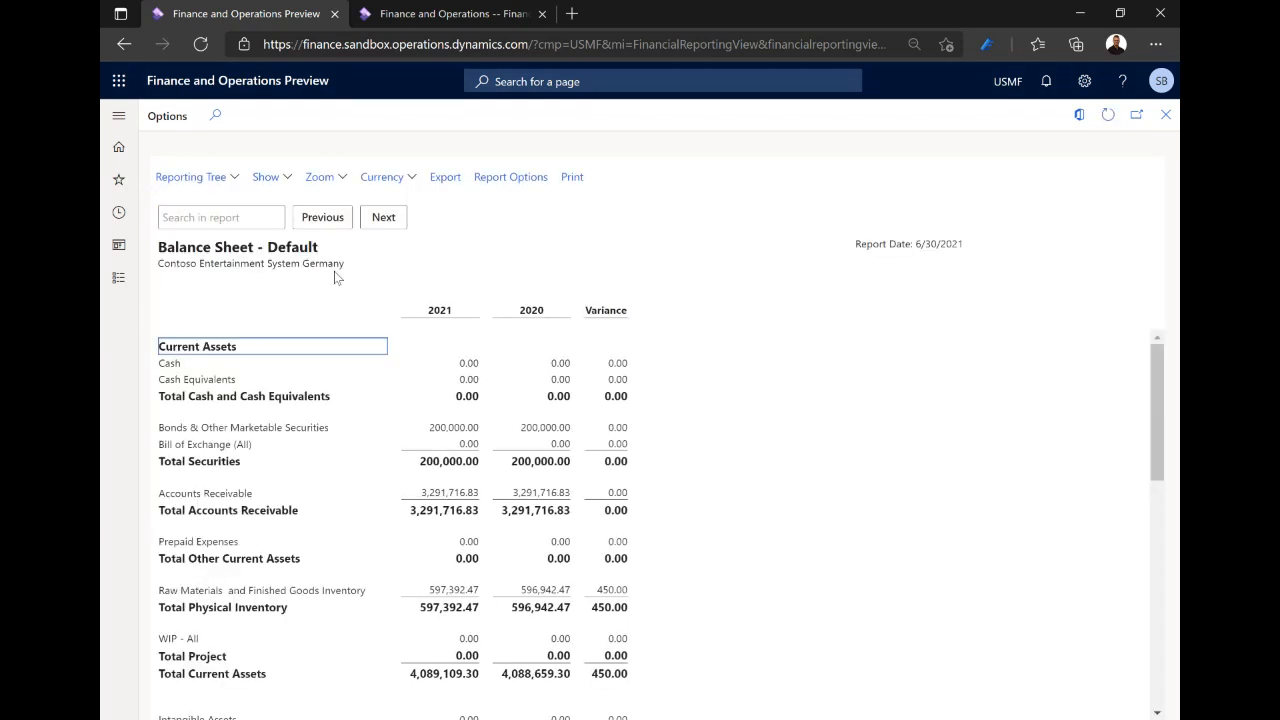
click(190, 177)
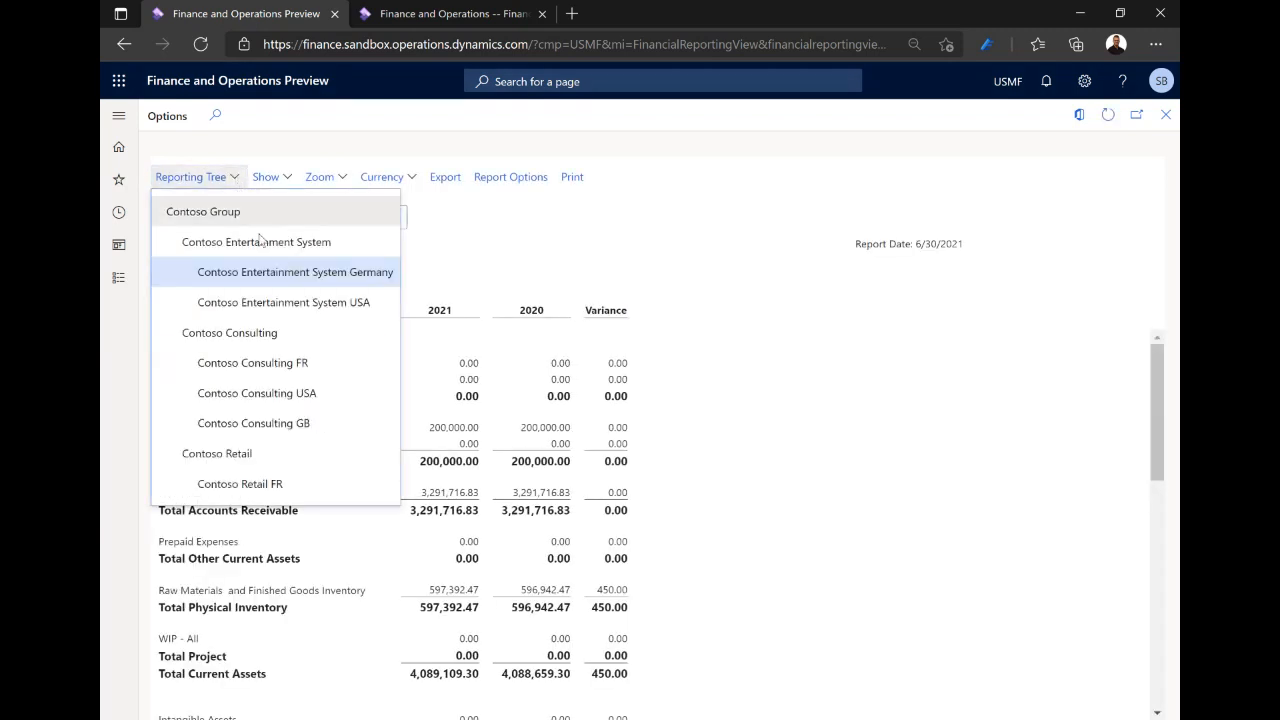
click(340, 303)
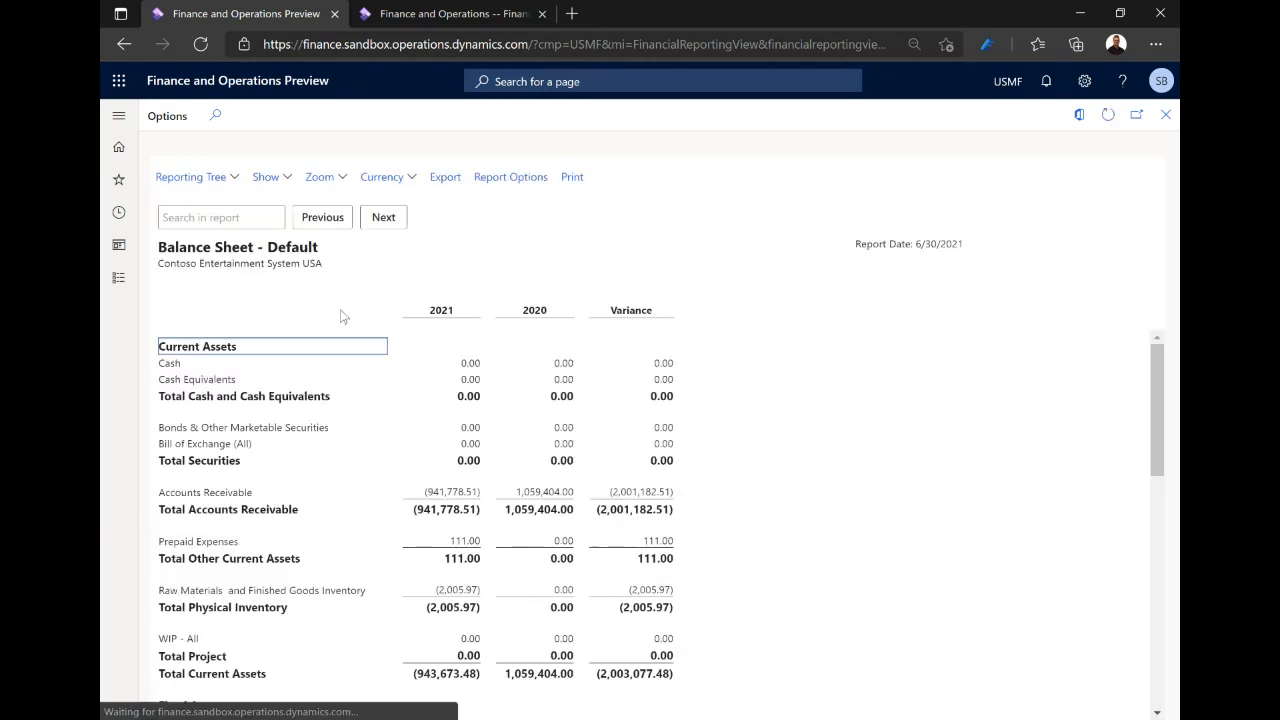
Step: View the balance sheet for the parent unit Contoso Entertainment System, and return it to the Contoso Group level
click(236, 180)
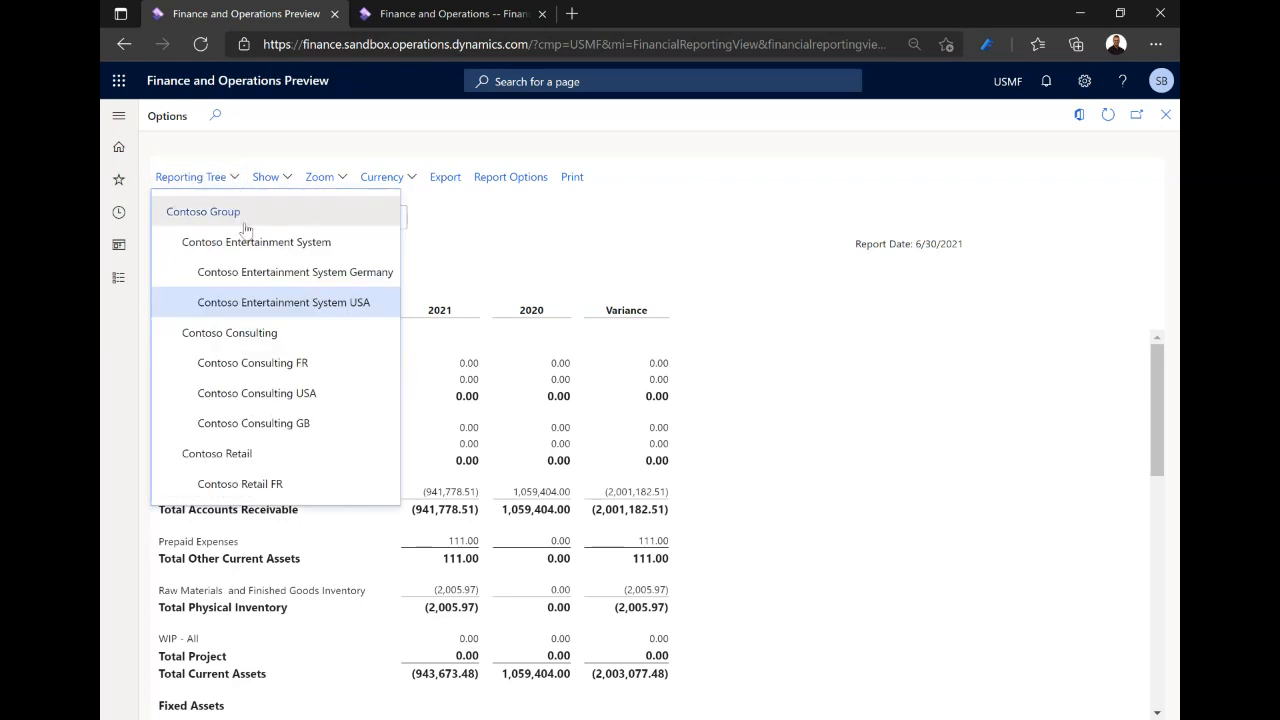
click(311, 247)
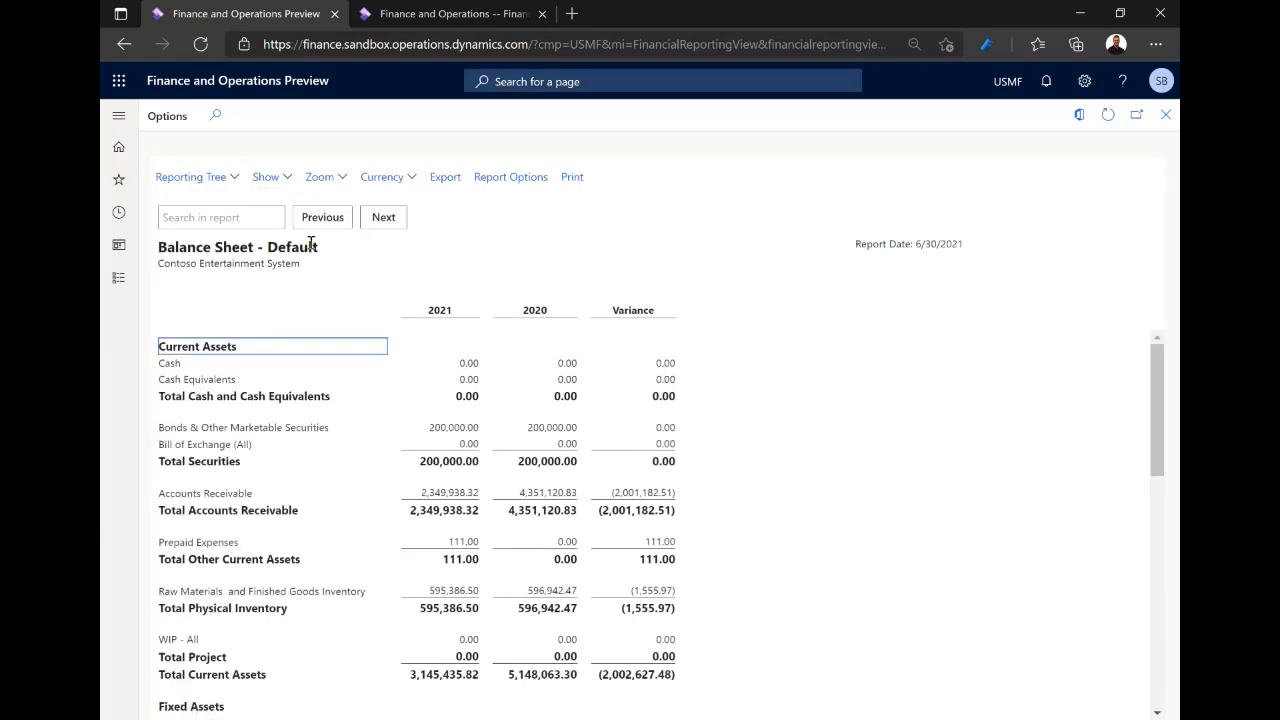
click(207, 175)
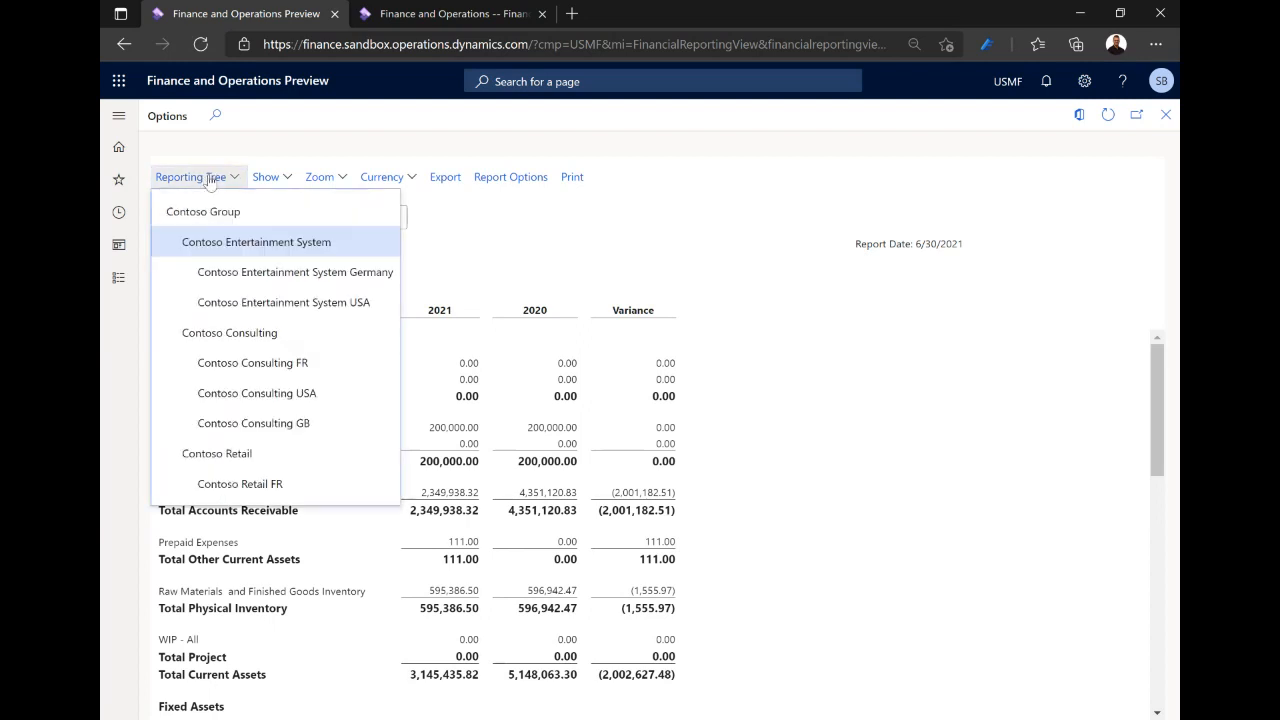
click(227, 216)
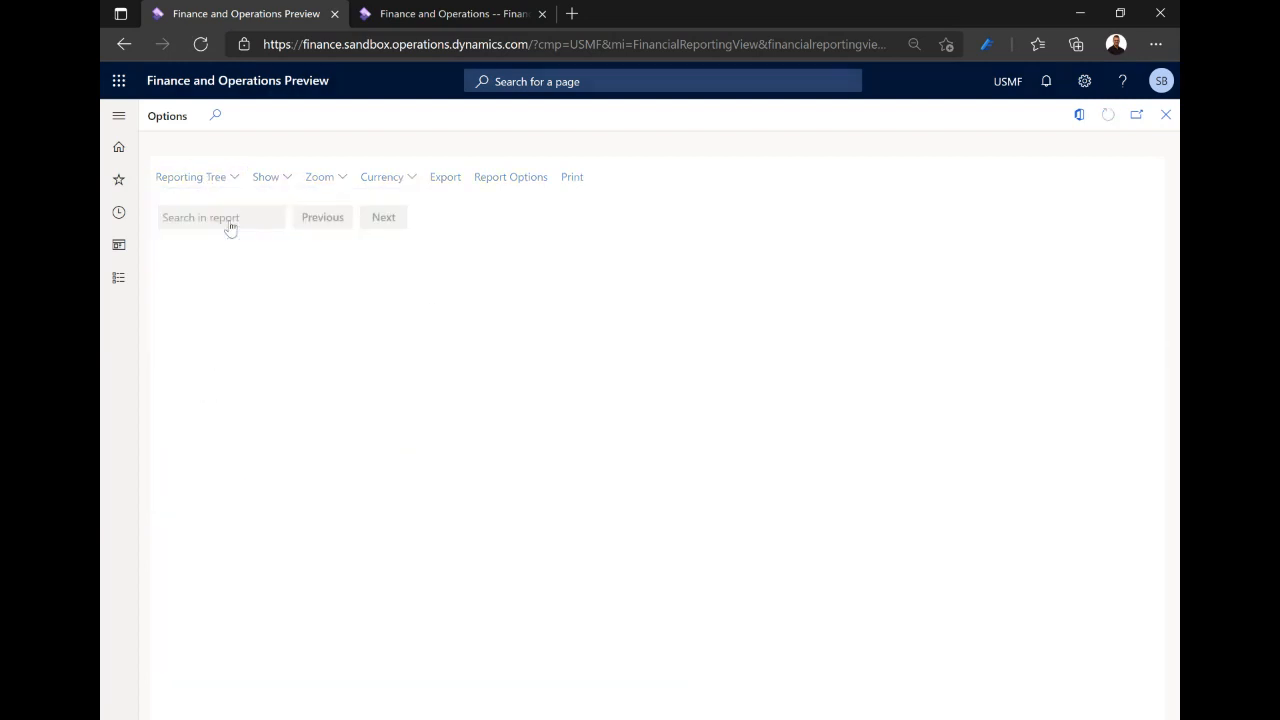